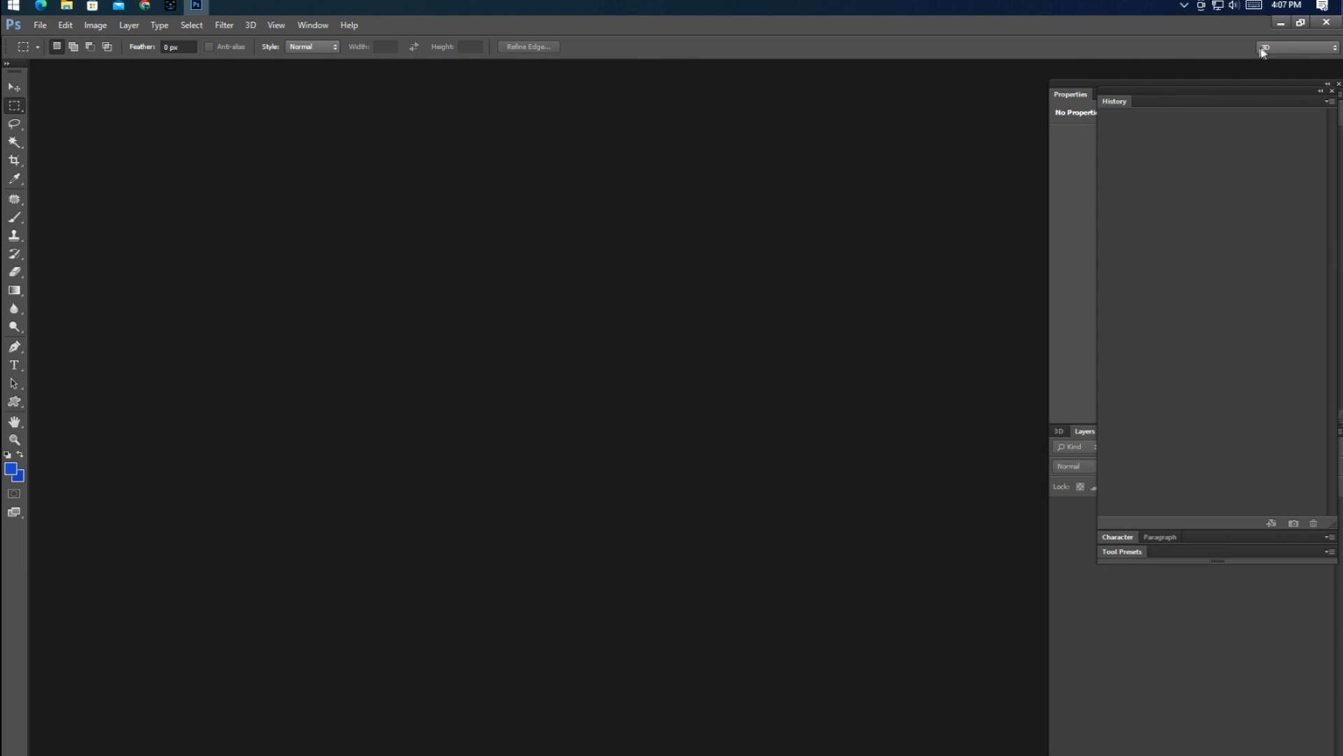
# - Switch to the Photography workspace and open the portrait IMG_1715.JPG
pyautogui.click(1267, 114)
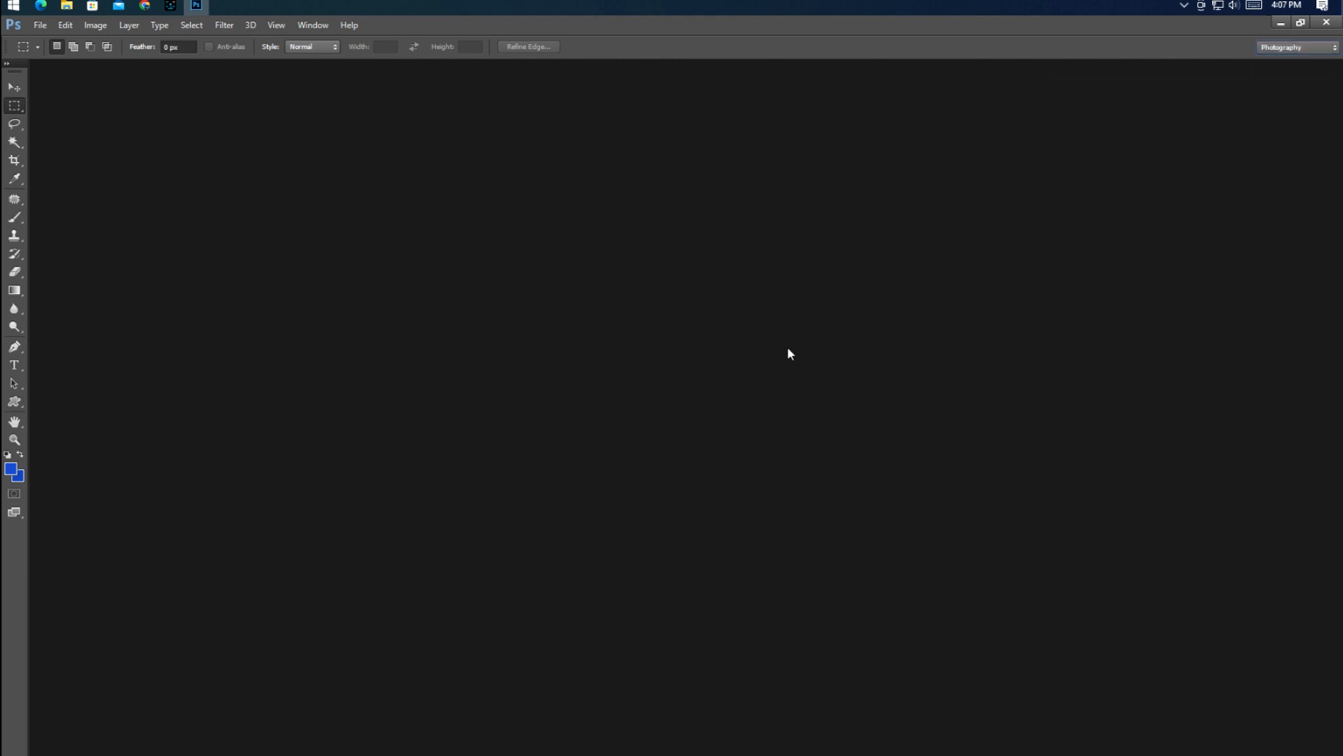
pyautogui.doubleClick(677, 370)
pyautogui.doubleClick(464, 460)
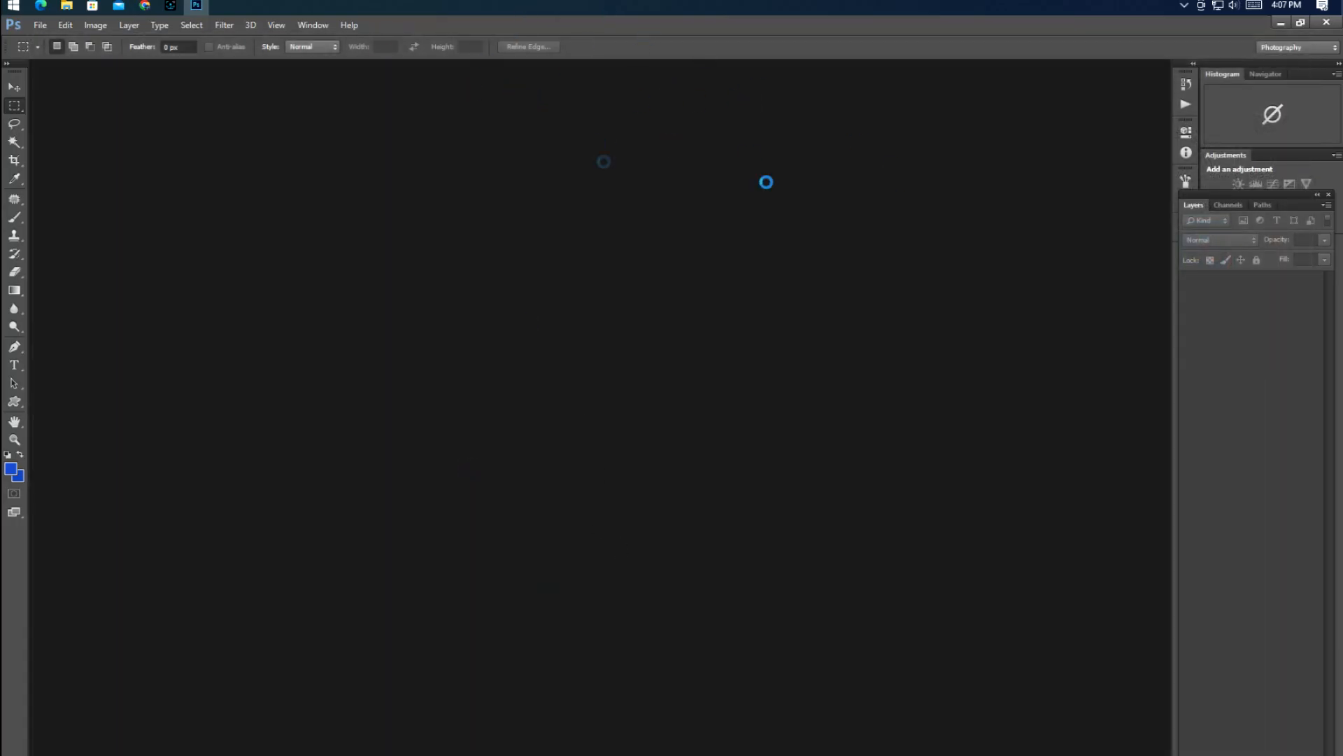
pyautogui.moveTo(361, 70); pyautogui.dragTo(393, 69)
# - Duplicate the background layer, scale the copy to about 111% and shift it upward on the canvas
pyautogui.hotkey('ctrl', 'j')
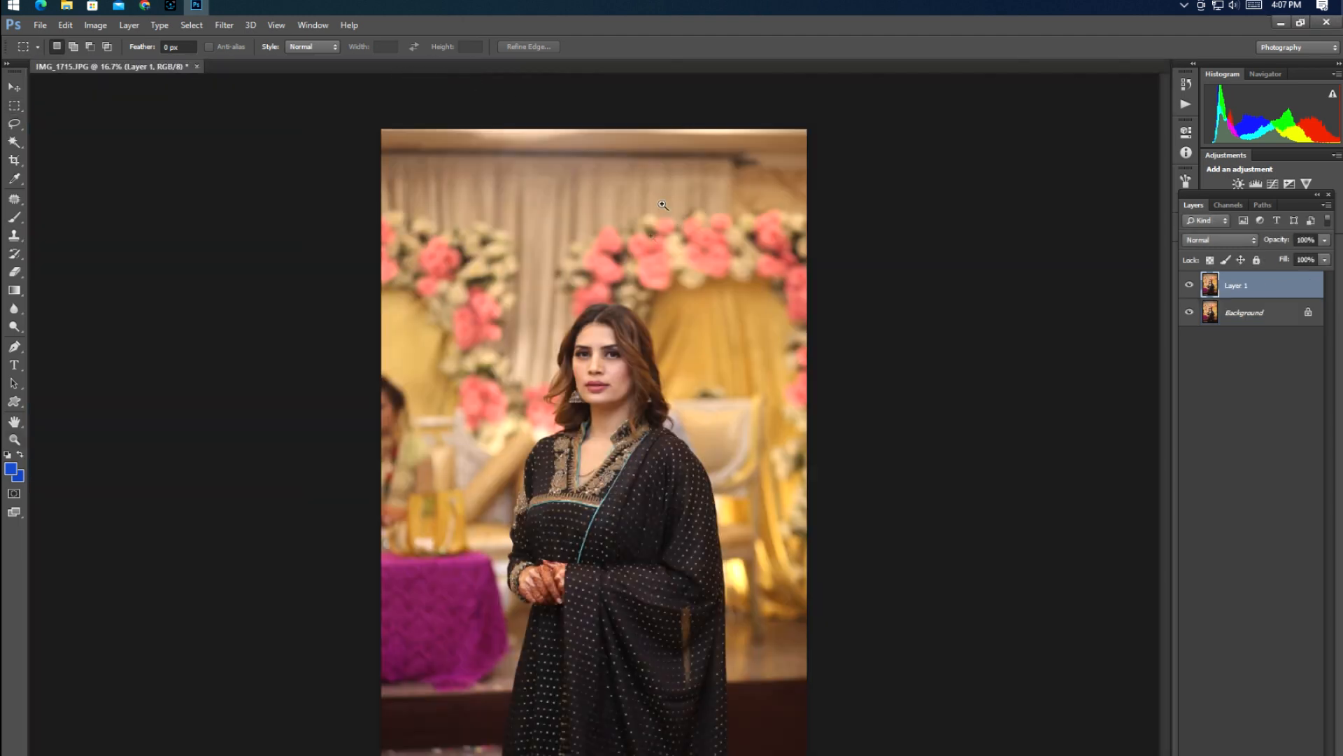
pyautogui.press('z')
pyautogui.moveTo(600, 371)
pyautogui.mouseDown()
pyautogui.moveTo(696, 500)
pyautogui.moveTo(575, 376)
pyautogui.mouseUp()
pyautogui.hotkey('ctrl', 't')
pyautogui.moveTo(820, 110); pyautogui.dragTo(846, 73)
pyautogui.moveTo(776, 190); pyautogui.dragTo(768, 159)
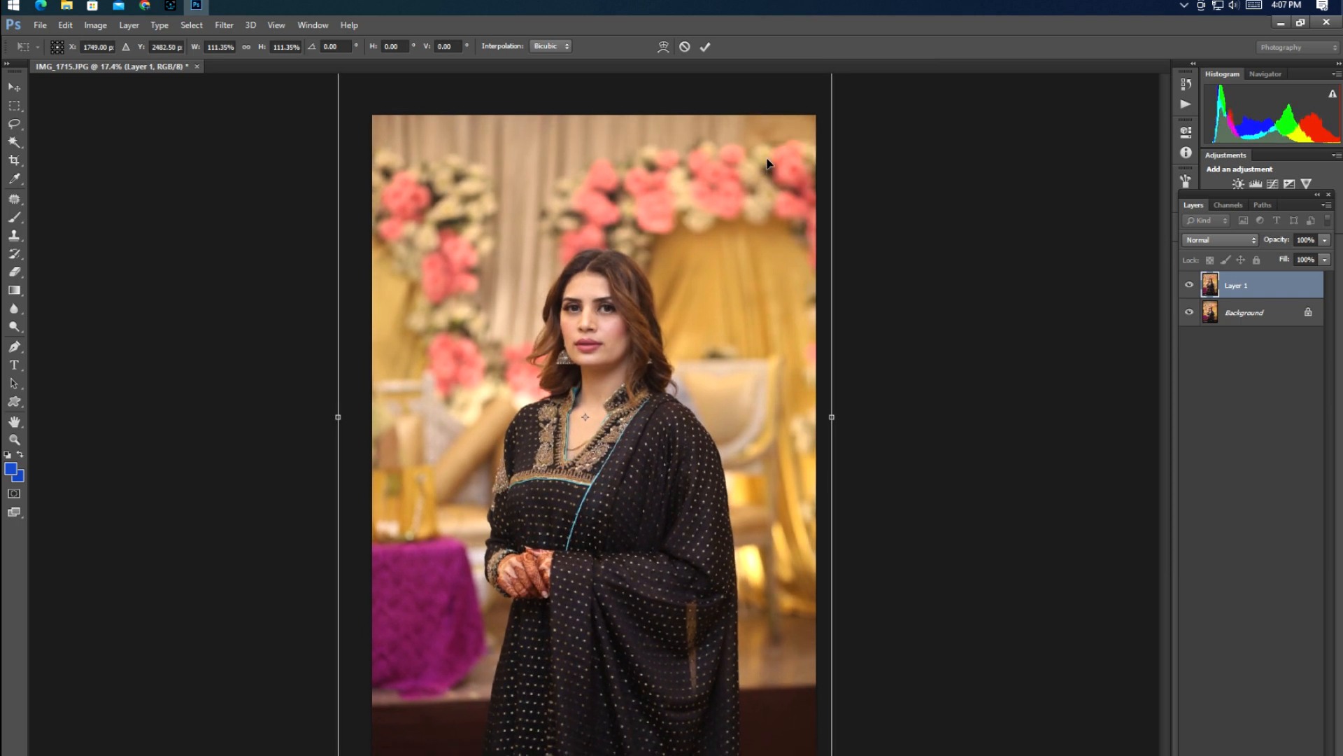
# - Nudge the enlarged layer slightly up and to the right, and apply the transform
pyautogui.press('Up')
pyautogui.press('Up')
pyautogui.press('Up')
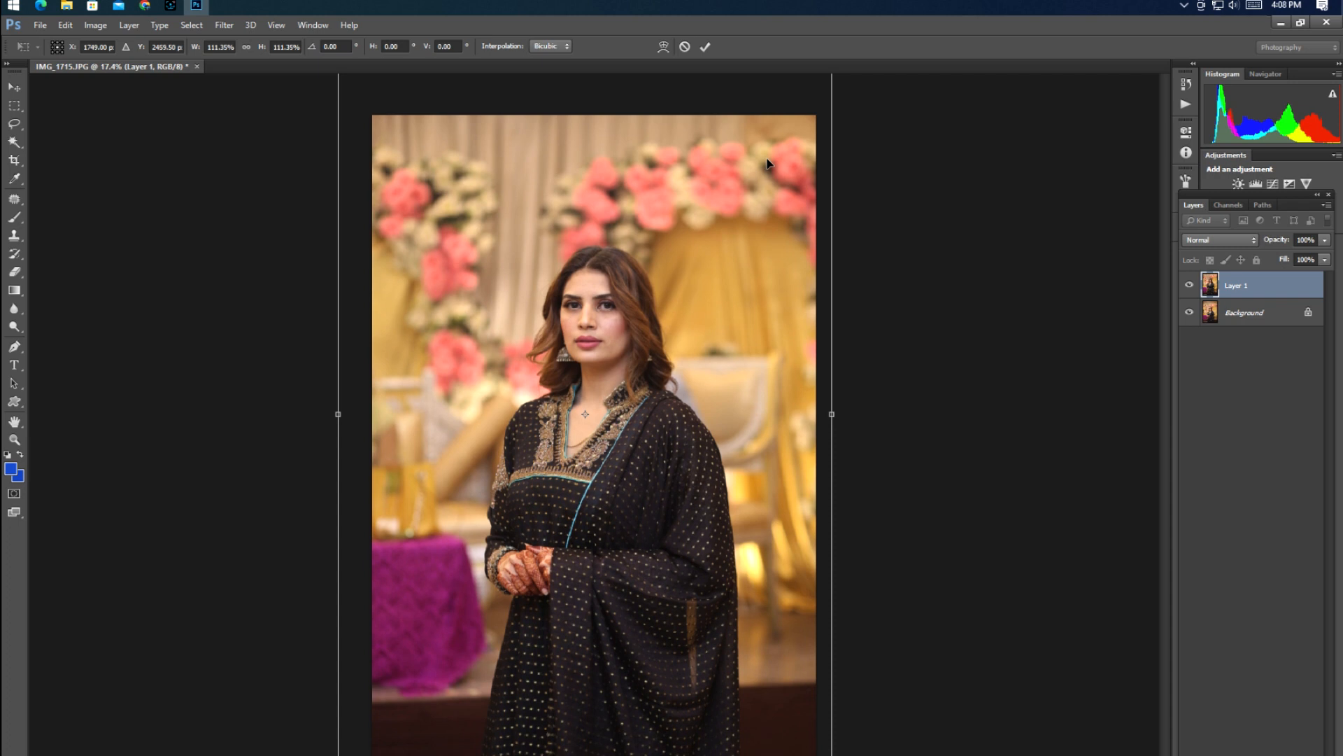
pyautogui.press('Right')
pyautogui.press('Right')
pyautogui.press('Right')
pyautogui.press('Right')
pyautogui.press('Right')
pyautogui.press('Return')
# - Start the Camera Raw filter on the layer and set Shadows to +49, Highlights to -1 and Blacks to +24
pyautogui.press('c')
pyautogui.press('Return')
pyautogui.press('Return')
pyautogui.press('a')
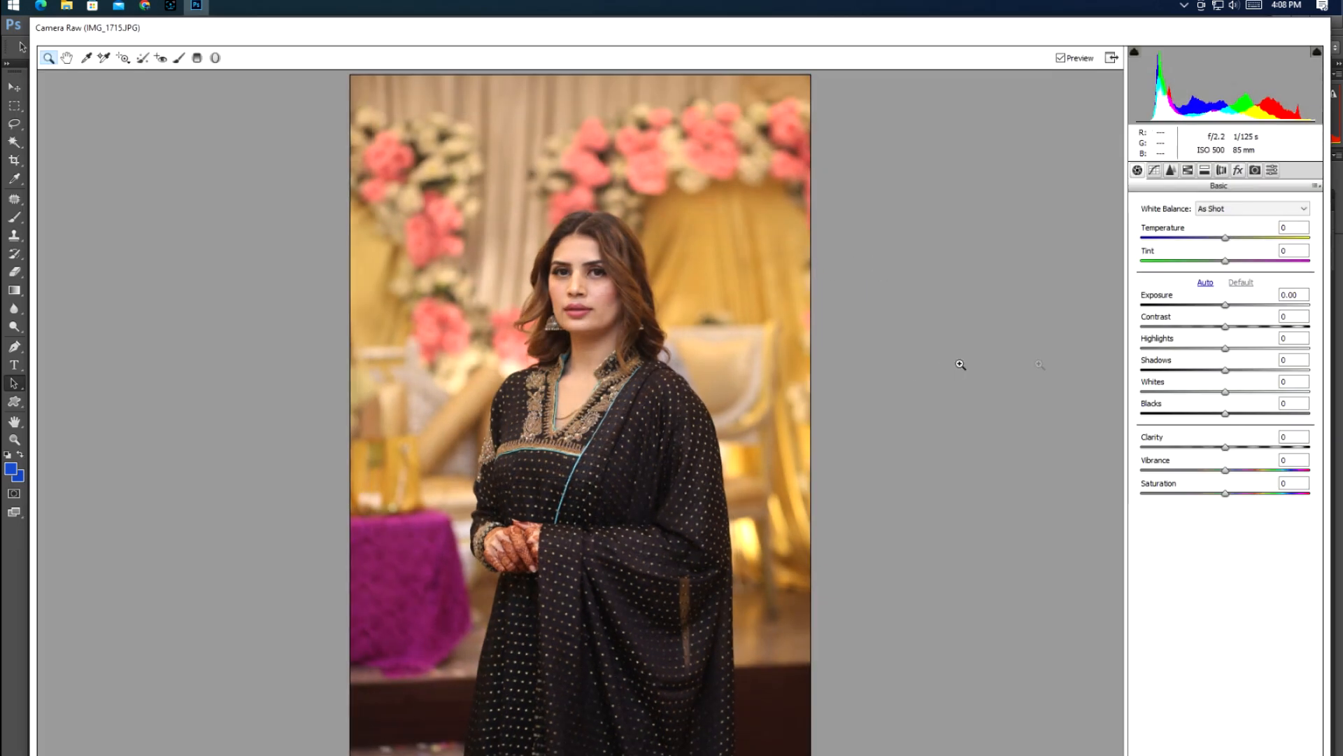
pyautogui.moveTo(1226, 372)
pyautogui.mouseDown()
pyautogui.moveTo(1269, 374)
pyautogui.moveTo(1209, 352)
pyautogui.moveTo(1225, 354)
pyautogui.mouseUp()
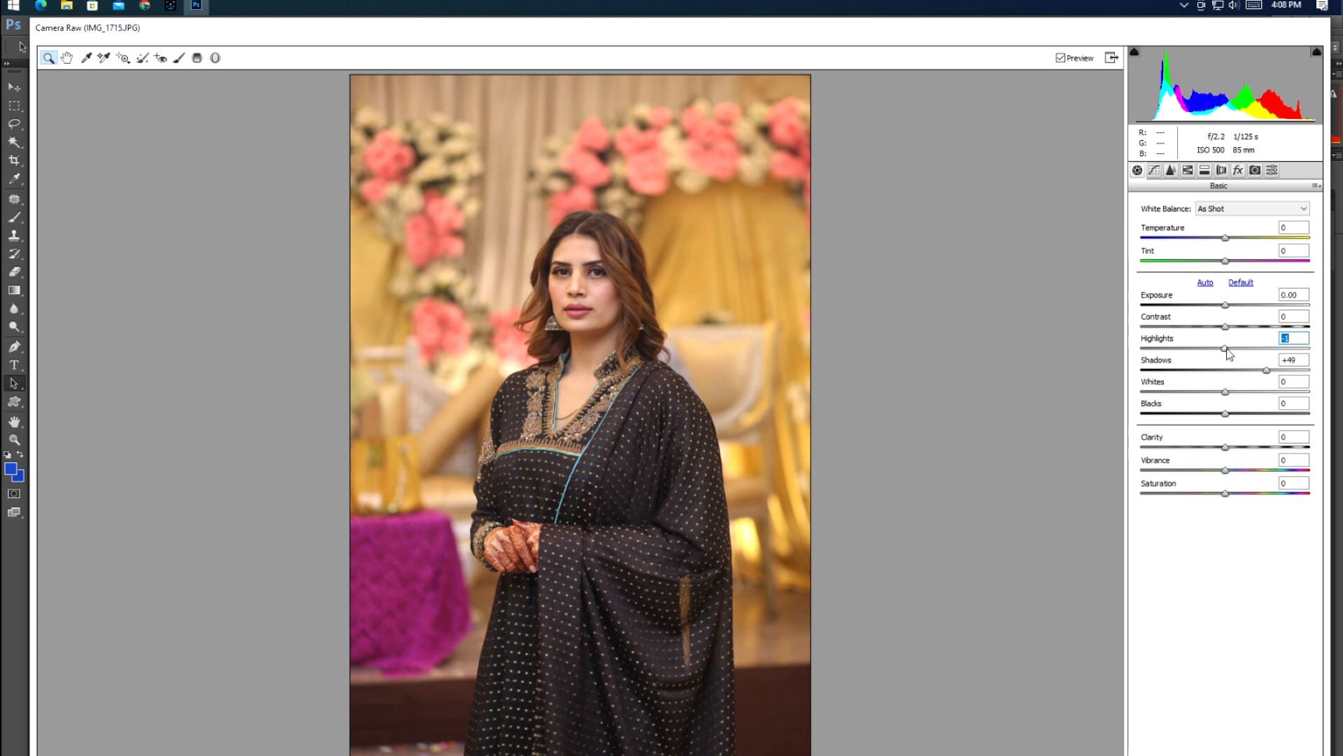
pyautogui.moveTo(1230, 414); pyautogui.dragTo(1251, 414)
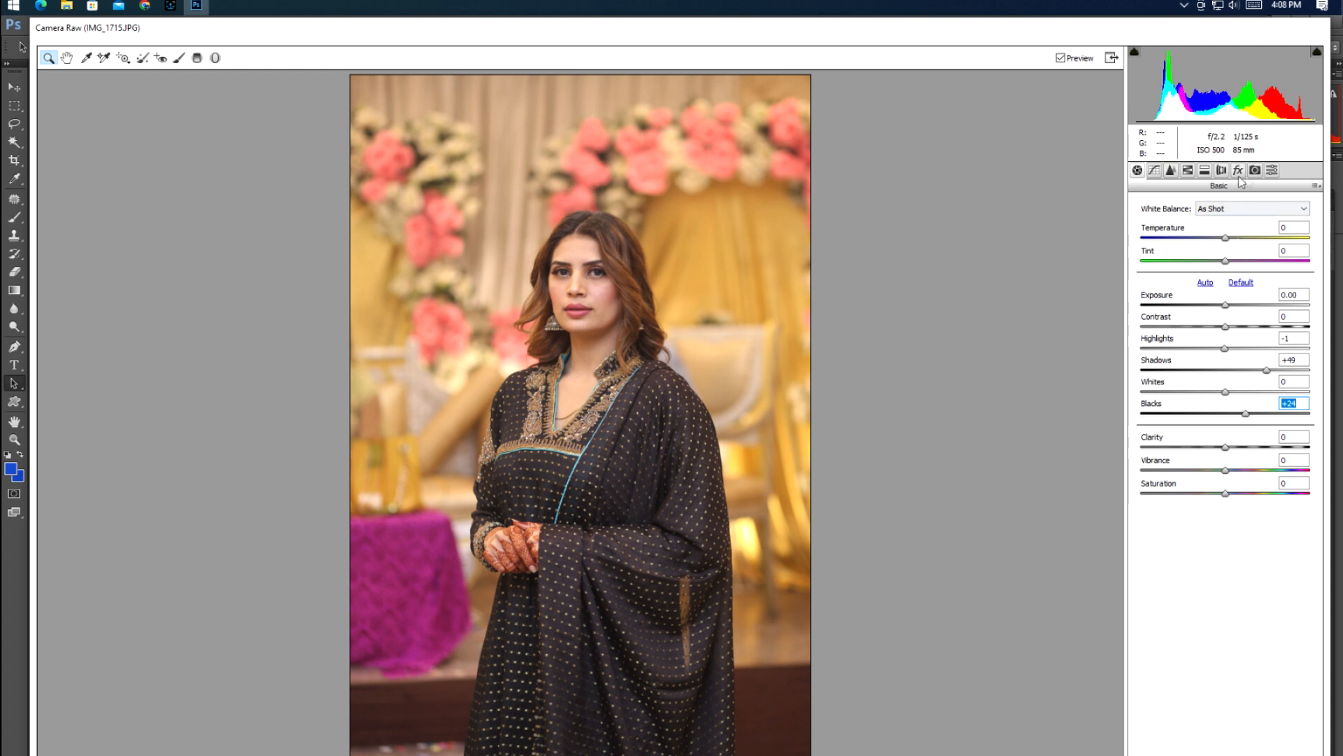
# - In Camera Calibration, set Green Primary hue to +43, Blue Primary hue to +11 and Blue Primary saturation to +19
pyautogui.click(1255, 171)
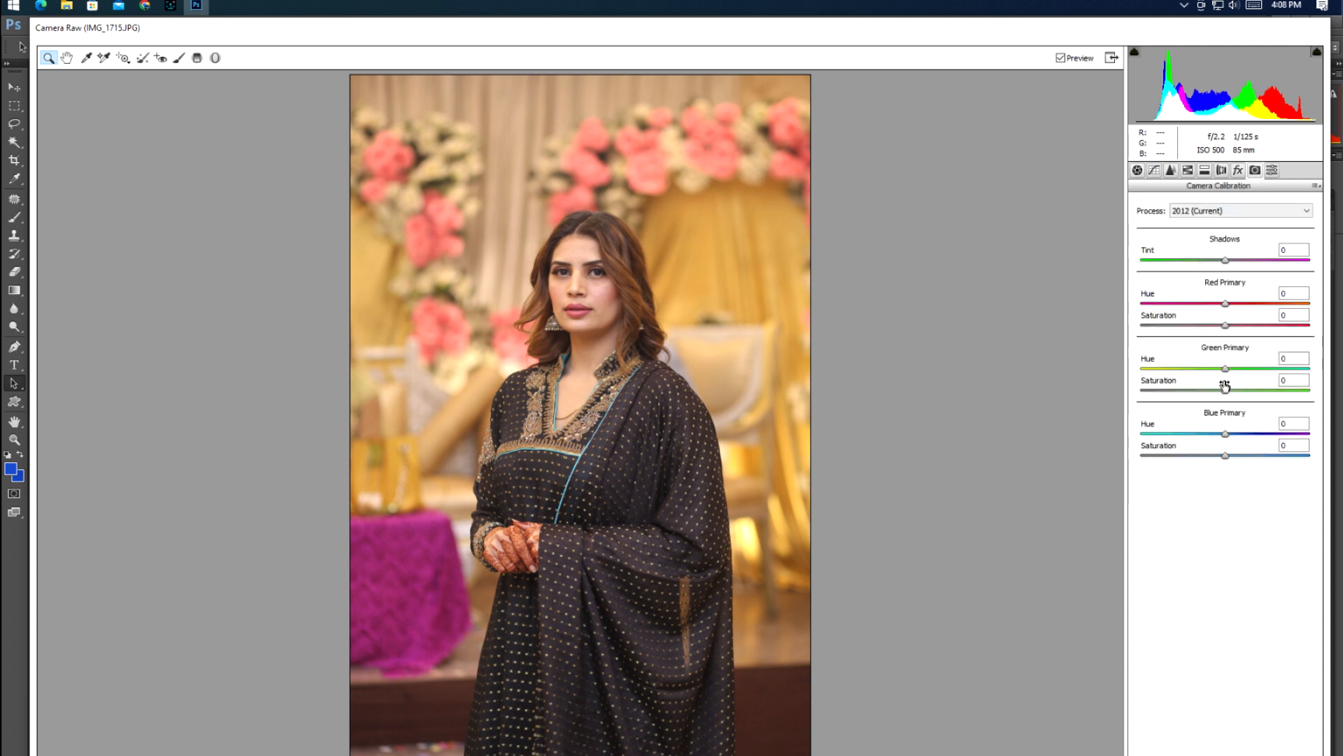
pyautogui.moveTo(1226, 372); pyautogui.dragTo(1268, 376)
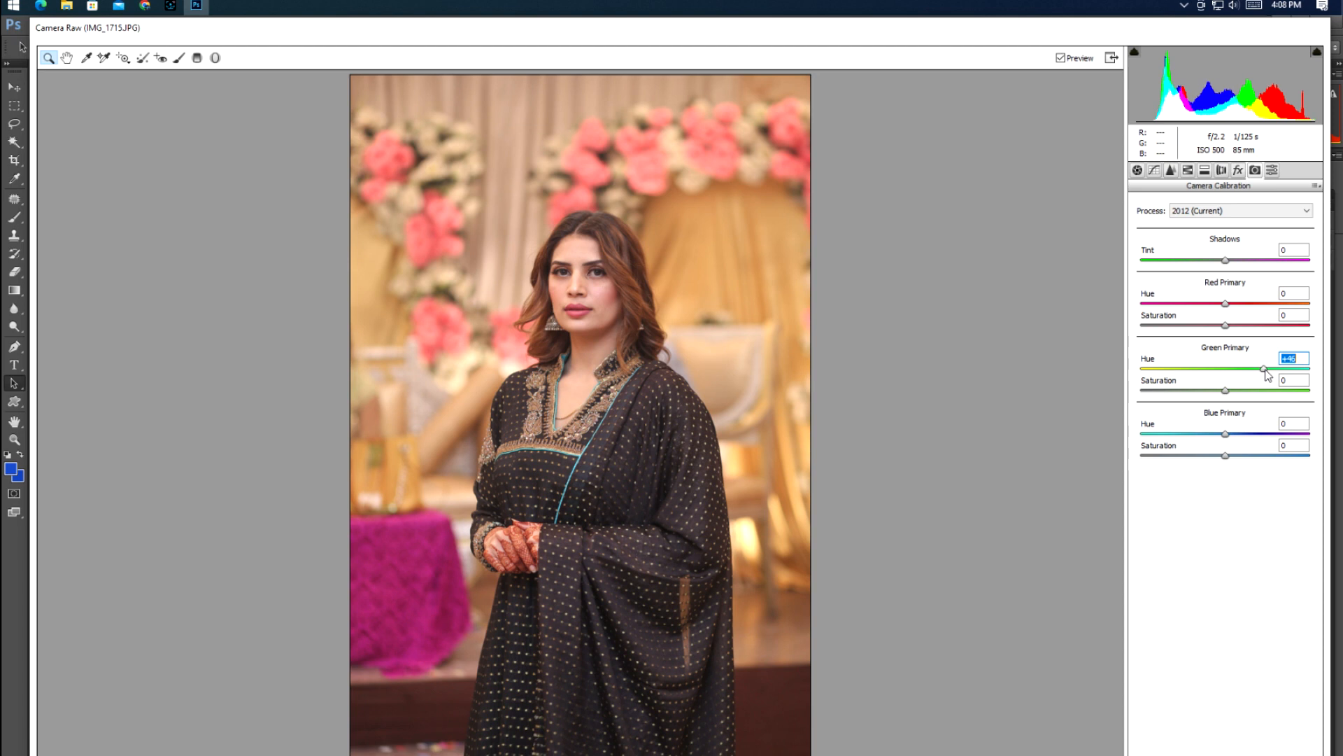
pyautogui.press('XF86AudioLowerVolume')
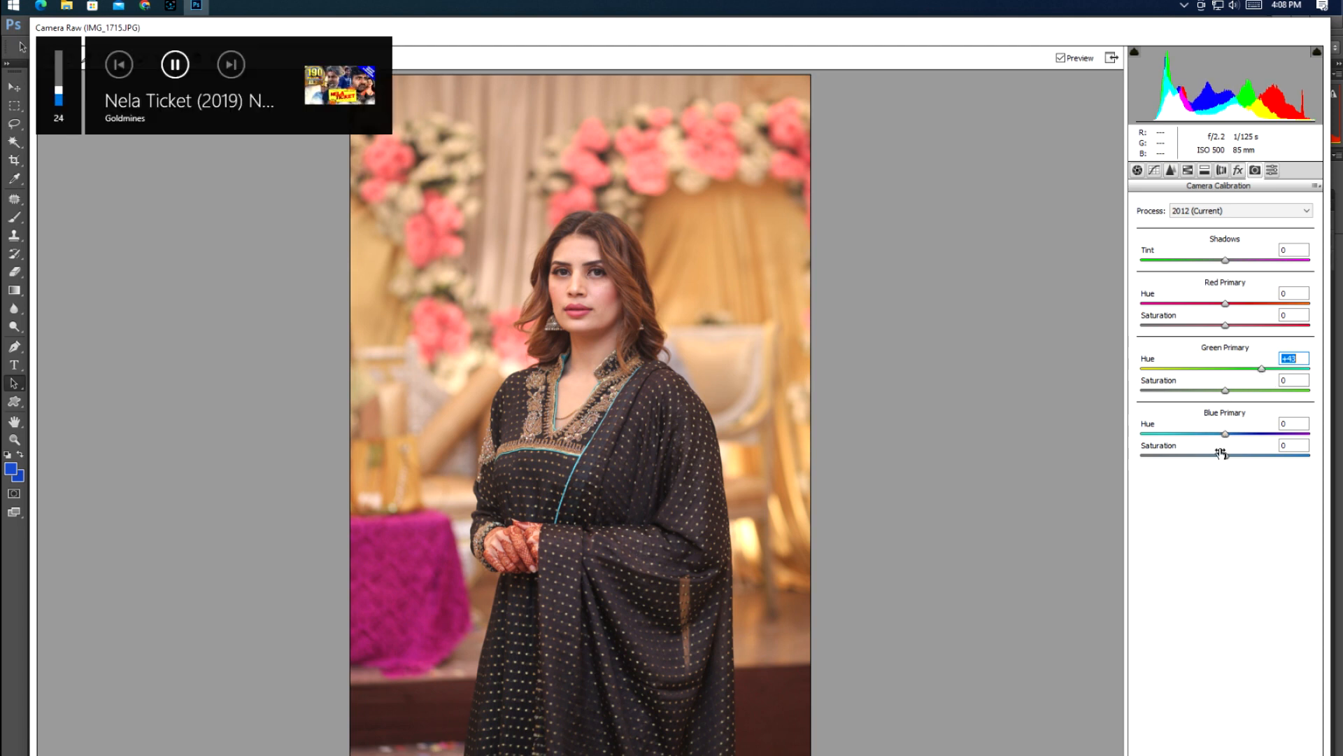
pyautogui.moveTo(1226, 434); pyautogui.dragTo(1246, 455)
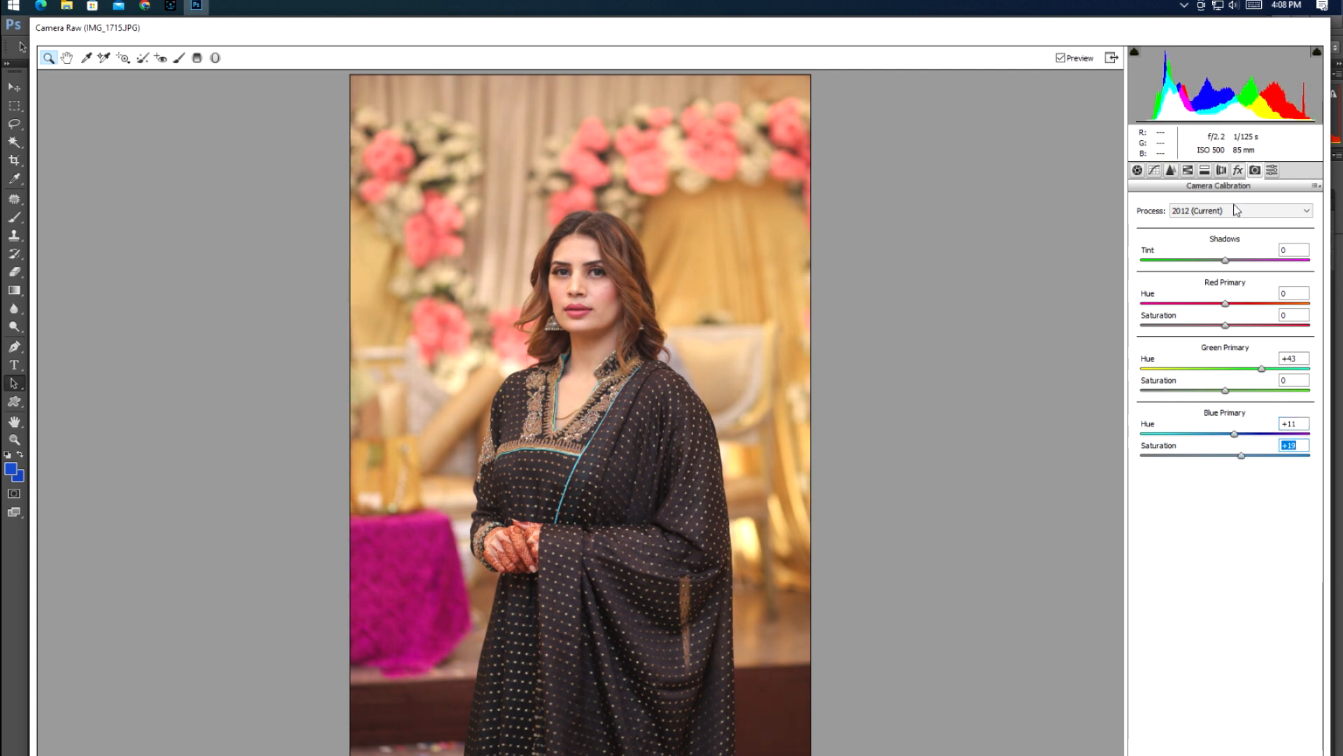
# - In the HSL adjustments, set Yellows luminance to -26, Reds hue to +22 and Reds luminance to about -7, and raise Reds saturation slightly
pyautogui.click(1187, 171)
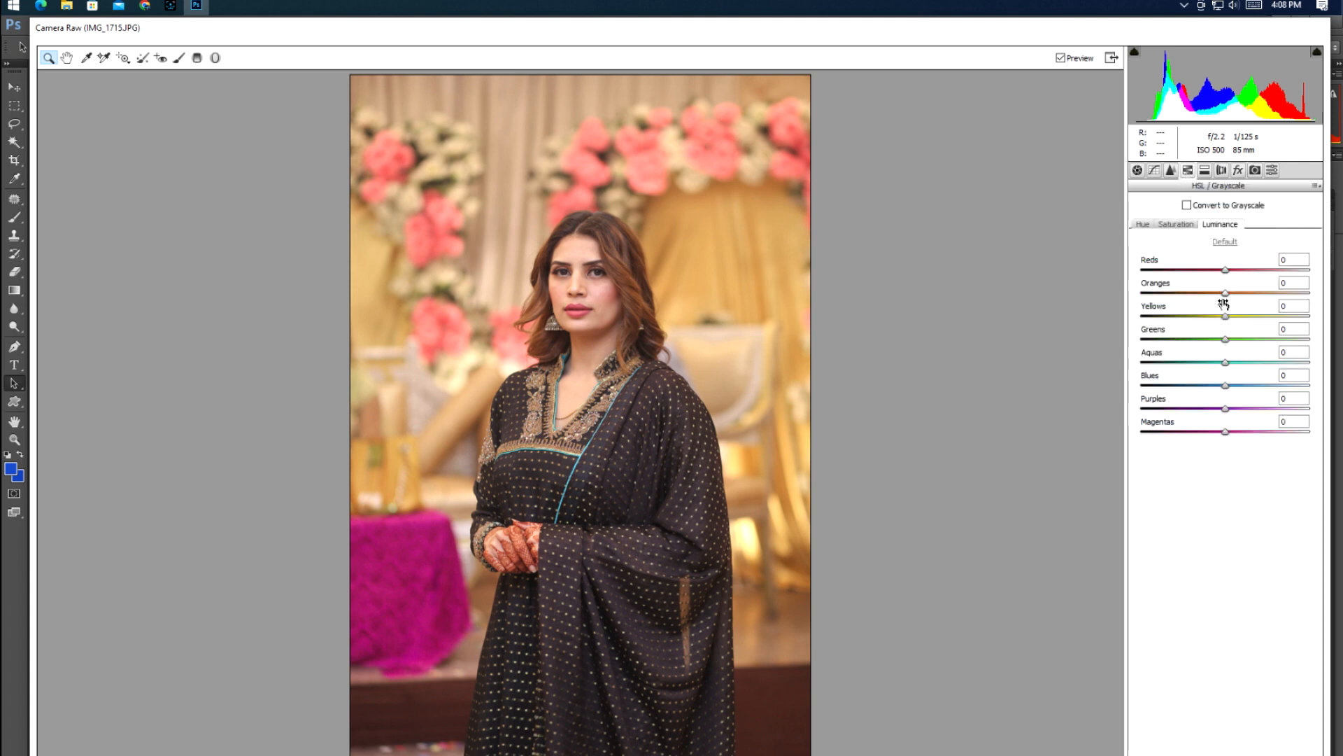
pyautogui.moveTo(1225, 321); pyautogui.dragTo(1206, 328)
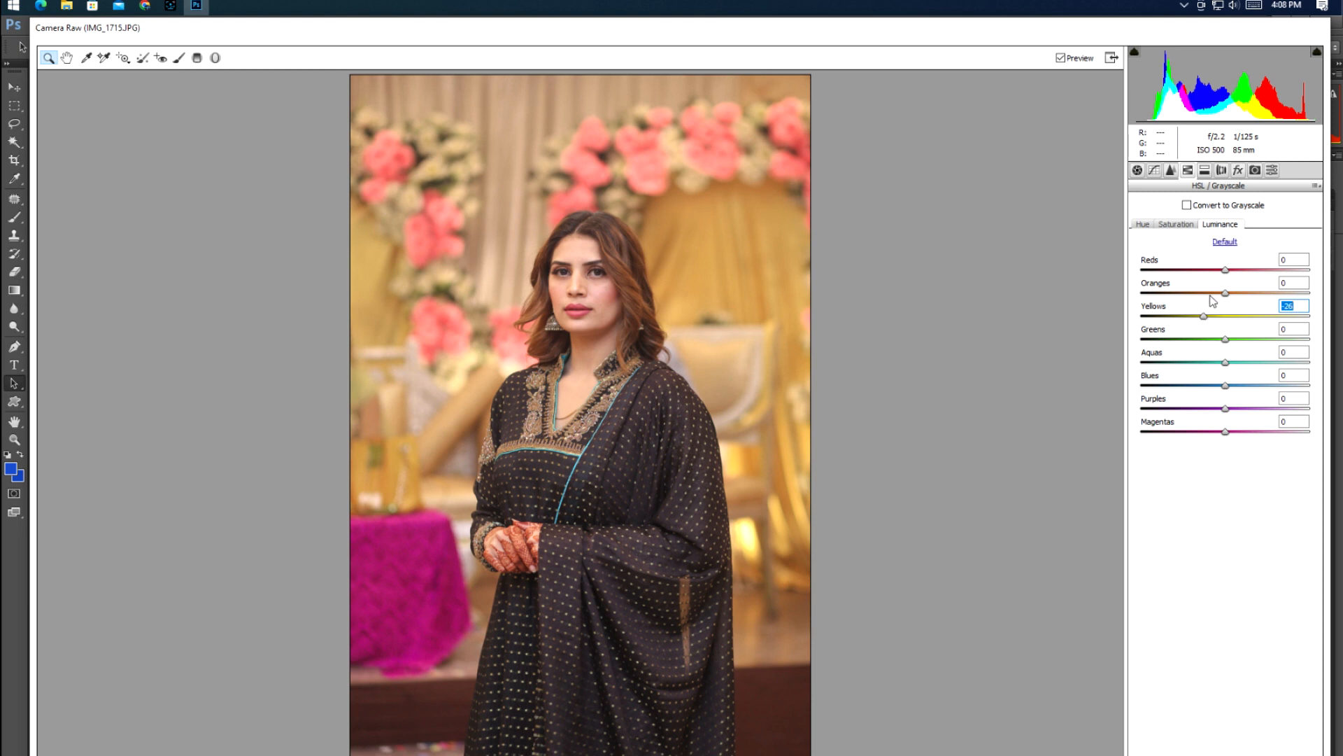
pyautogui.click(1192, 227)
pyautogui.moveTo(1227, 269)
pyautogui.mouseDown()
pyautogui.moveTo(1247, 273)
pyautogui.moveTo(1232, 272)
pyautogui.mouseUp()
pyautogui.click(1138, 225)
pyautogui.moveTo(1225, 269); pyautogui.dragTo(1244, 271)
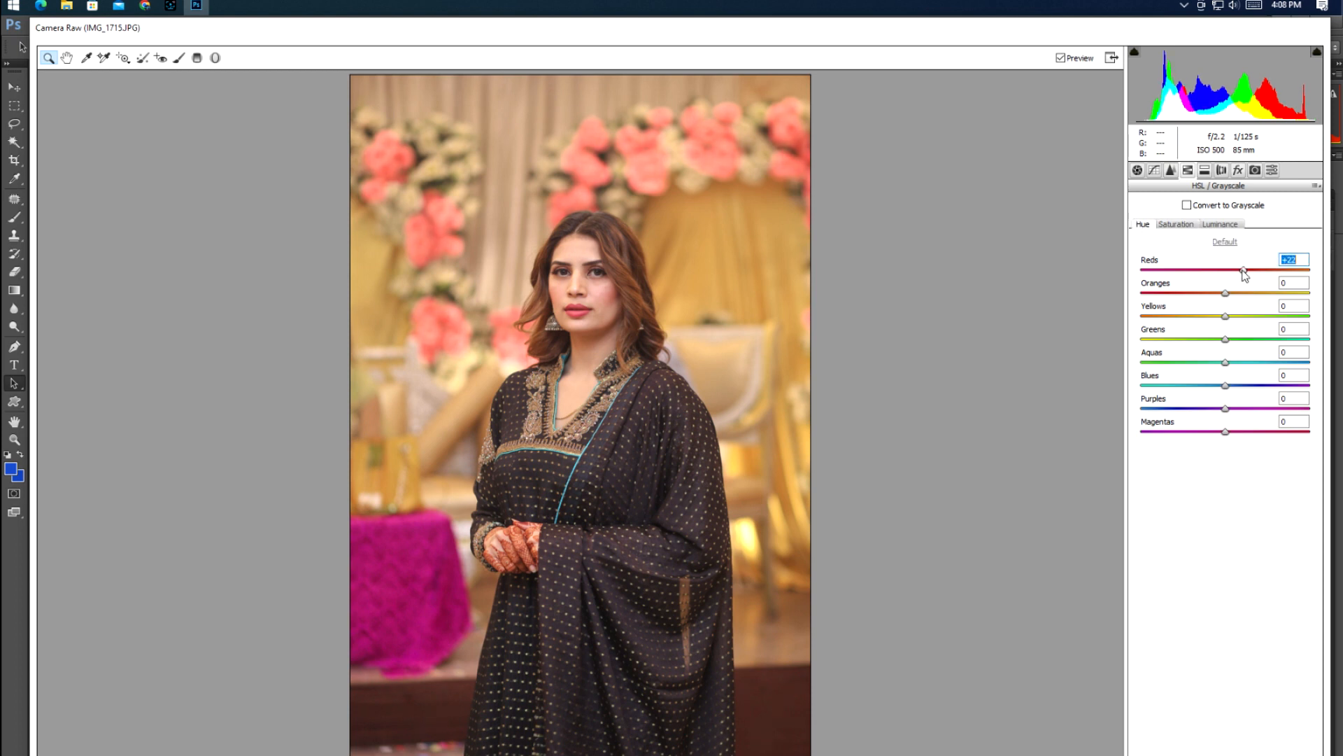
pyautogui.click(1221, 225)
pyautogui.moveTo(1227, 275); pyautogui.dragTo(1221, 275)
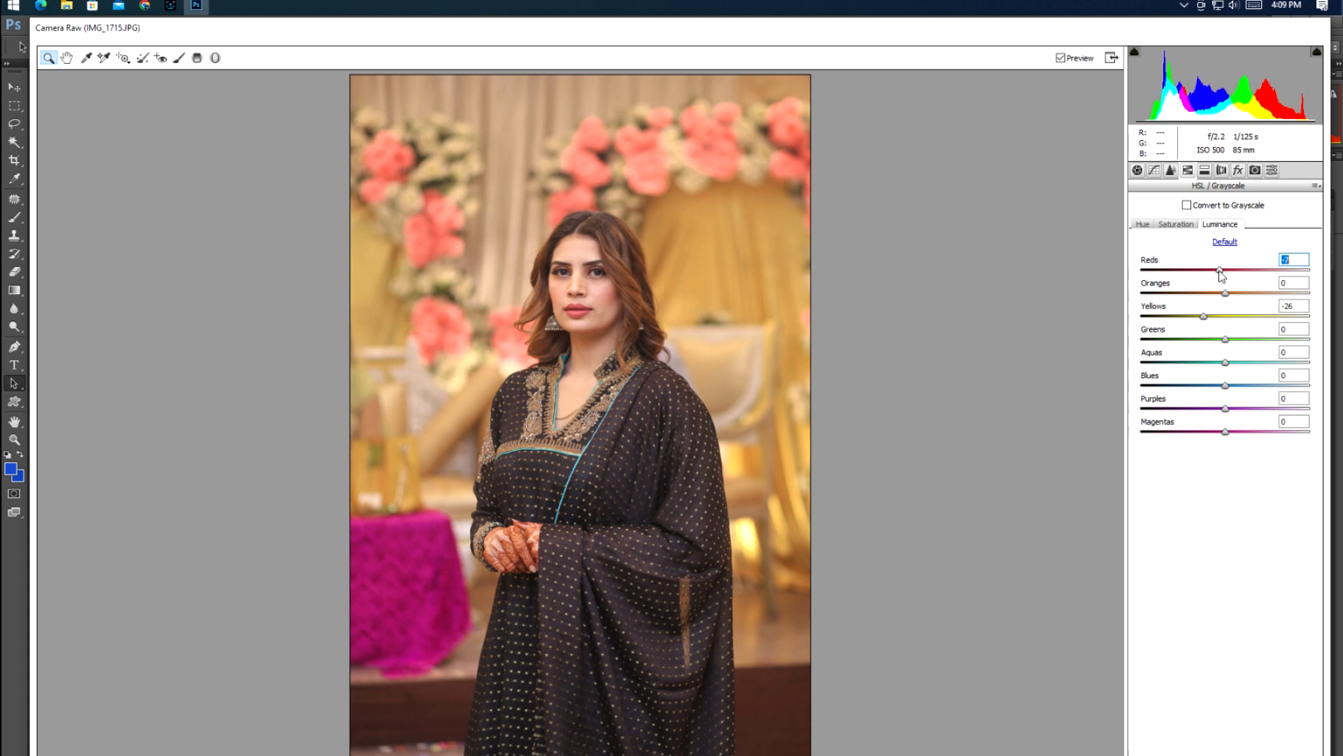
# - Lower the basic Contrast to about -4 and apply the Camera Raw filter
pyautogui.click(1137, 171)
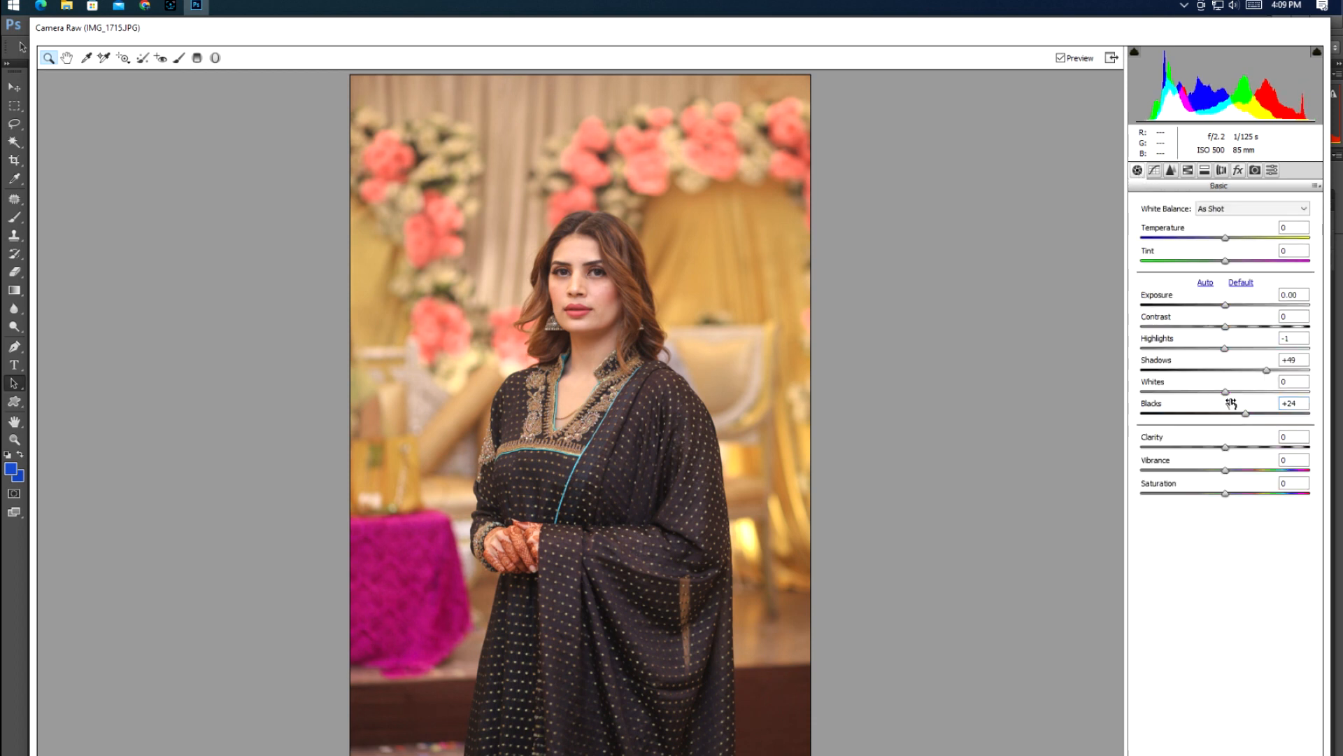
pyautogui.moveTo(1225, 329); pyautogui.dragTo(1221, 333)
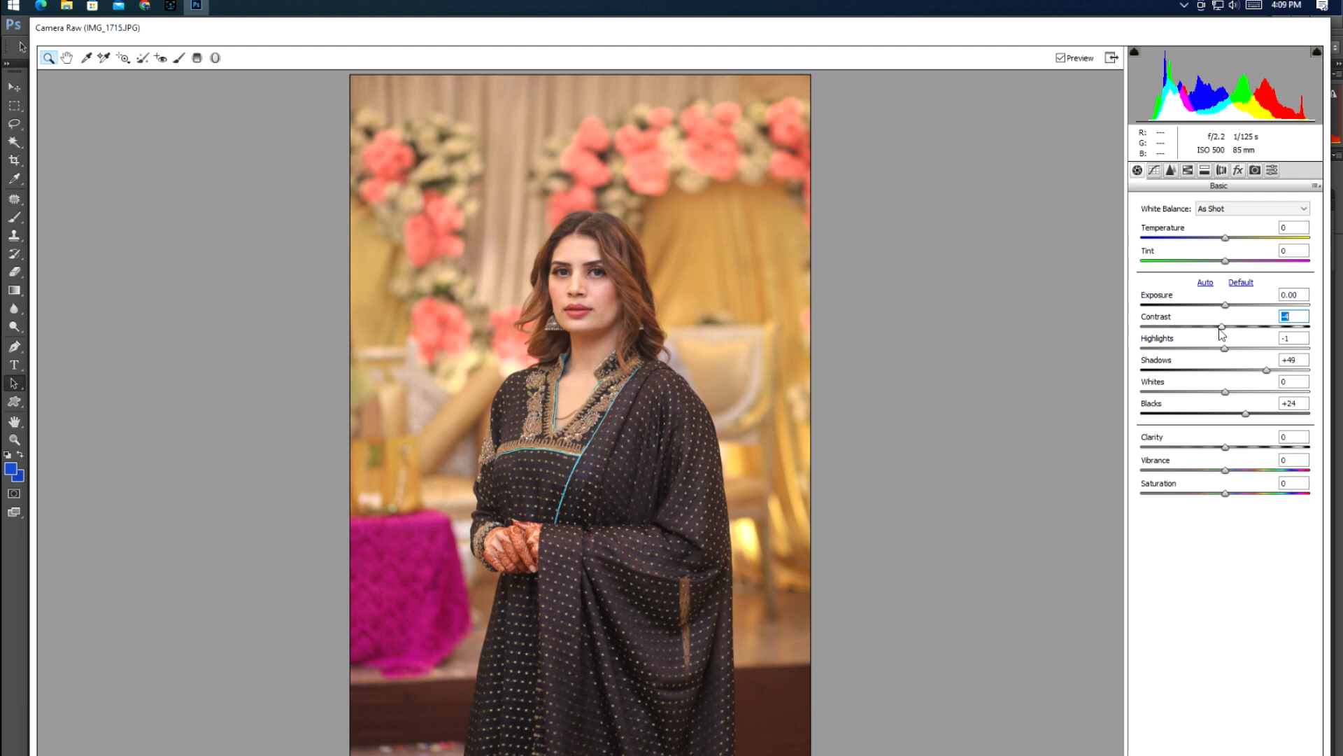
pyautogui.press('Return')
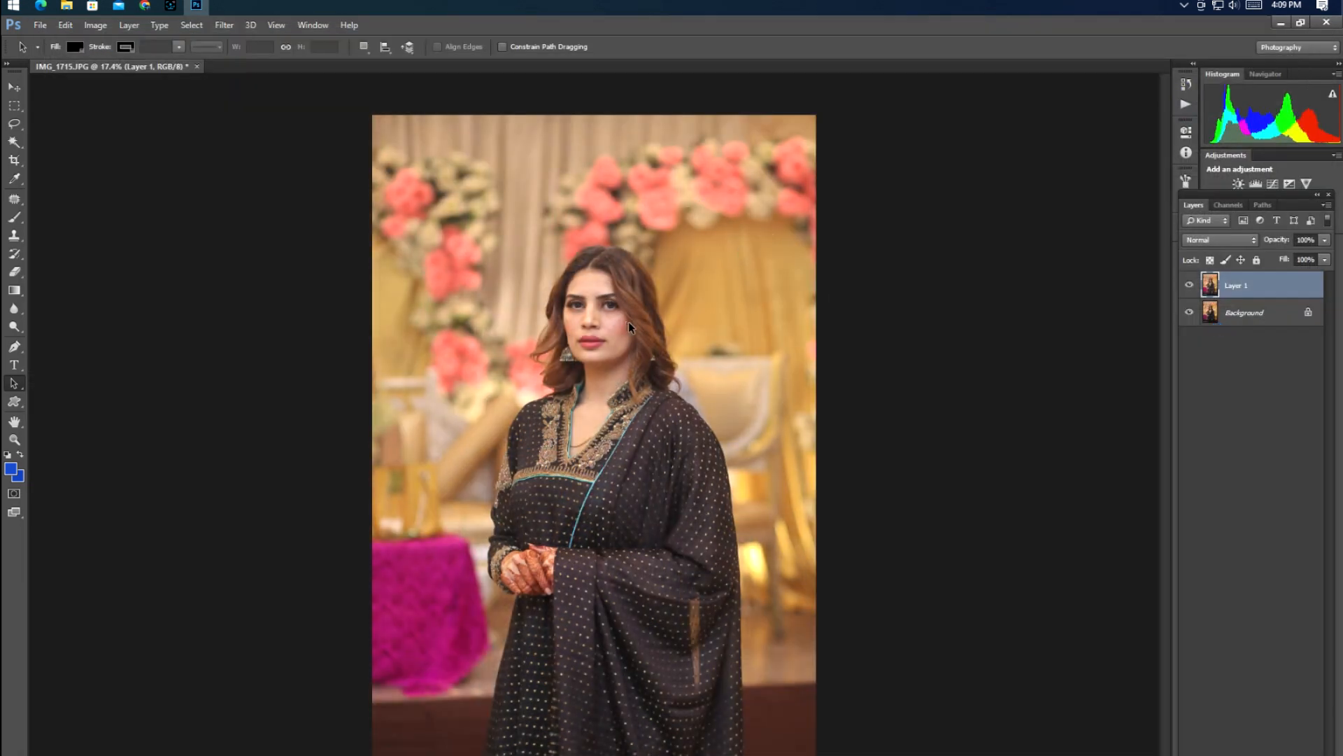
# - Zoom in on the woman's face and patch small blemishes around the nose and cheek with the Patch tool
pyautogui.press('z')
pyautogui.moveTo(606, 320); pyautogui.dragTo(719, 442)
pyautogui.moveTo(669, 346); pyautogui.dragTo(706, 360)
pyautogui.press('j')
pyautogui.moveTo(365, 481)
pyautogui.mouseDown()
pyautogui.moveTo(382, 346)
pyautogui.moveTo(419, 355)
pyautogui.moveTo(405, 338)
pyautogui.moveTo(497, 339)
pyautogui.mouseUp()
pyautogui.hotkey('ctrl', 'd')
pyautogui.hotkey('ctrl', 'd')
pyautogui.hotkey('ctrl', 'd')
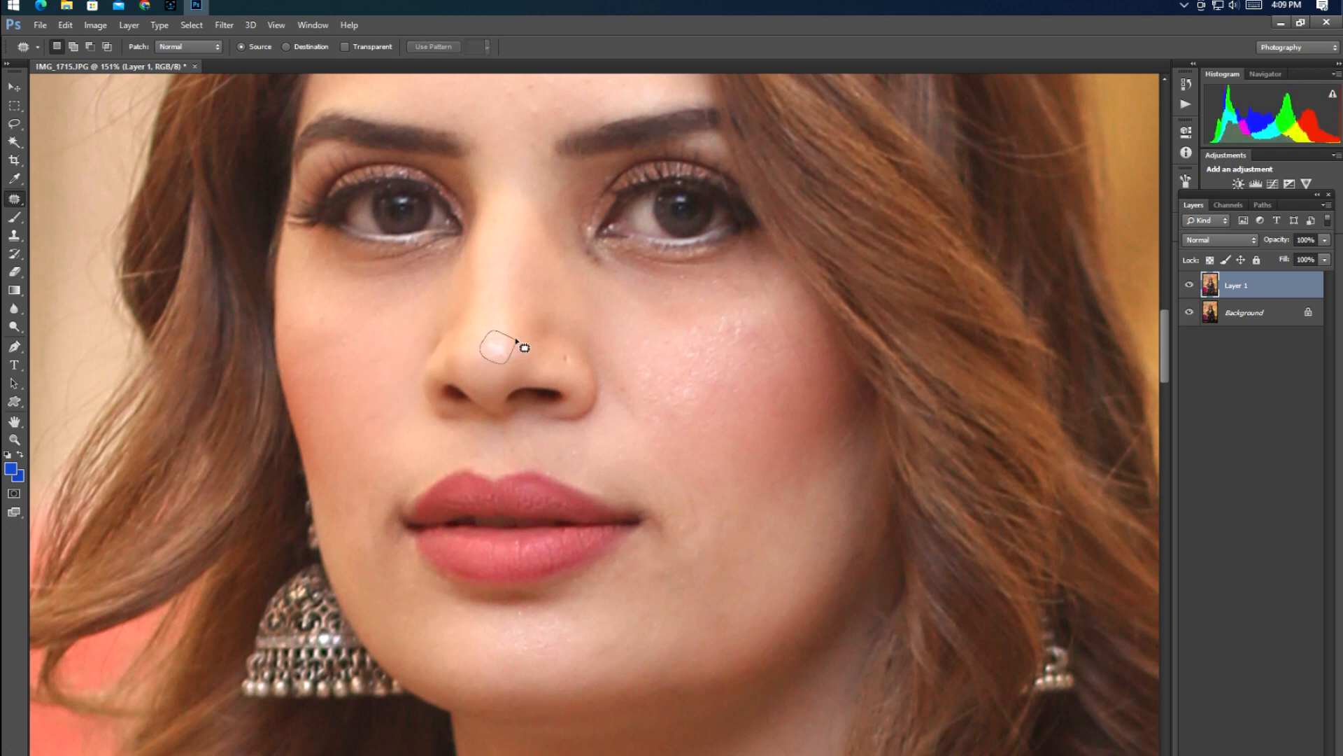
pyautogui.hotkey('ctrl', 'd')
# - Patch the uneven, shiny spots on the cheek below the eye on the image's right side
pyautogui.moveTo(756, 354)
pyautogui.mouseDown()
pyautogui.moveTo(753, 398)
pyautogui.moveTo(728, 392)
pyautogui.moveTo(787, 427)
pyautogui.mouseUp()
pyautogui.hotkey('ctrl', 'd')
pyautogui.moveTo(677, 402)
pyautogui.mouseDown()
pyautogui.moveTo(710, 417)
pyautogui.moveTo(695, 408)
pyautogui.mouseUp()
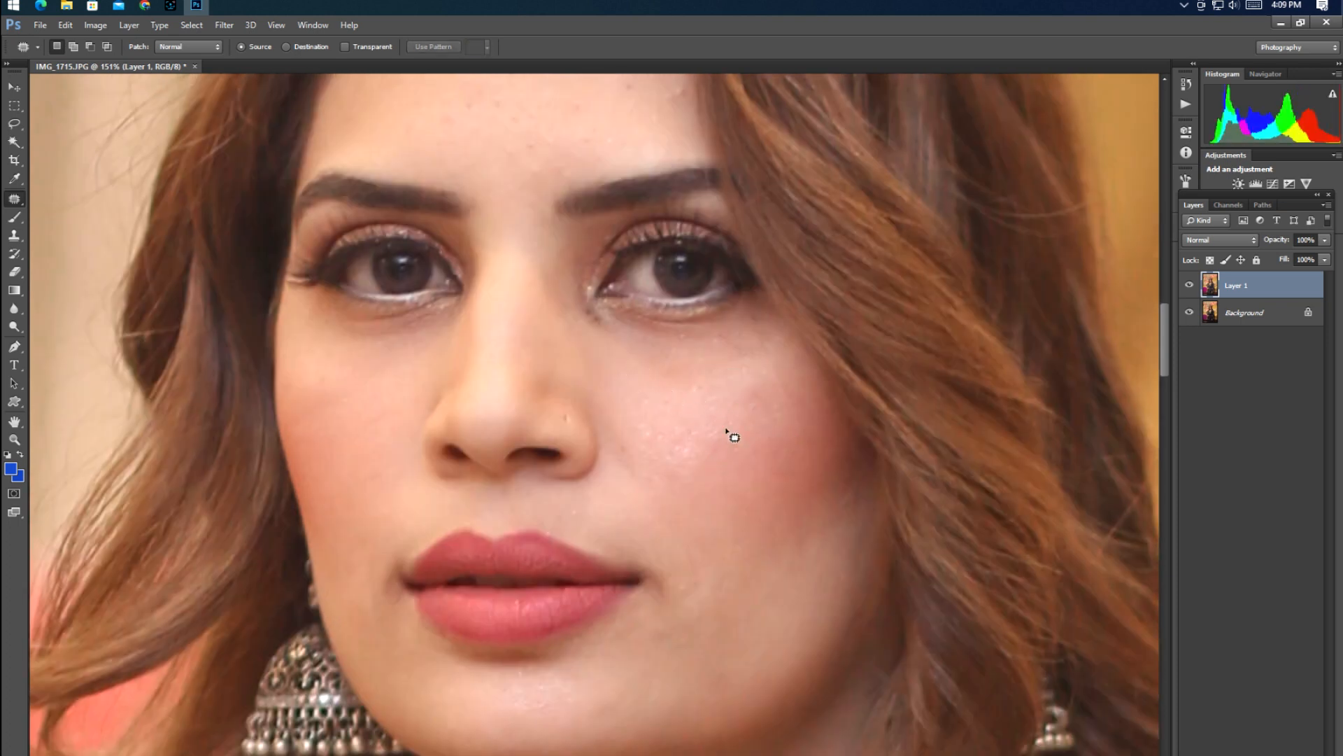
pyautogui.moveTo(736, 445)
pyautogui.mouseDown()
pyautogui.moveTo(683, 428)
pyautogui.moveTo(743, 430)
pyautogui.moveTo(736, 405)
pyautogui.mouseUp()
pyautogui.hotkey('ctrl', 'd')
pyautogui.hotkey('ctrl', 'd')
# - Patch the spots on the upper forehead and near the hairline with clean skin
pyautogui.moveTo(607, 355); pyautogui.dragTo(671, 447)
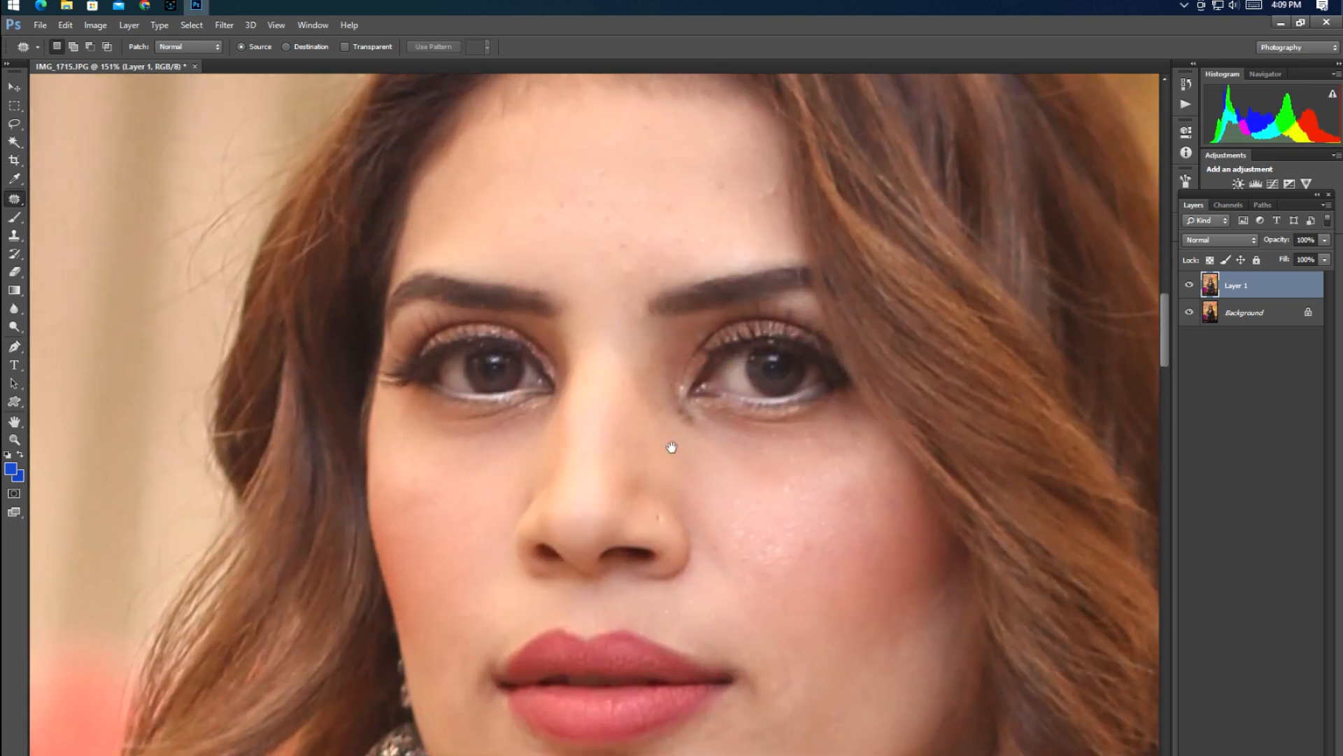
pyautogui.moveTo(667, 396); pyautogui.dragTo(655, 459)
pyautogui.moveTo(686, 264)
pyautogui.mouseDown()
pyautogui.moveTo(711, 250)
pyautogui.moveTo(690, 217)
pyautogui.moveTo(738, 243)
pyautogui.mouseUp()
pyautogui.hotkey('ctrl', 'd')
pyautogui.moveTo(736, 257); pyautogui.dragTo(735, 283)
pyautogui.hotkey('ctrl', 'd')
pyautogui.moveTo(559, 244); pyautogui.dragTo(583, 228)
pyautogui.moveTo(579, 237)
pyautogui.mouseDown()
pyautogui.moveTo(620, 240)
pyautogui.moveTo(549, 203)
pyautogui.moveTo(581, 209)
pyautogui.mouseUp()
pyautogui.hotkey('ctrl', 'd')
pyautogui.moveTo(572, 217); pyautogui.dragTo(595, 244)
pyautogui.hotkey('ctrl', 'd')
pyautogui.moveTo(630, 177); pyautogui.dragTo(678, 231)
pyautogui.hotkey('ctrl', 'd')
# - Patch the remaining blemishes across the middle and left part of the forehead
pyautogui.moveTo(659, 289); pyautogui.dragTo(654, 253)
pyautogui.moveTo(633, 269); pyautogui.dragTo(651, 231)
pyautogui.hotkey('ctrl', 'd')
pyautogui.moveTo(586, 268); pyautogui.dragTo(587, 265)
pyautogui.moveTo(570, 265); pyautogui.dragTo(558, 219)
pyautogui.hotkey('ctrl', 'd')
pyautogui.moveTo(581, 299)
pyautogui.mouseDown()
pyautogui.moveTo(651, 300)
pyautogui.moveTo(630, 258)
pyautogui.mouseUp()
pyautogui.hotkey('ctrl', 'd')
pyautogui.moveTo(532, 256); pyautogui.dragTo(480, 265)
pyautogui.moveTo(505, 315)
pyautogui.mouseDown()
pyautogui.moveTo(551, 281)
pyautogui.moveTo(530, 238)
pyautogui.mouseUp()
pyautogui.hotkey('ctrl', 'd')
pyautogui.moveTo(555, 335)
pyautogui.mouseDown()
pyautogui.moveTo(615, 313)
pyautogui.moveTo(635, 280)
pyautogui.mouseUp()
pyautogui.hotkey('ctrl', 'd')
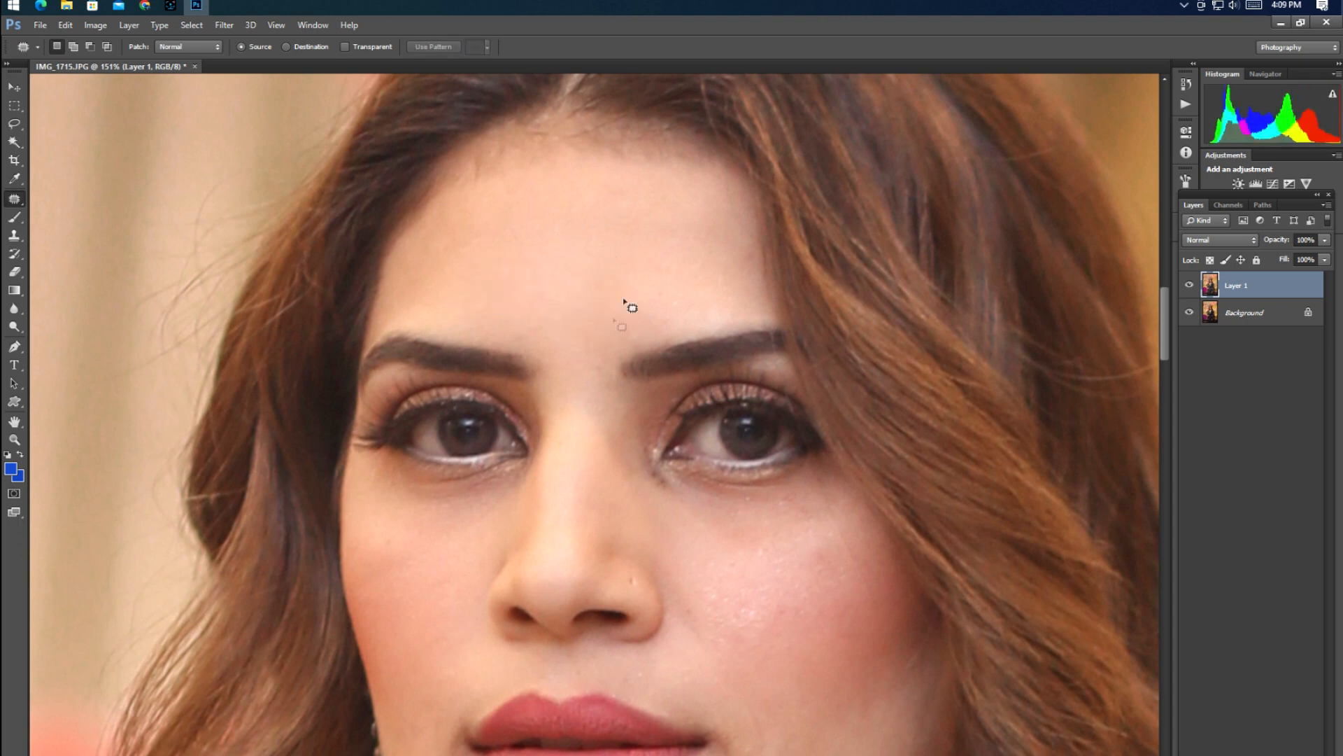
# - Patch the marks between the eyebrows and on the lower forehead just above them
pyautogui.moveTo(610, 376); pyautogui.dragTo(613, 350)
pyautogui.moveTo(600, 359)
pyautogui.mouseDown()
pyautogui.moveTo(626, 318)
pyautogui.moveTo(578, 347)
pyautogui.moveTo(603, 321)
pyautogui.mouseUp()
pyautogui.hotkey('ctrl', 'd')
pyautogui.moveTo(595, 329); pyautogui.dragTo(599, 294)
pyautogui.hotkey('ctrl', 'd')
pyautogui.moveTo(715, 299)
pyautogui.mouseDown()
pyautogui.moveTo(725, 275)
pyautogui.moveTo(674, 273)
pyautogui.moveTo(686, 283)
pyautogui.mouseUp()
pyautogui.hotkey('ctrl', 'd')
pyautogui.moveTo(665, 288); pyautogui.dragTo(610, 269)
pyautogui.hotkey('ctrl', 'd')
pyautogui.moveTo(557, 325); pyautogui.dragTo(544, 307)
pyautogui.moveTo(545, 318); pyautogui.dragTo(547, 279)
pyautogui.hotkey('ctrl', 'd')
# - Patch the remaining blemish on the cheek beside the hair and check the lower face and forehead
pyautogui.press('space')
pyautogui.moveTo(674, 382)
pyautogui.mouseDown()
pyautogui.moveTo(677, 261)
pyautogui.moveTo(653, 146)
pyautogui.mouseUp()
pyautogui.moveTo(645, 319); pyautogui.dragTo(646, 235)
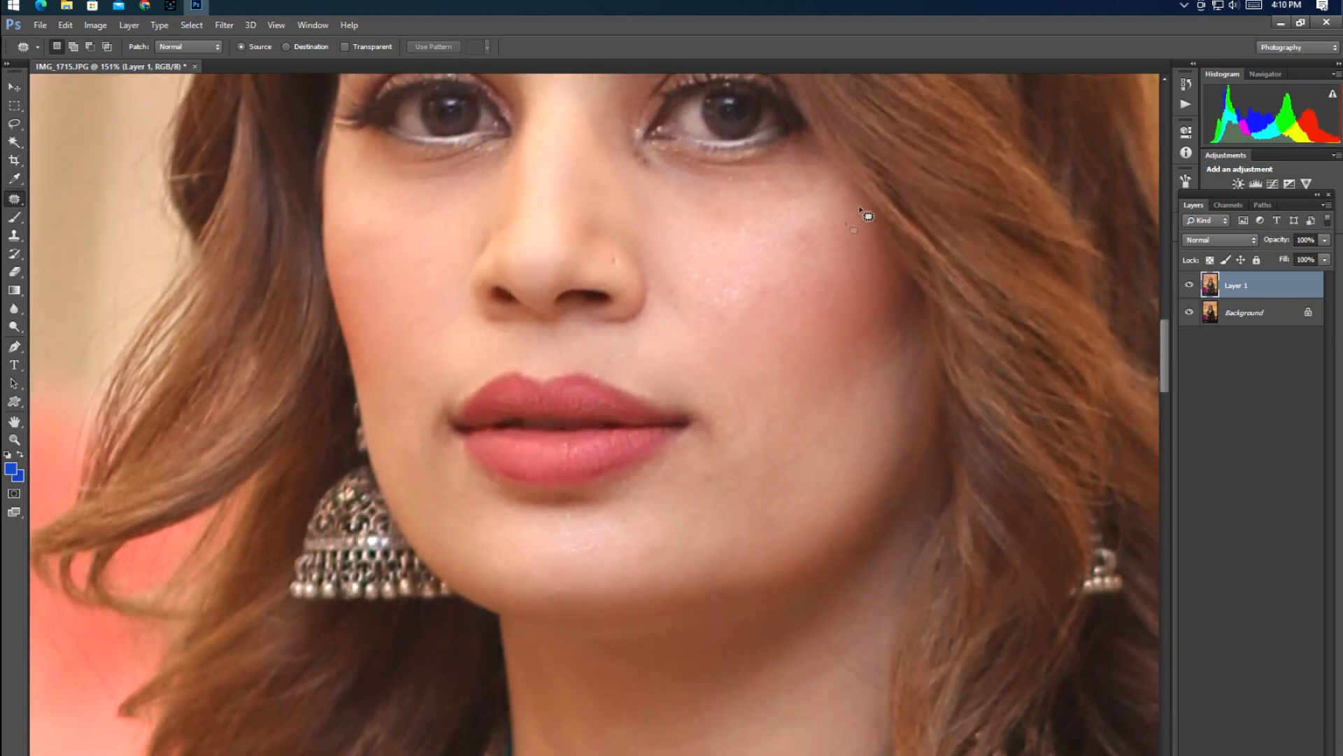
pyautogui.moveTo(814, 260)
pyautogui.mouseDown()
pyautogui.moveTo(810, 221)
pyautogui.moveTo(765, 259)
pyautogui.mouseUp()
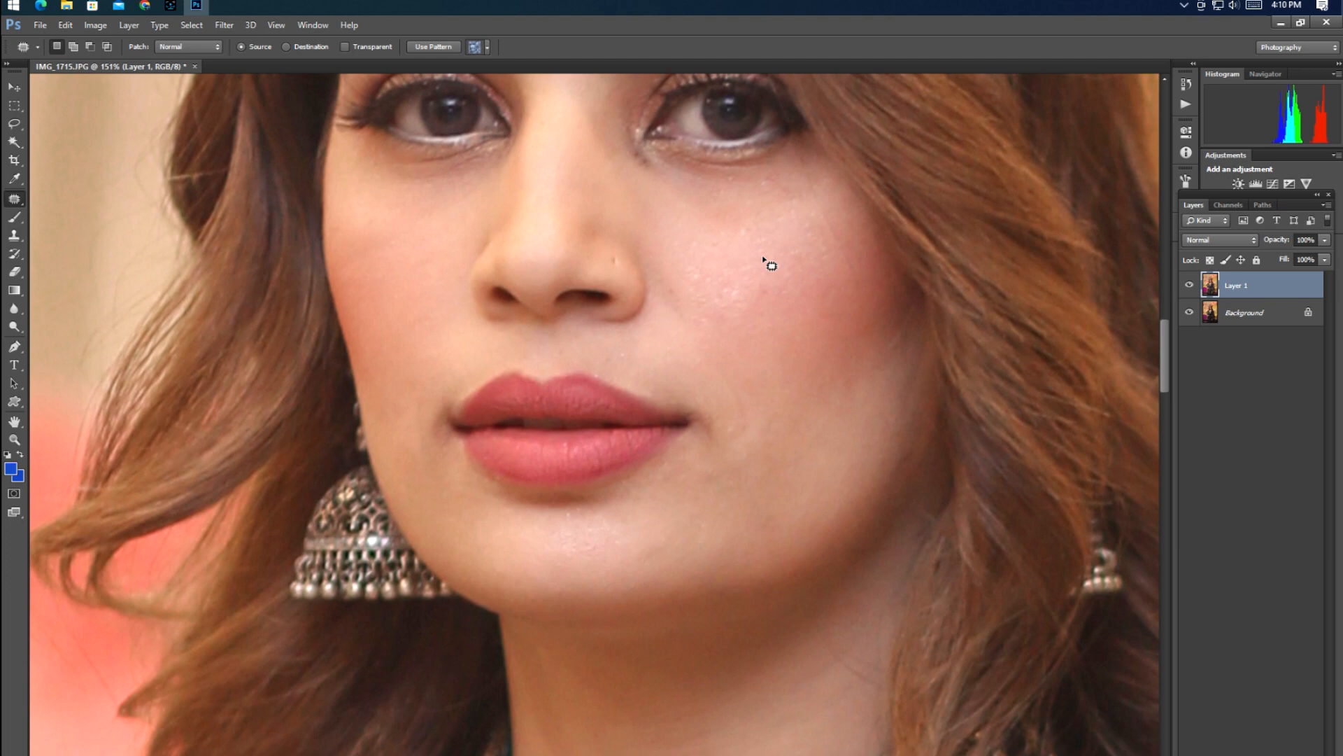
pyautogui.hotkey('ctrl', 'd')
pyautogui.press('space')
pyautogui.moveTo(763, 377); pyautogui.dragTo(765, 233)
pyautogui.moveTo(716, 429); pyautogui.dragTo(691, 545)
pyautogui.moveTo(664, 126); pyautogui.dragTo(699, 378)
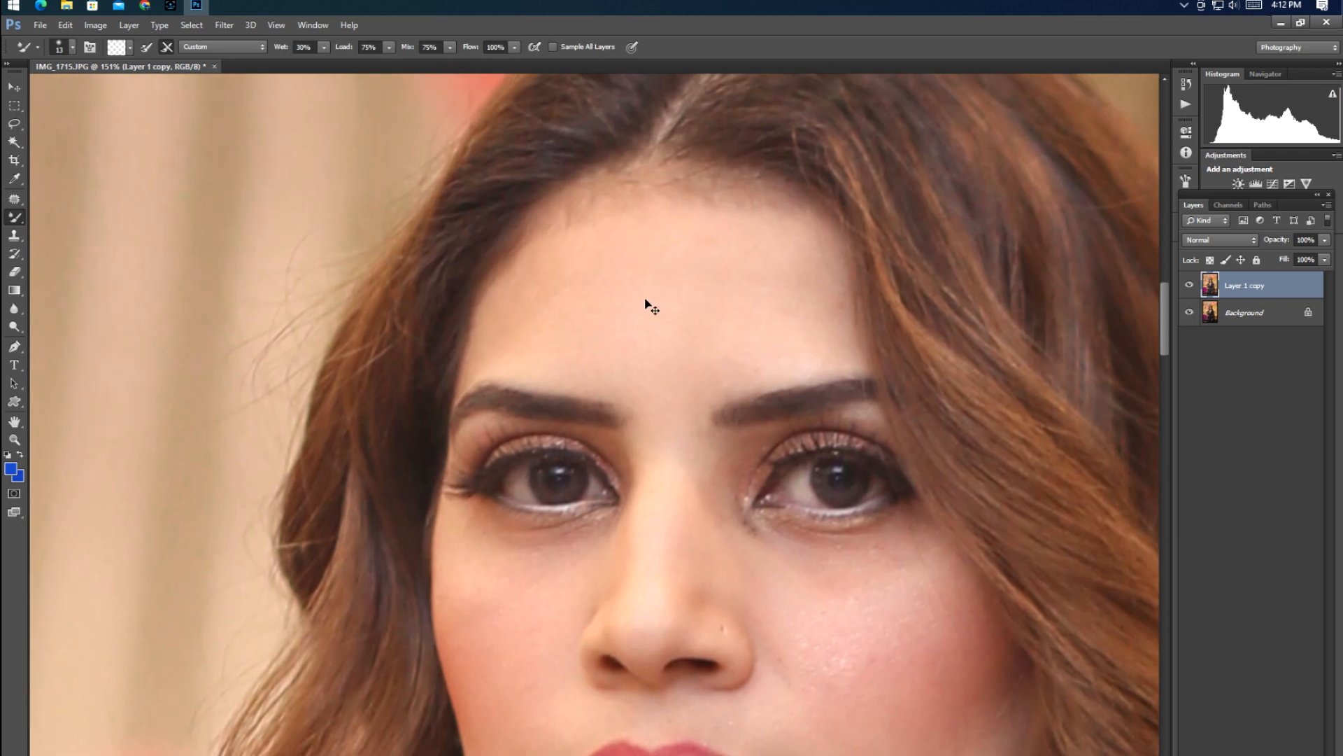
# - Duplicate the retouched layer and enlarge the Mixer Brush to 125 px
pyautogui.hotkey('ctrl', 'j')
pyautogui.press(']')
pyautogui.press(']')
pyautogui.press(']')
pyautogui.press(']')
pyautogui.press(']')
pyautogui.press(']')
pyautogui.press(']')
pyautogui.press(']')
pyautogui.press(']')
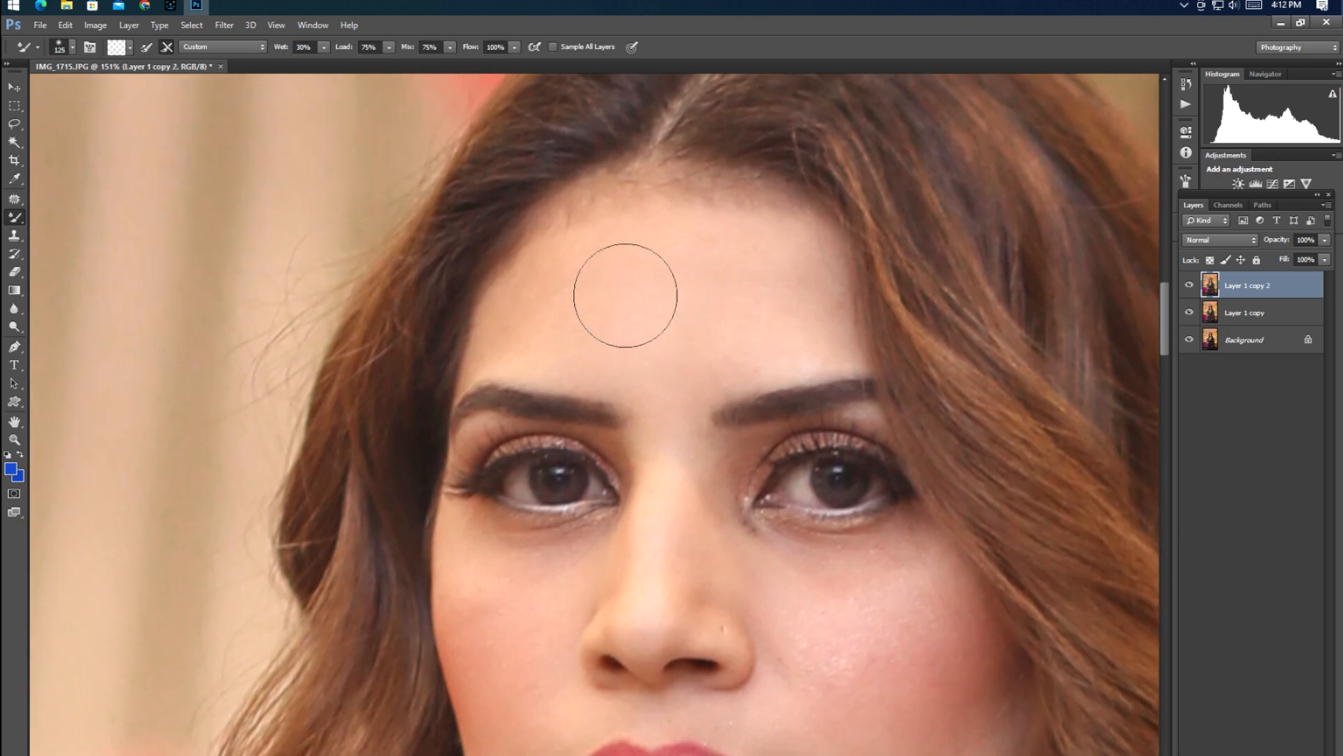
# - Smooth the forehead skin with the Mixer Brush at 30% wetness, varying the brush size between about 60 and 125 px
pyautogui.press('[')
pyautogui.press('[')
pyautogui.press('[')
pyautogui.press('[')
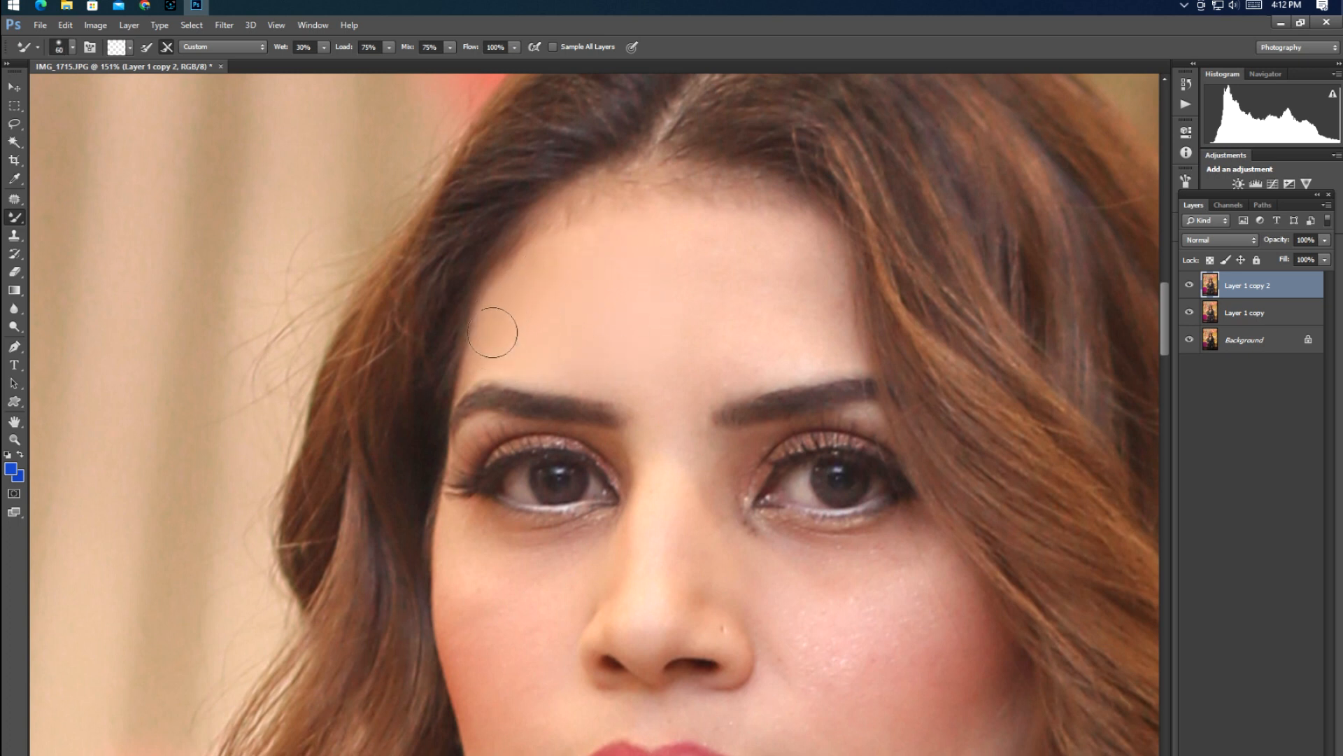
pyautogui.press(']')
pyautogui.press(']')
pyautogui.press(']')
pyautogui.press(']')
pyautogui.press('[')
pyautogui.press('[')
pyautogui.press(']')
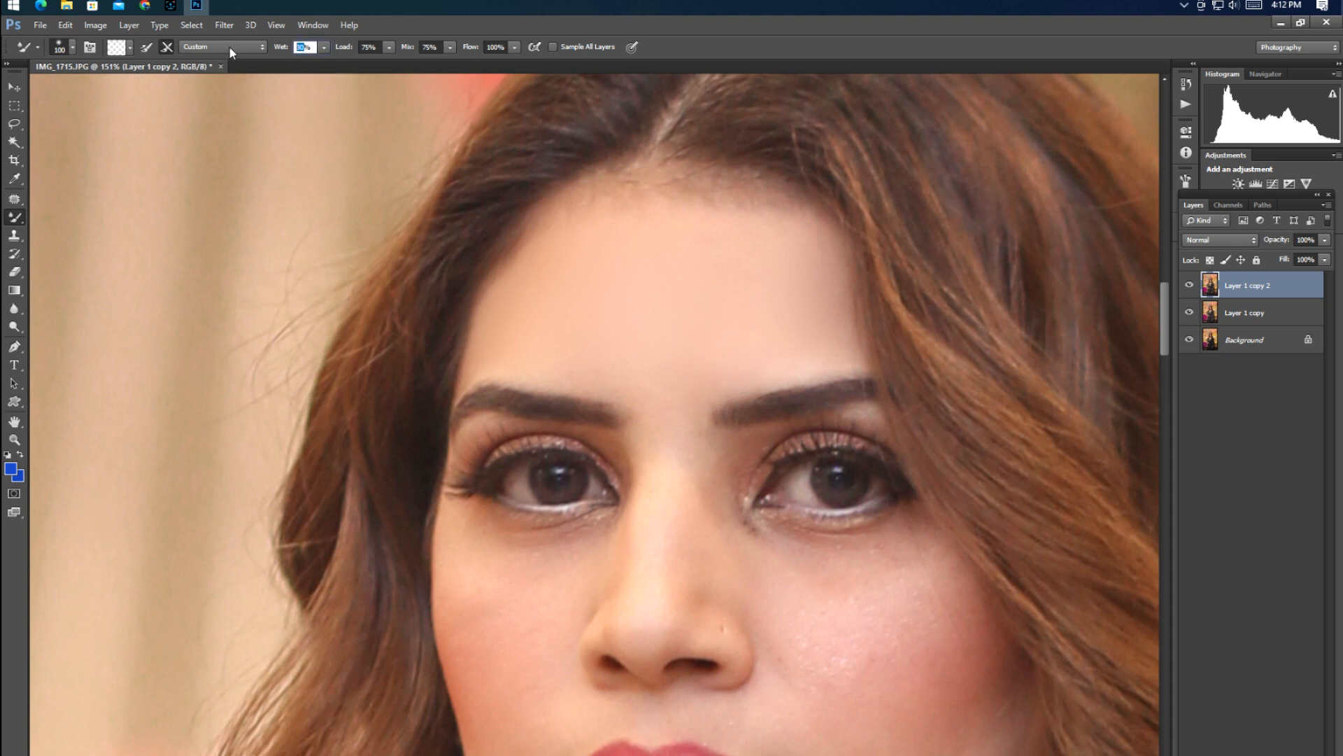
# - Set the Mixer Brush wetness to 15% and even out the forehead skin, varying the brush size between about 80 and 150 px
pyautogui.write('15')
pyautogui.press('Return')
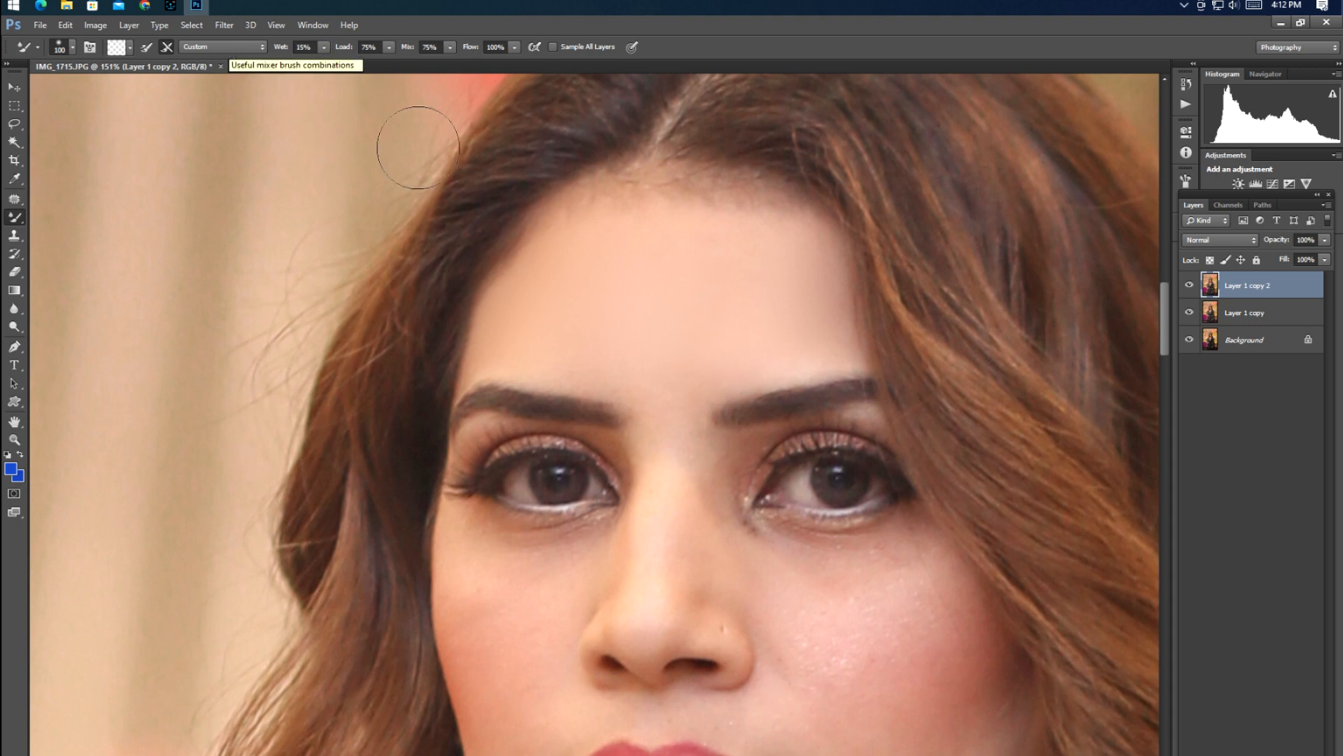
pyautogui.moveTo(689, 240)
pyautogui.mouseDown()
pyautogui.moveTo(723, 252)
pyautogui.moveTo(675, 240)
pyautogui.mouseUp()
pyautogui.press(']')
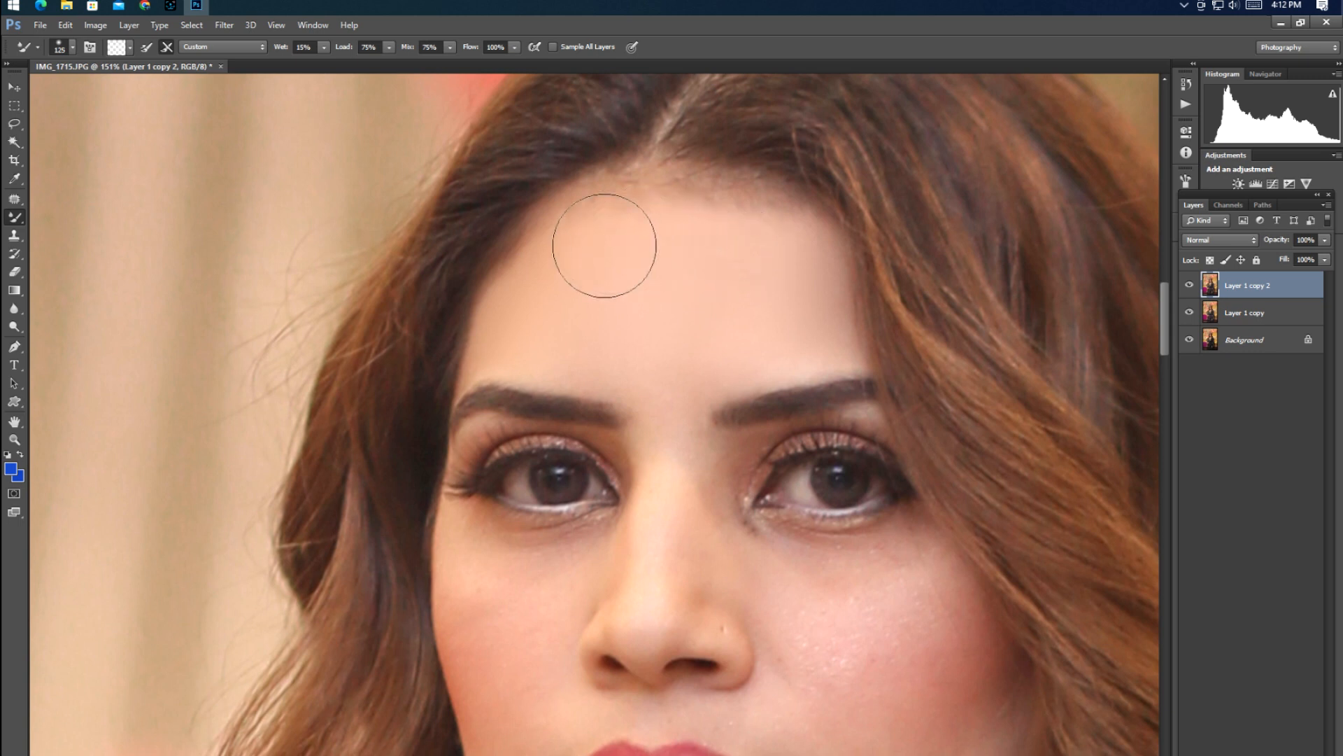
pyautogui.press('[')
pyautogui.press('[')
pyautogui.press('[')
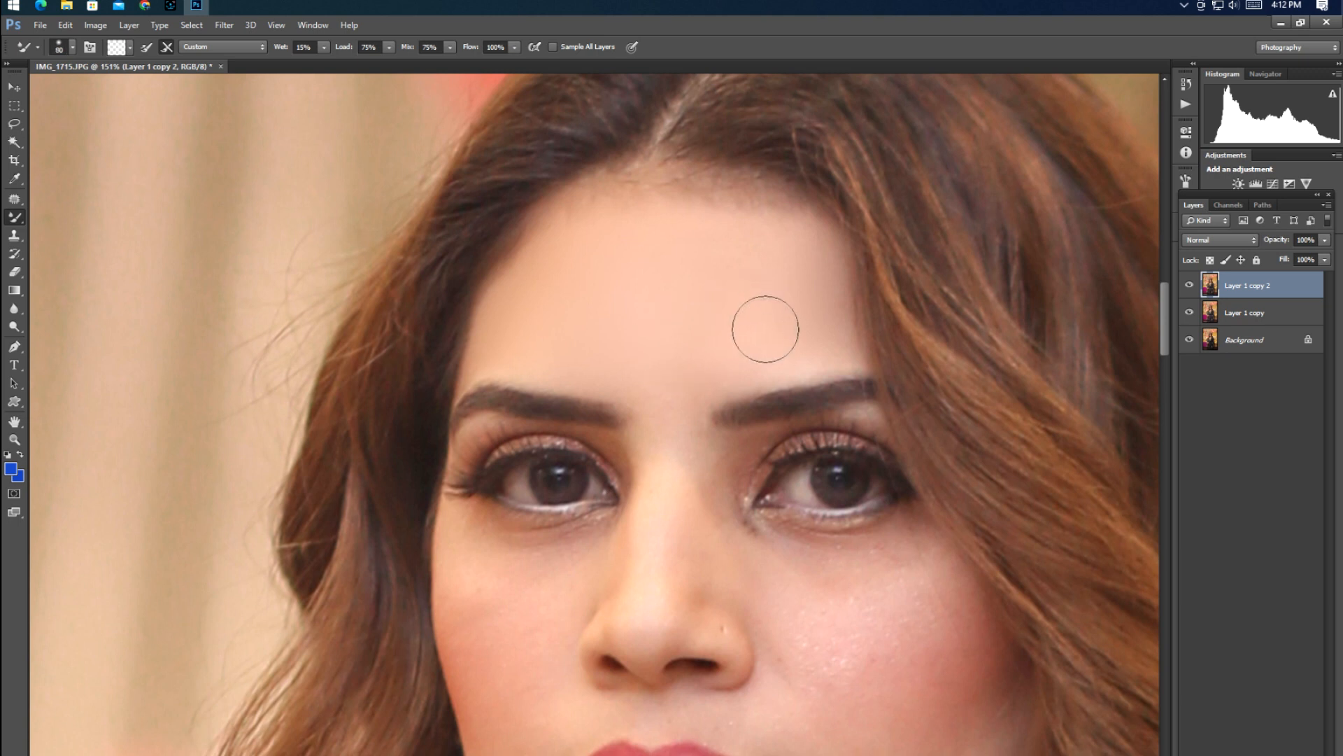
pyautogui.press(']')
pyautogui.press(']')
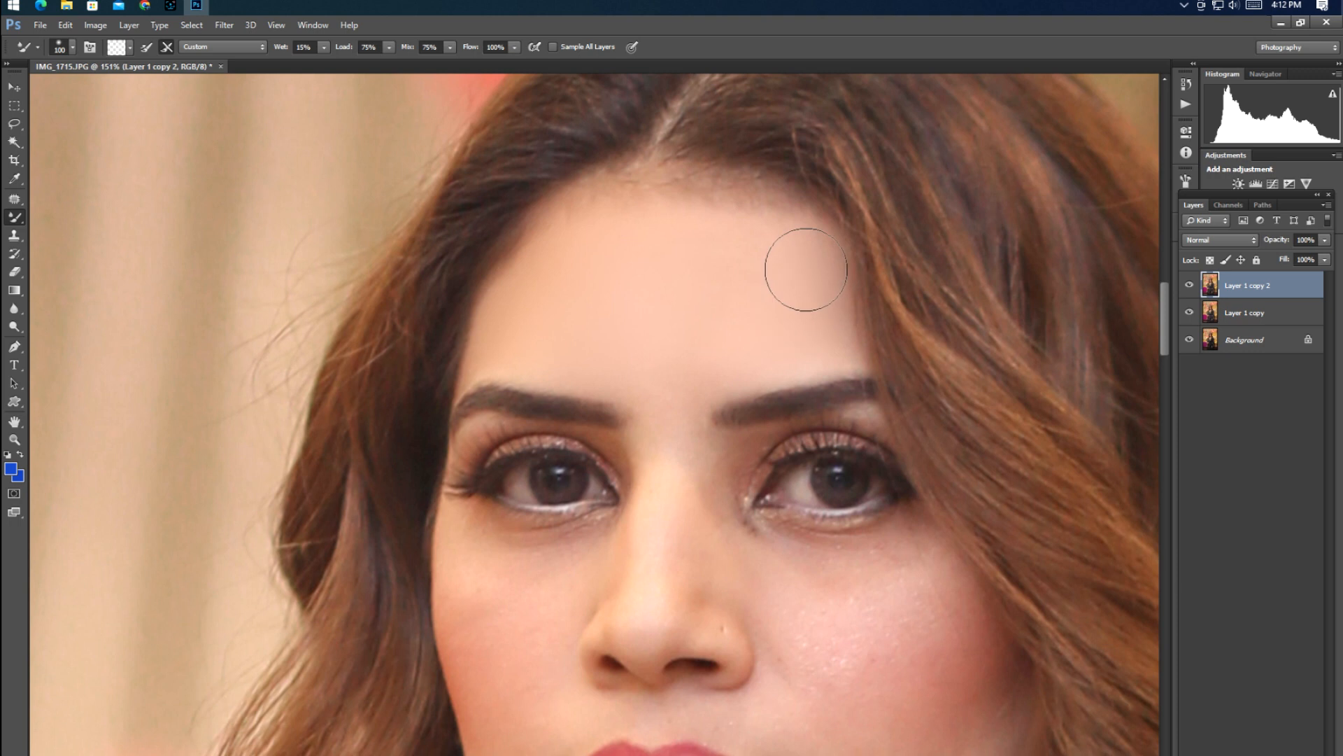
pyautogui.press(']')
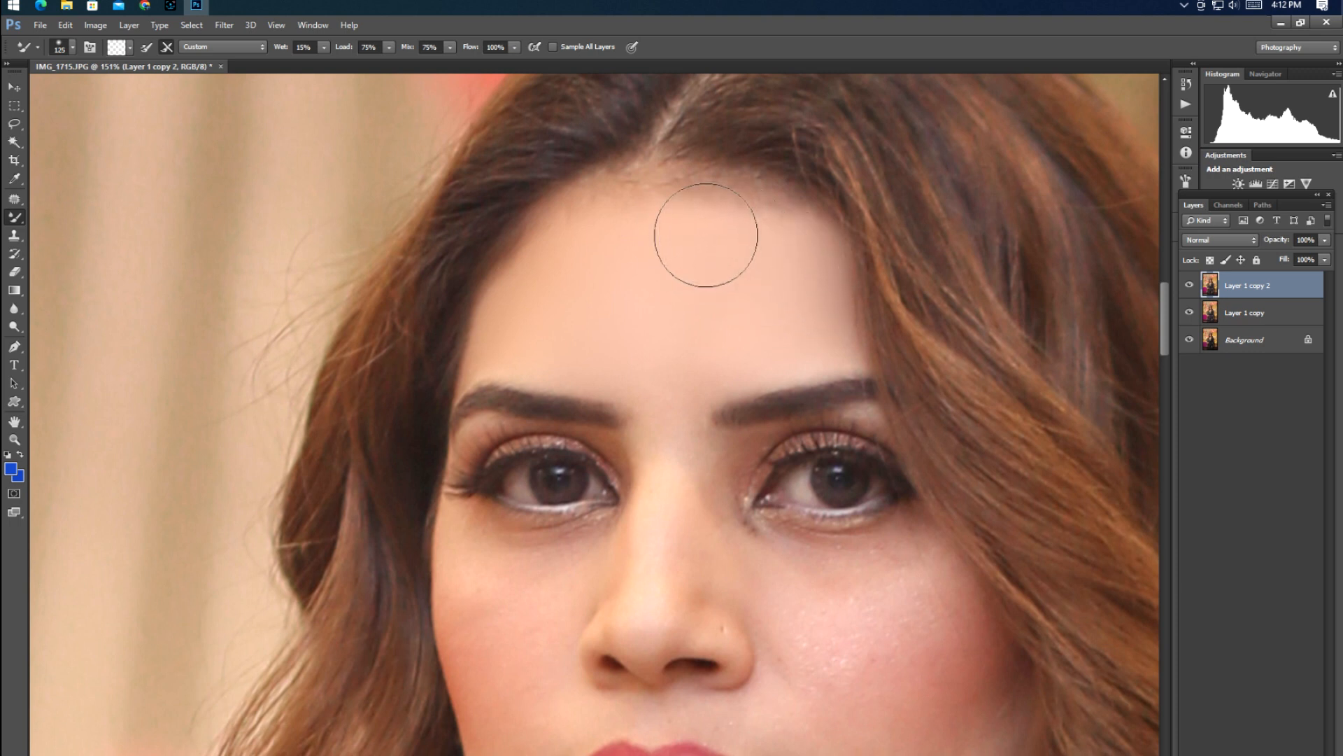
pyautogui.press('[')
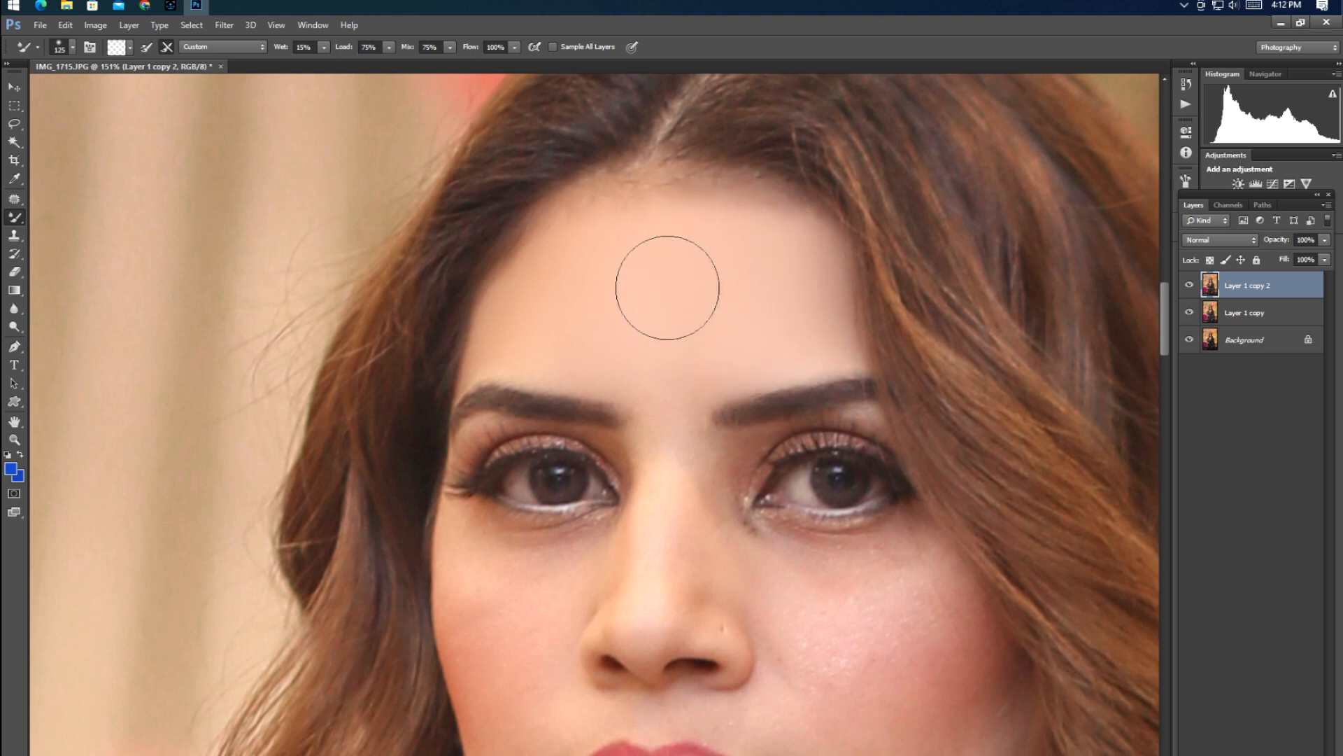
pyautogui.press(']')
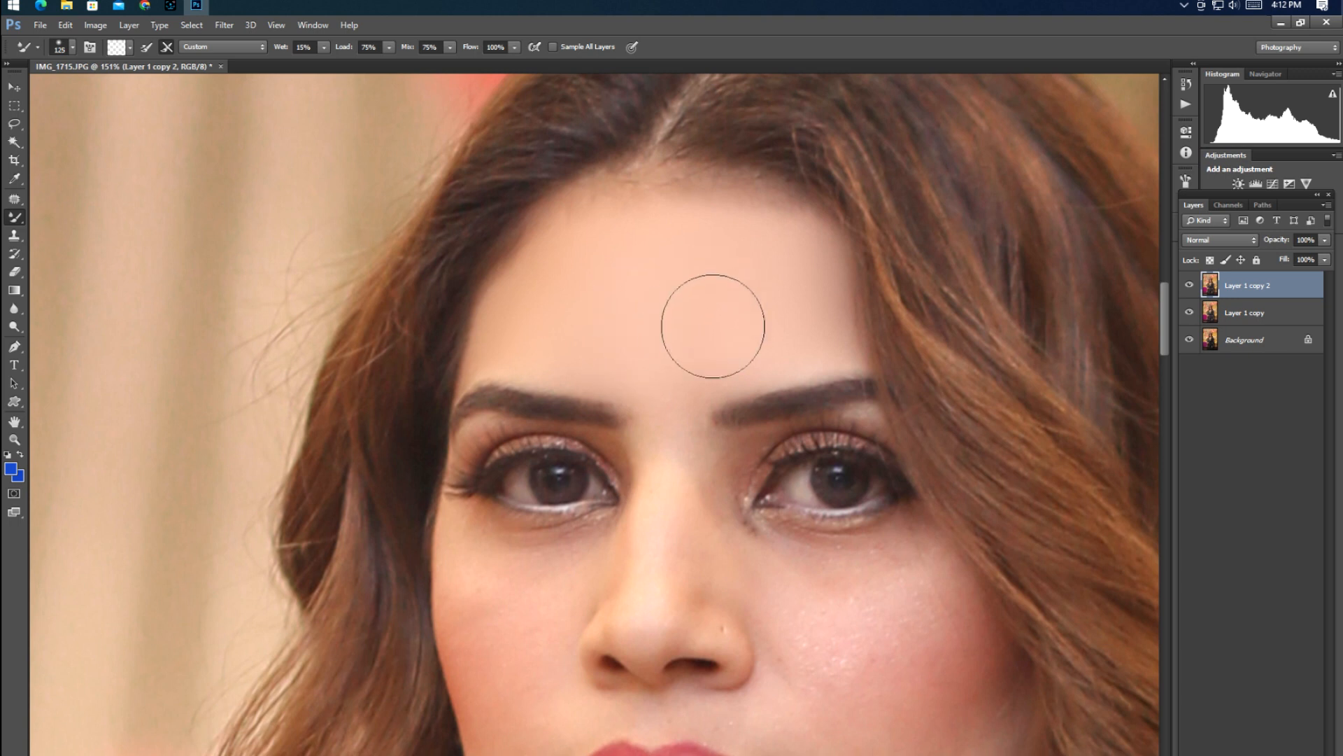
pyautogui.press('[')
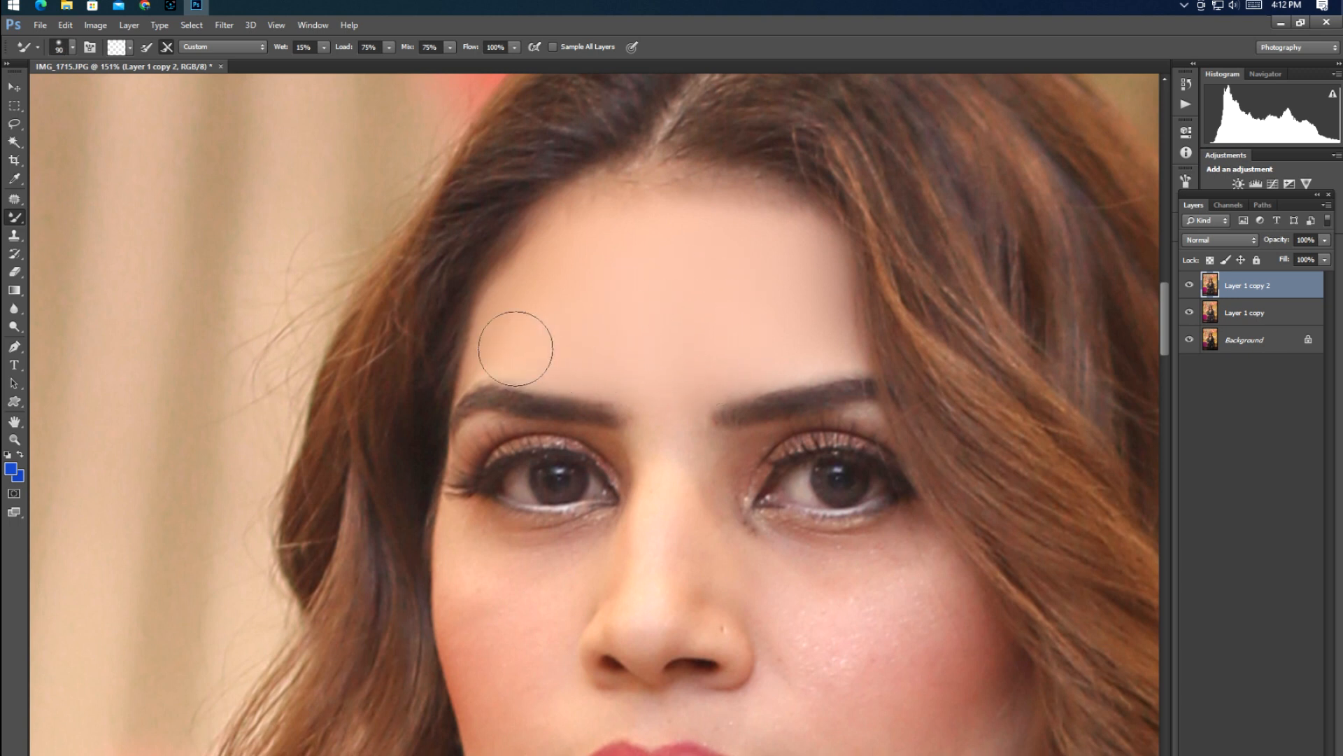
pyautogui.press('[')
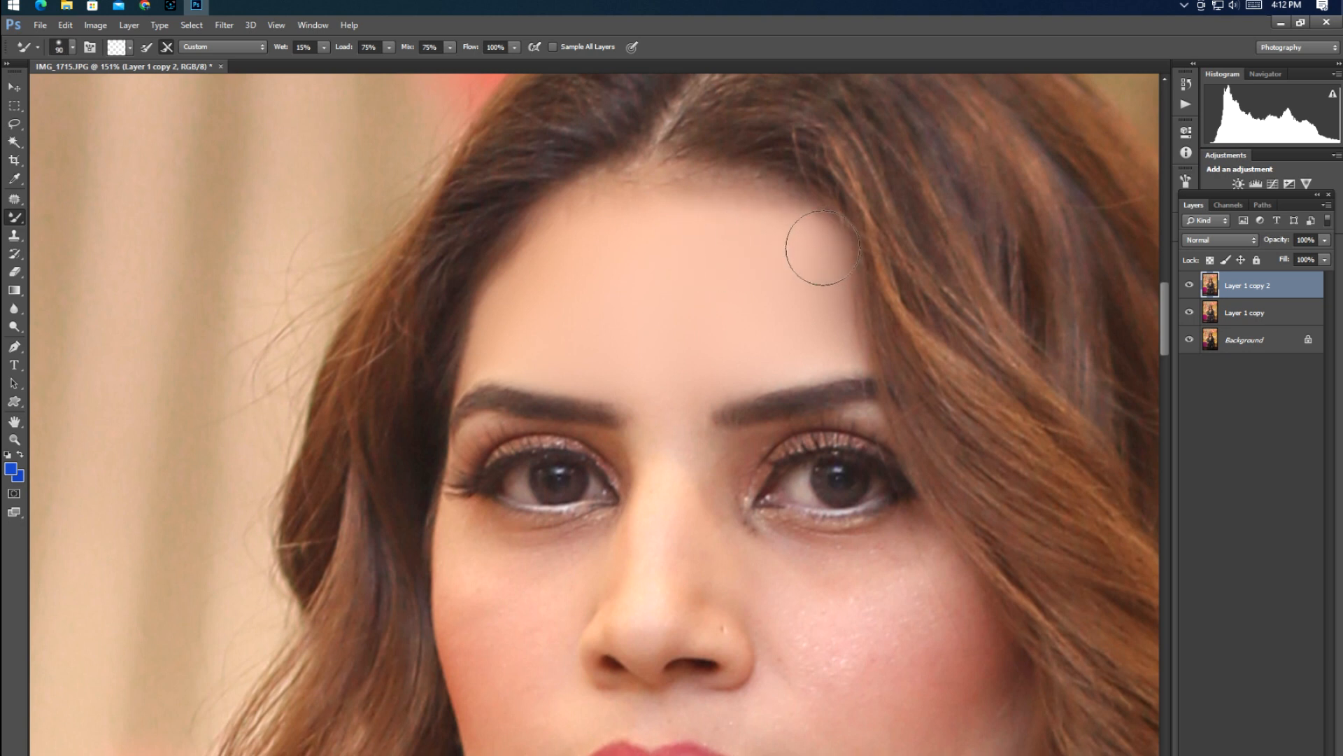
pyautogui.press(']')
pyautogui.press(']')
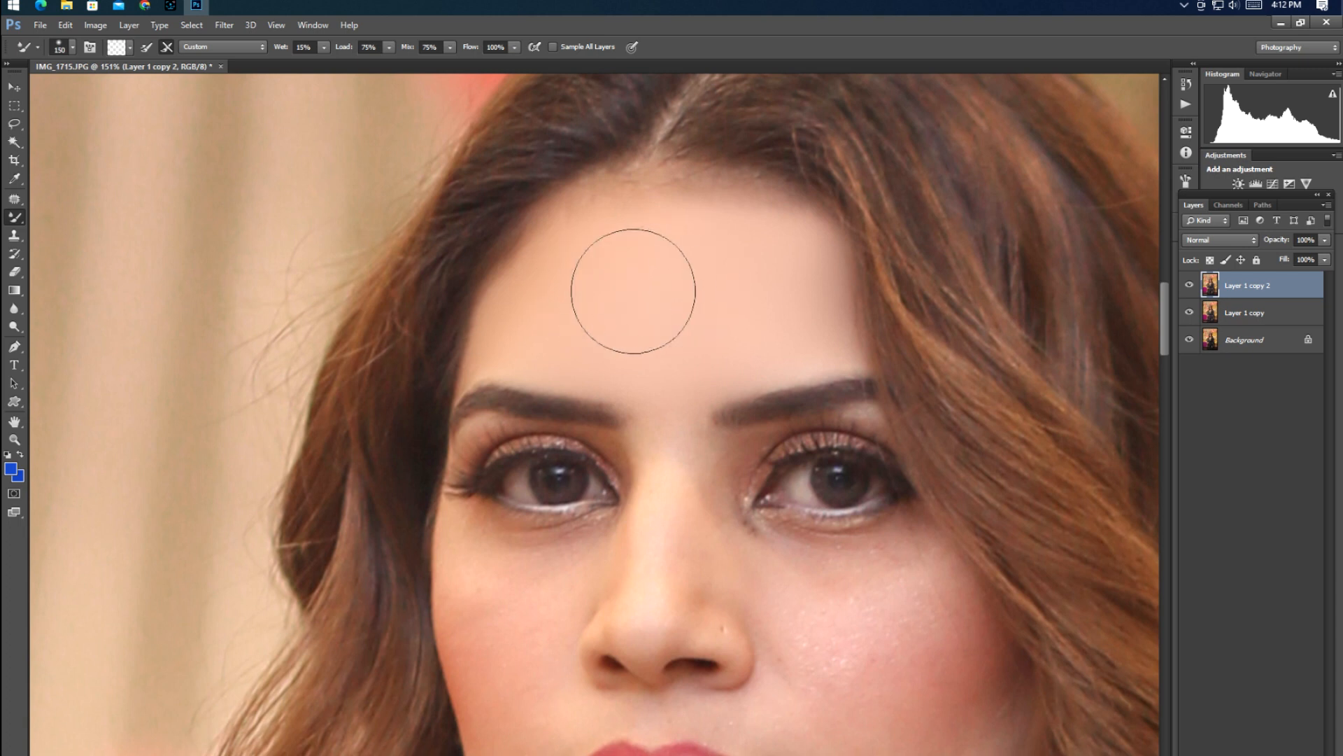
# - Smooth the highlights on the image-right cheek below the eye with the Mixer Brush at about 100 px
pyautogui.moveTo(749, 396); pyautogui.dragTo(585, 189)
pyautogui.press('[')
pyautogui.press('[')
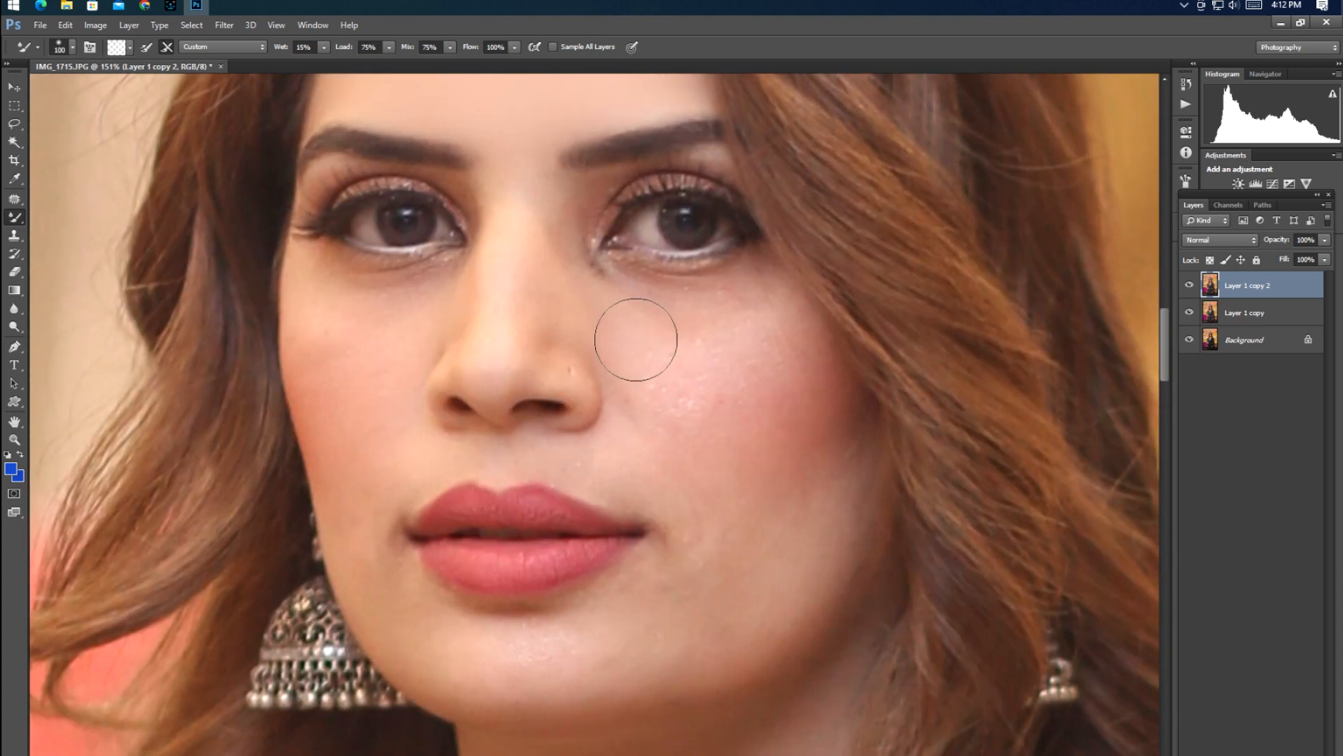
pyautogui.press(']')
pyautogui.press('[')
pyautogui.press('[')
pyautogui.press('[')
pyautogui.press('[')
pyautogui.press(']')
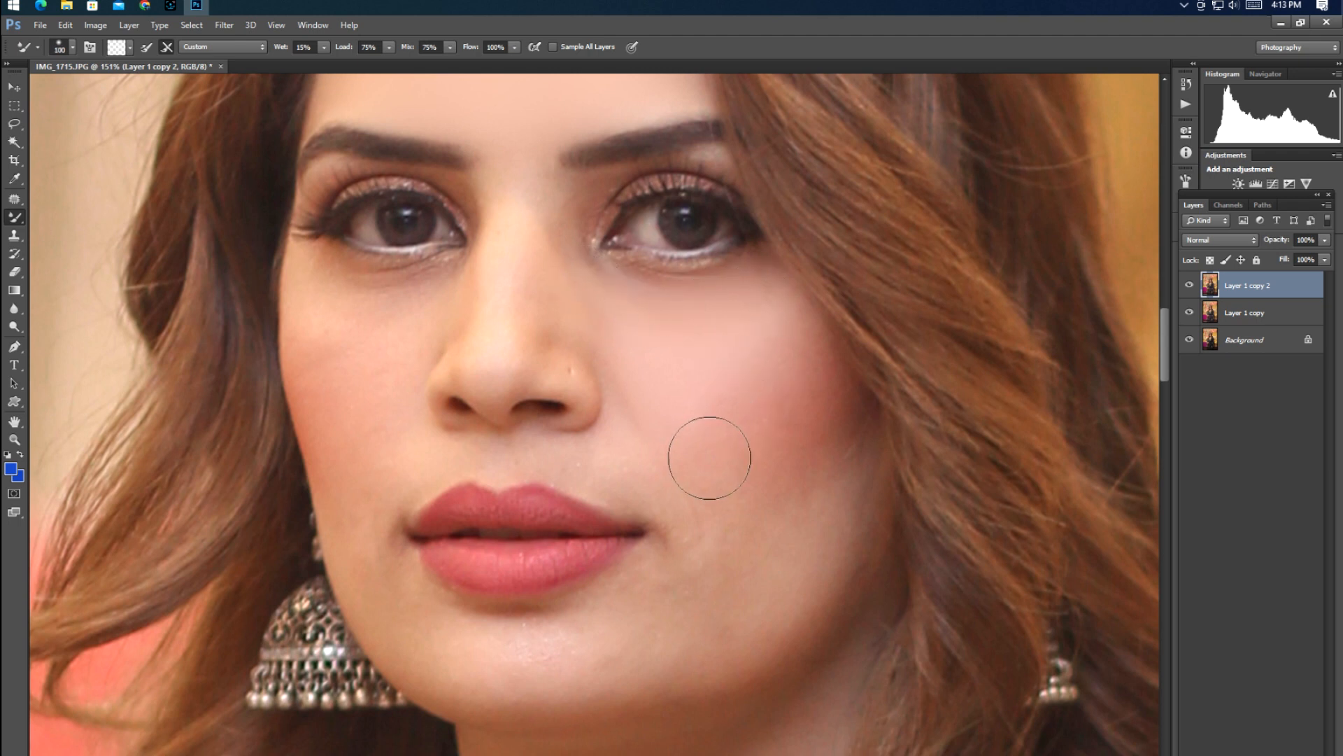
# - Blend the outer blush area of the image-right cheek toward the jaw, using a brush of about 90 to 125 px
pyautogui.press(']')
pyautogui.press(']')
pyautogui.press(']')
pyautogui.press('[')
pyautogui.press('[')
pyautogui.press('[')
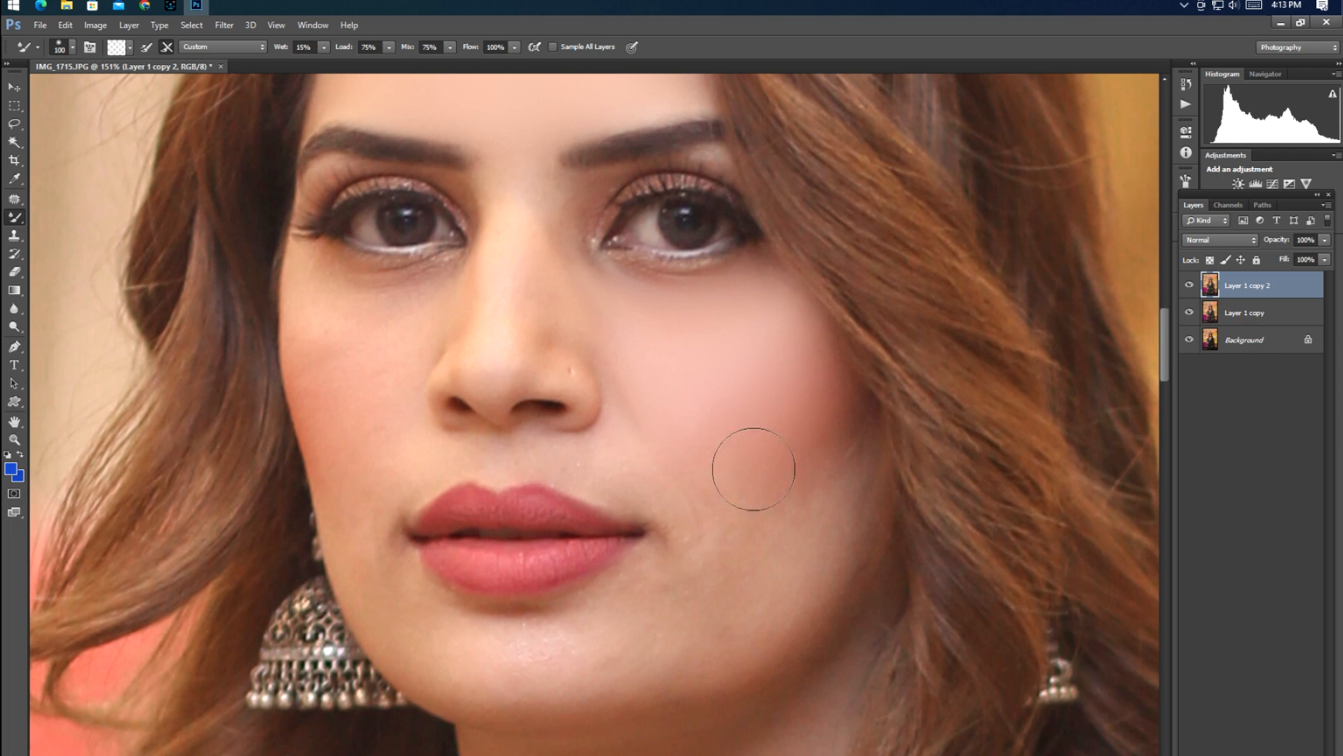
pyautogui.press(']')
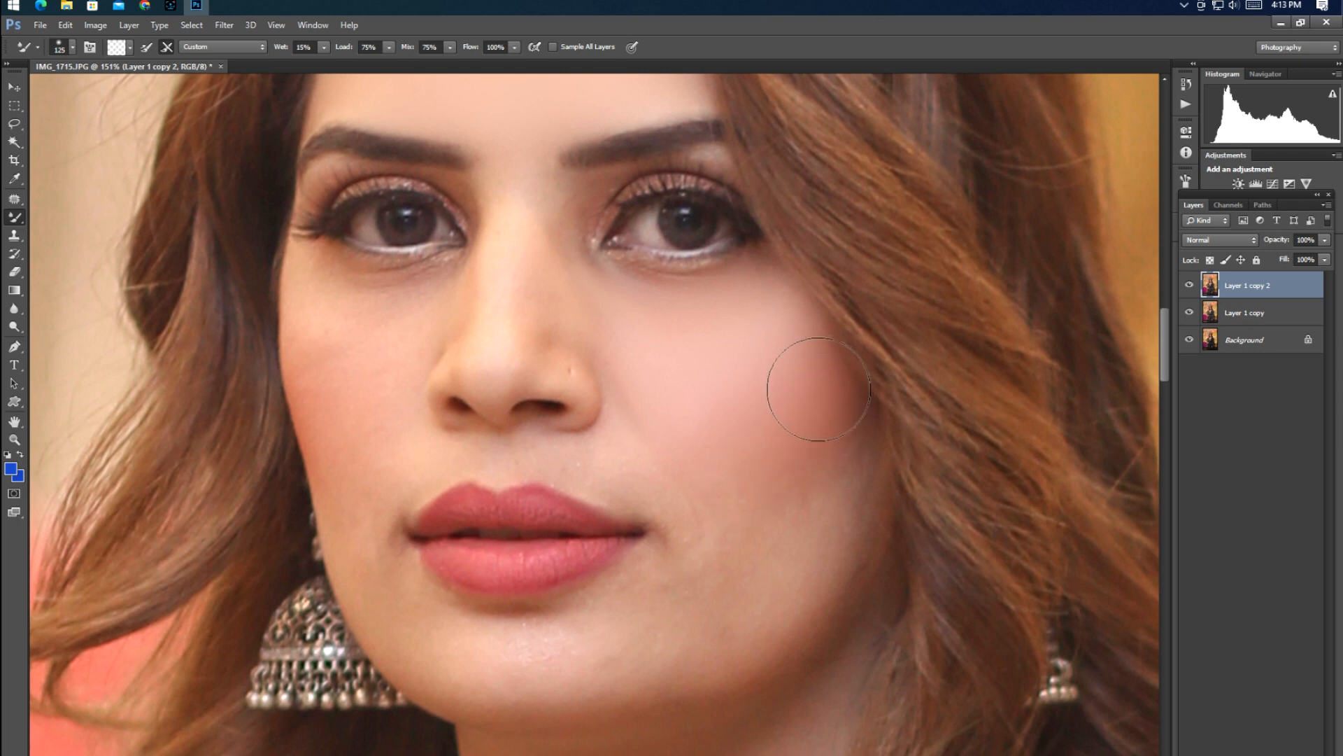
pyautogui.press(']')
pyautogui.press('[')
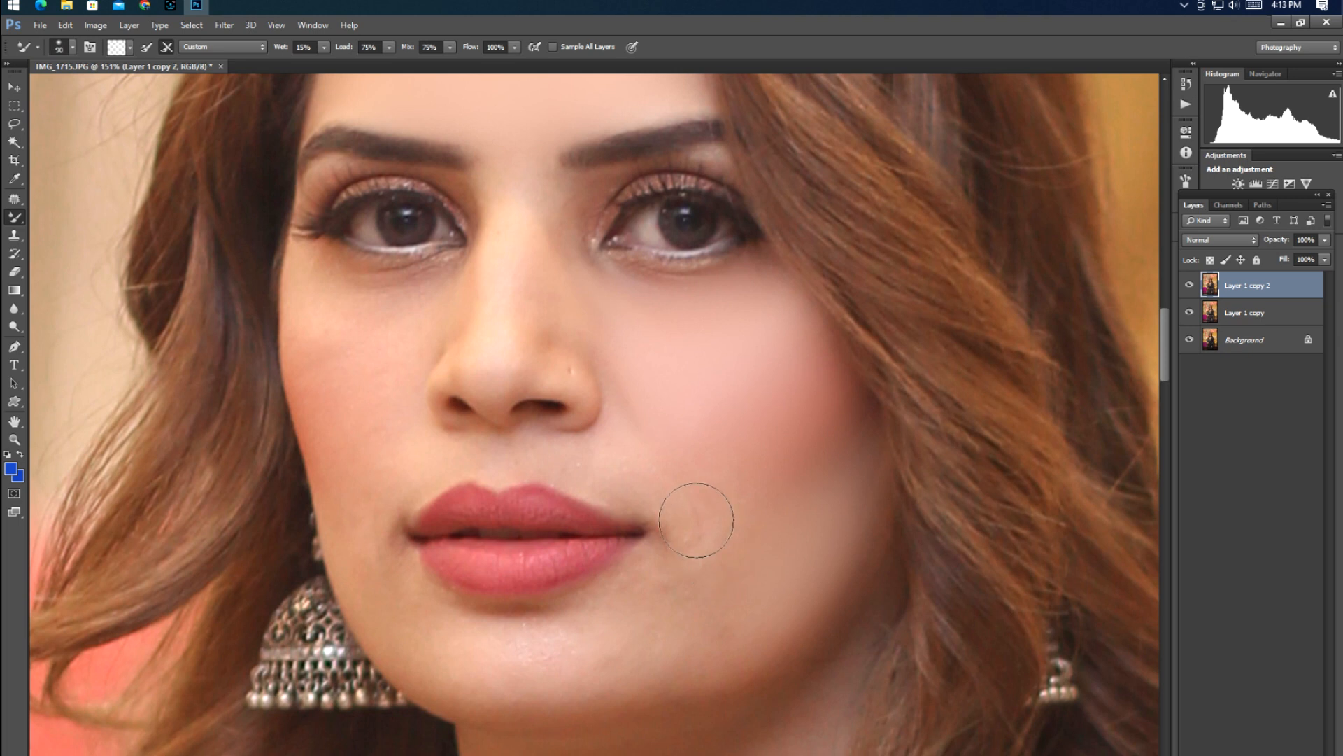
# - Smooth the nose and the skin beside the mouth corner with the Mixer Brush at about 70 px
pyautogui.press(']')
pyautogui.press('[')
pyautogui.press('[')
pyautogui.press('[')
pyautogui.moveTo(515, 207)
pyautogui.mouseDown()
pyautogui.moveTo(526, 166)
pyautogui.moveTo(547, 233)
pyautogui.moveTo(549, 209)
pyautogui.moveTo(531, 280)
pyautogui.moveTo(521, 271)
pyautogui.moveTo(529, 335)
pyautogui.moveTo(529, 305)
pyautogui.mouseUp()
pyautogui.press('[')
pyautogui.press('[')
pyautogui.press(']')
pyautogui.press(']')
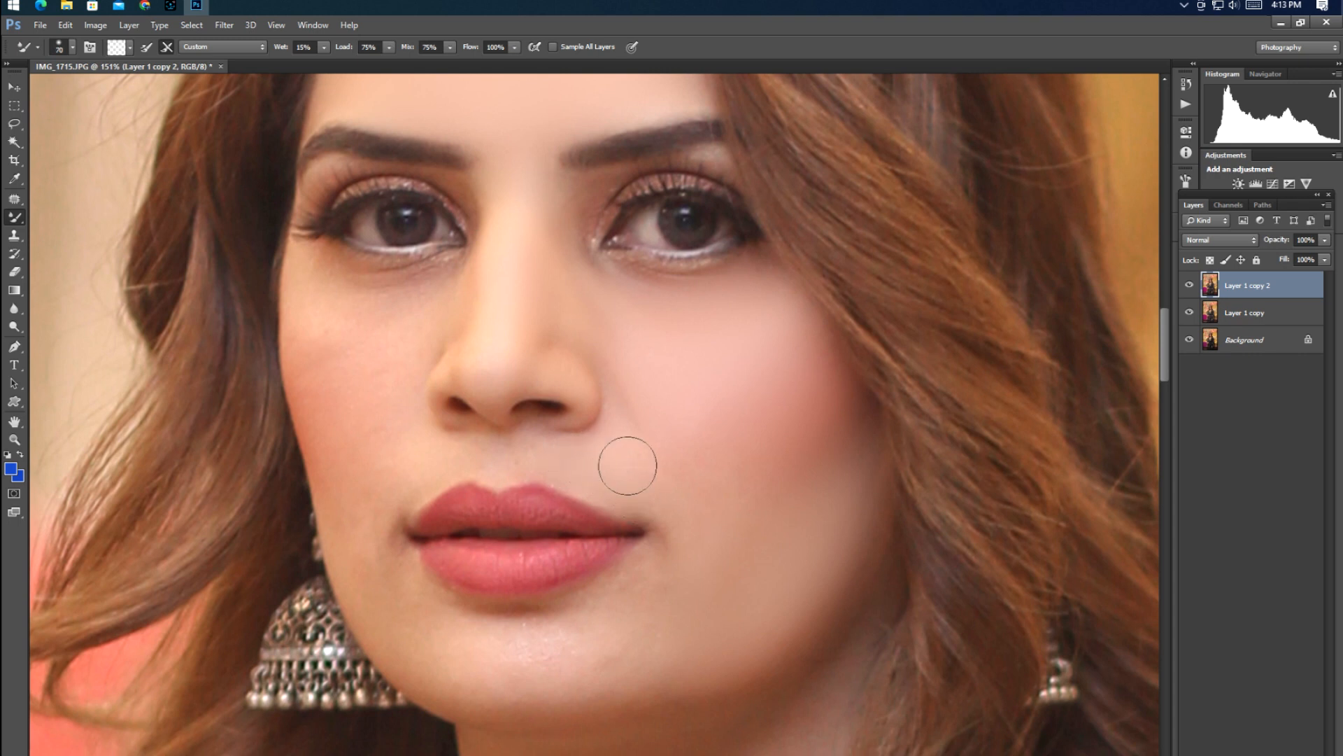
pyautogui.press(']')
pyautogui.press(']')
pyautogui.press('[')
pyautogui.press('[')
pyautogui.press(']')
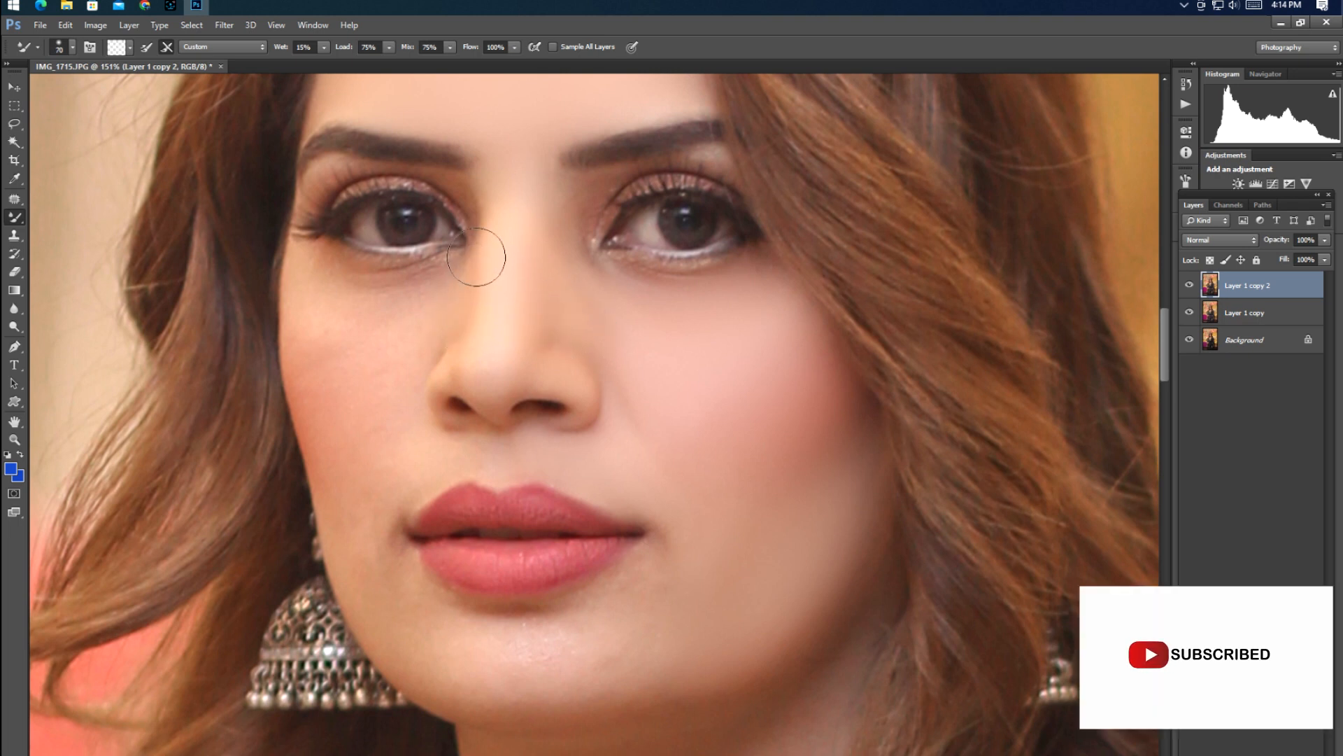
# - Smooth the side of the nose and the skin under the image-left eye with a brush of about 50 to 60 px
pyautogui.press('[')
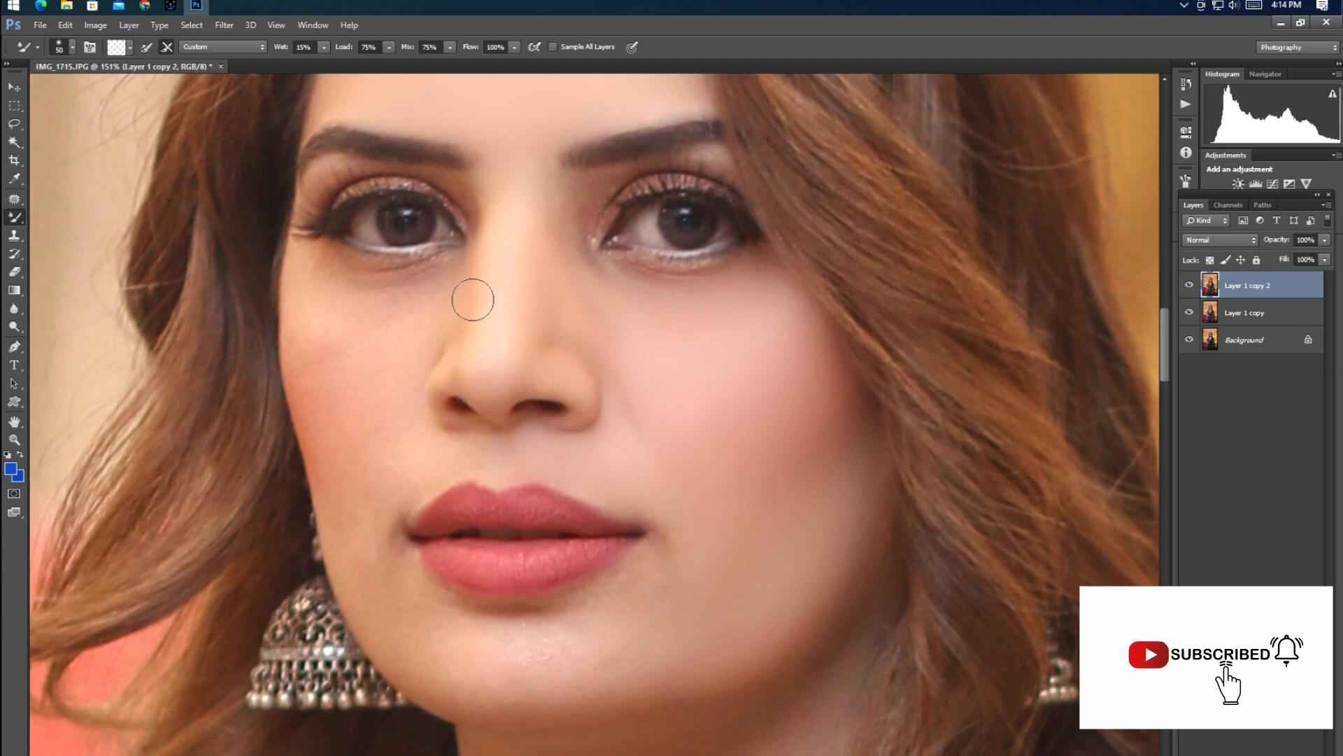
pyautogui.press(']')
pyautogui.press(']')
pyautogui.press(']')
pyautogui.press(']')
pyautogui.press('[')
pyautogui.press('[')
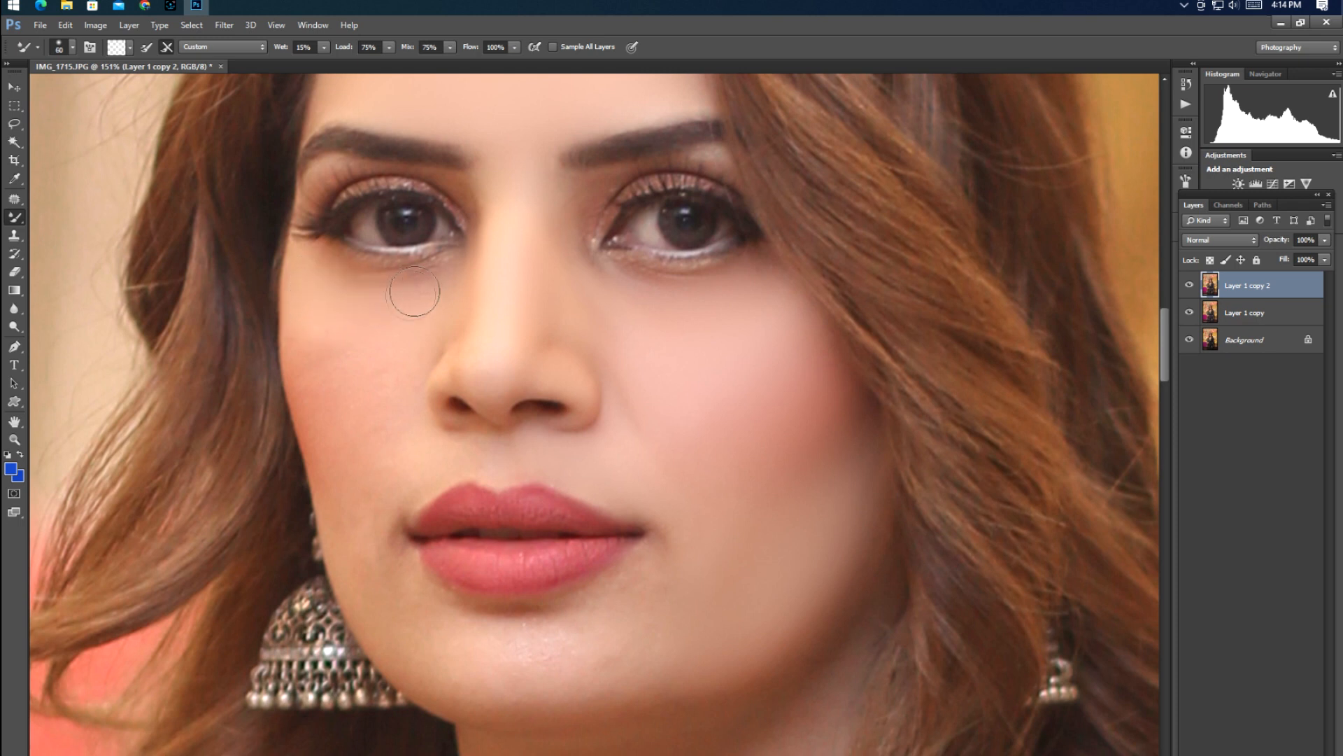
# - Smooth the image-left cheek with enlarged Mixer Brush strokes
pyautogui.press(']')
pyautogui.press(']')
pyautogui.press(']')
pyautogui.moveTo(381, 377)
pyautogui.mouseDown()
pyautogui.moveTo(390, 360)
pyautogui.moveTo(351, 396)
pyautogui.moveTo(339, 384)
pyautogui.moveTo(332, 441)
pyautogui.mouseUp()
pyautogui.press('[')
pyautogui.press('[')
pyautogui.press(']')
pyautogui.moveTo(322, 367)
pyautogui.mouseDown()
pyautogui.moveTo(320, 346)
pyautogui.moveTo(336, 356)
pyautogui.moveTo(405, 322)
pyautogui.mouseUp()
# - Smooth the chin and the skin around the image-left mouth corner with the Mixer Brush at about 100 px
pyautogui.press('[')
pyautogui.press('[')
pyautogui.press(']')
pyautogui.press(']')
pyautogui.press('[')
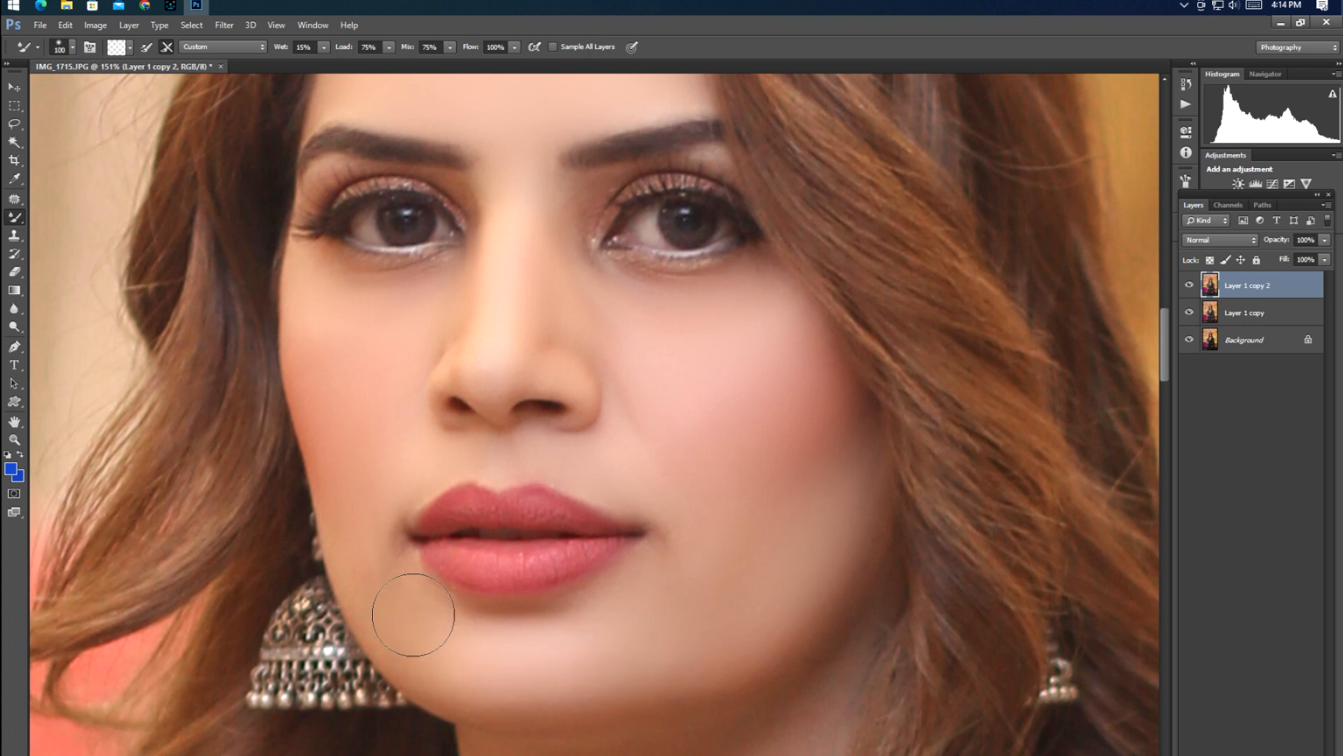
pyautogui.press(']')
pyautogui.press('[')
# - Smooth the neck and the shadow beneath the chin with the Mixer Brush, varying its size between about 90 and 200 px
pyautogui.moveTo(745, 678); pyautogui.dragTo(712, 441)
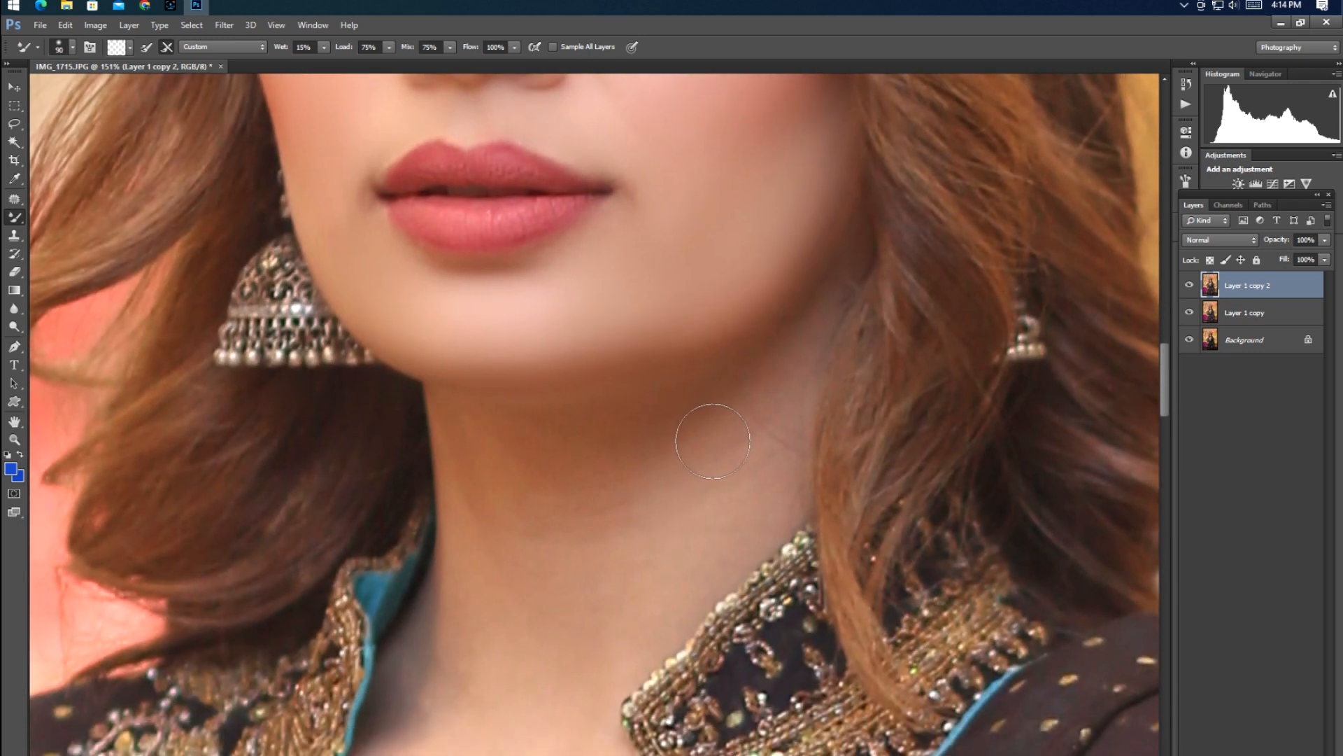
pyautogui.press(']')
pyautogui.press(']')
pyautogui.press(']')
pyautogui.press(']')
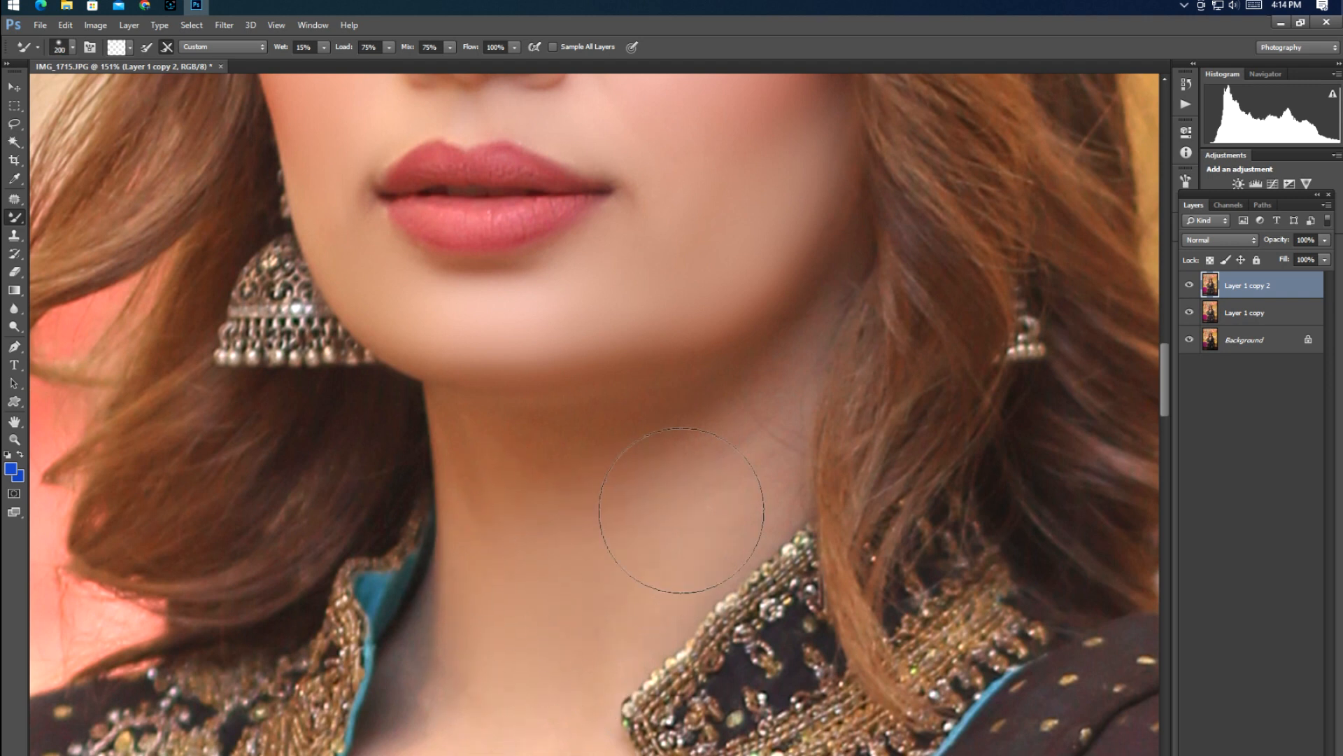
pyautogui.press('[')
pyautogui.press('[')
pyautogui.press('[')
pyautogui.press('[')
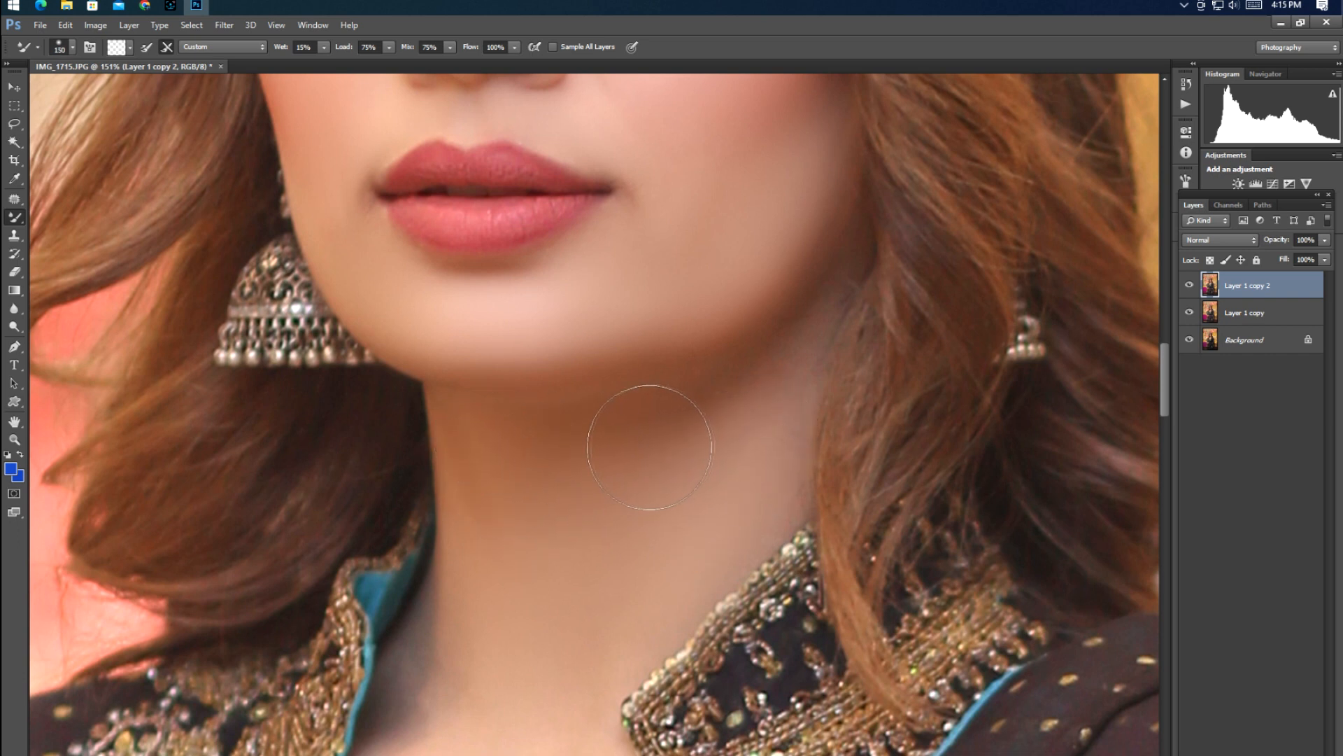
pyautogui.press('[')
pyautogui.press('[')
pyautogui.press('[')
pyautogui.press(']')
pyautogui.press(']')
# - Smooth the lower neck and the chest skin inside the neckline, using brush sizes between about 90 and 150 px
pyautogui.moveTo(620, 530); pyautogui.dragTo(677, 207)
pyautogui.moveTo(656, 284); pyautogui.dragTo(688, 232)
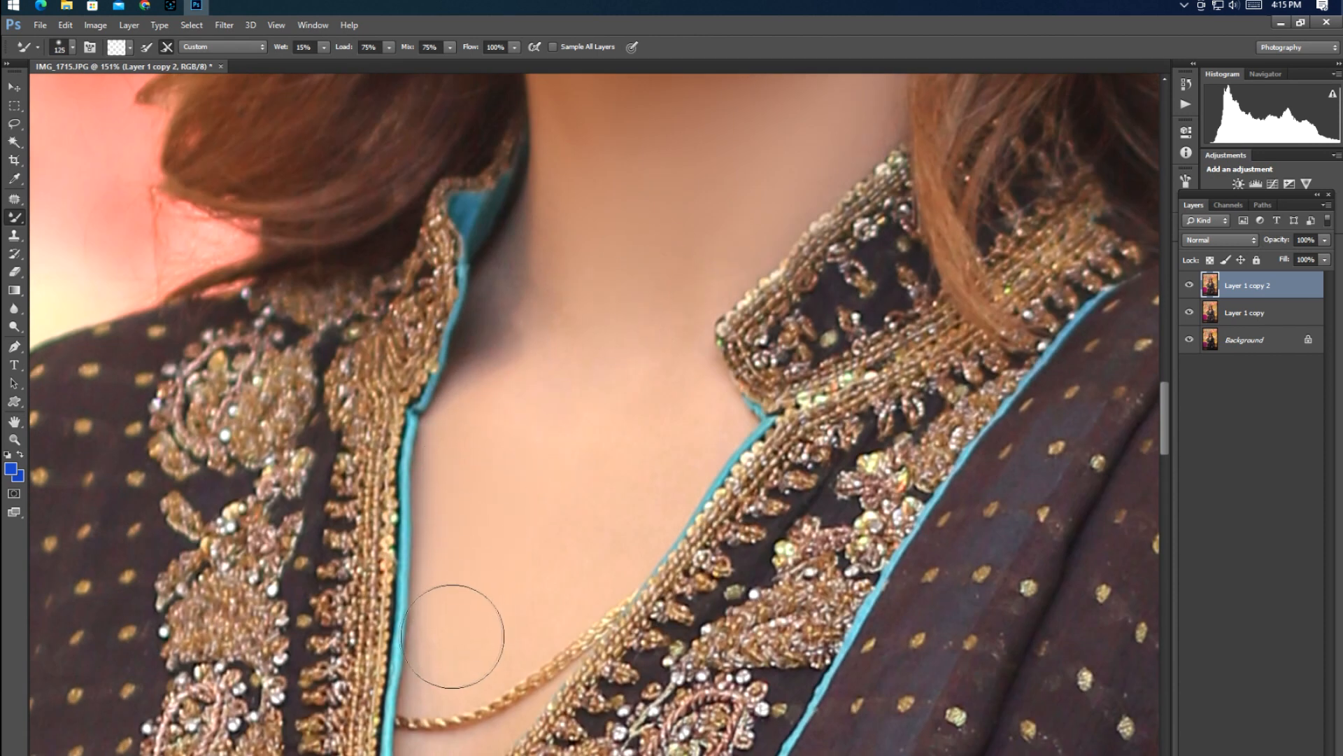
pyautogui.press(']')
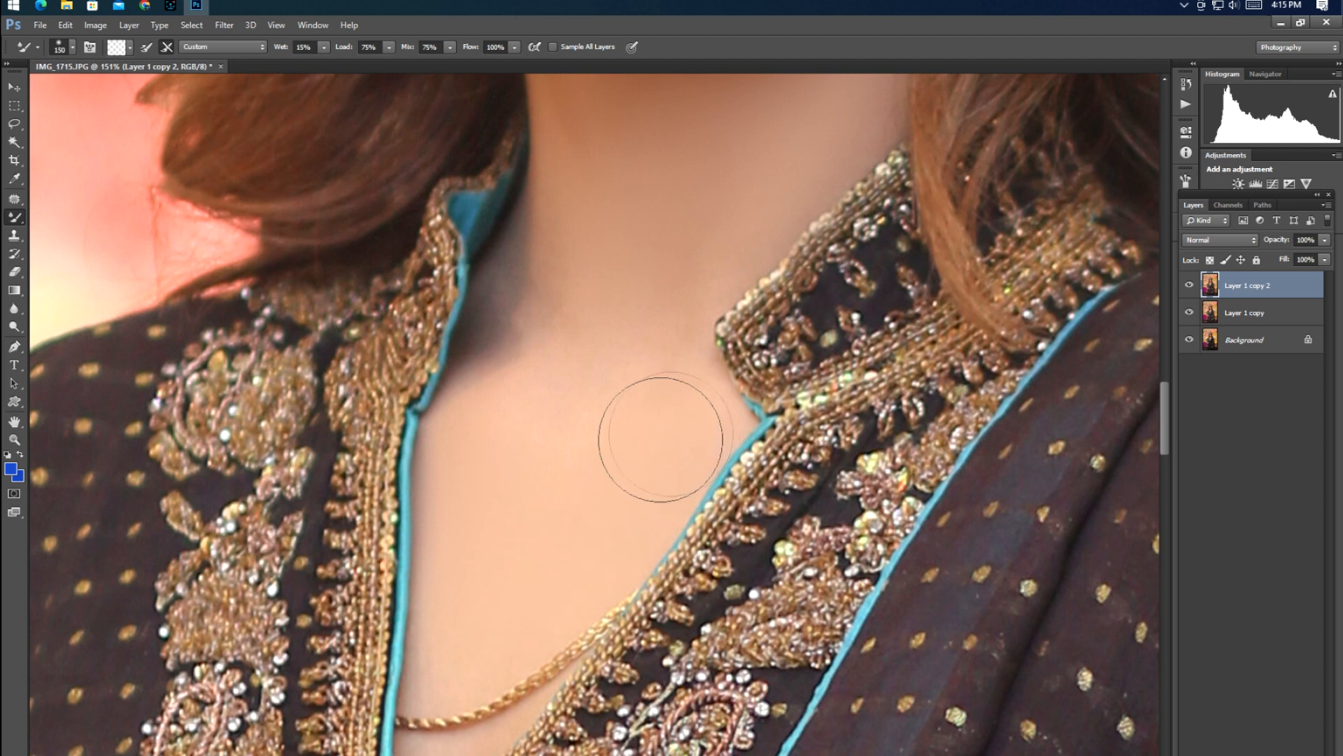
pyautogui.press(']')
pyautogui.press('[')
pyautogui.press('[')
pyautogui.press('[')
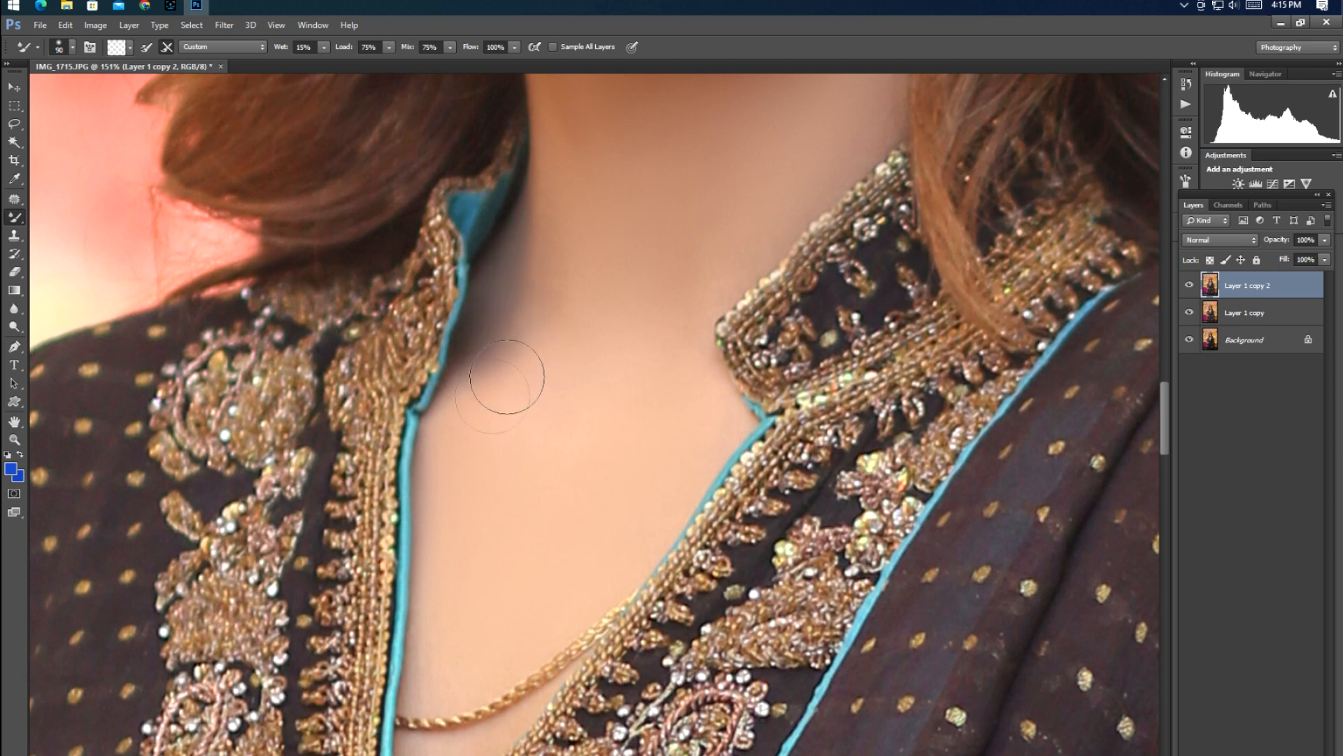
pyautogui.press(']')
pyautogui.press(']')
pyautogui.press('[')
pyautogui.press('[')
pyautogui.press('[')
pyautogui.press(']')
pyautogui.press(']')
pyautogui.press(']')
# - Examine the smoothed chest, neck and chin and the overall look of the portrait
pyautogui.moveTo(665, 292); pyautogui.dragTo(657, 372)
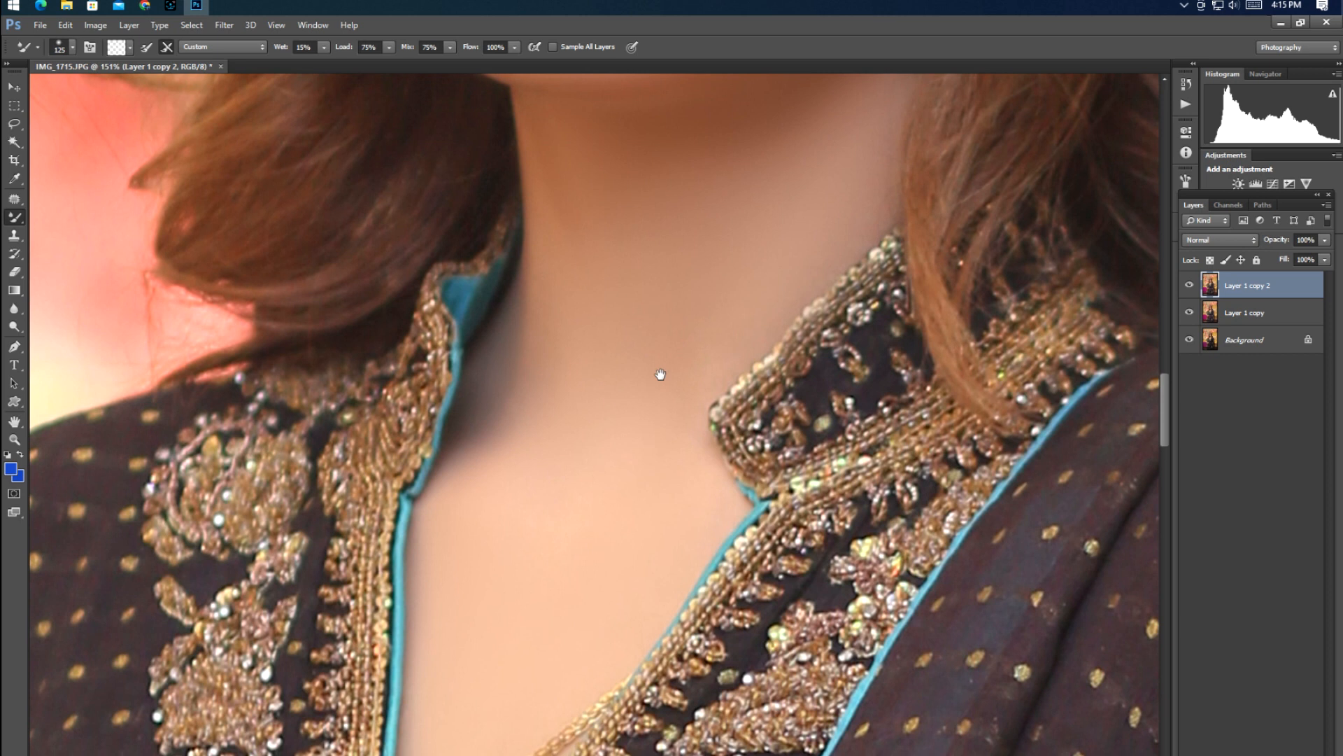
pyautogui.hotkey('alt', 'Tab')
pyautogui.hotkey('alt', 'Tab')
pyautogui.moveTo(640, 416); pyautogui.dragTo(618, 596)
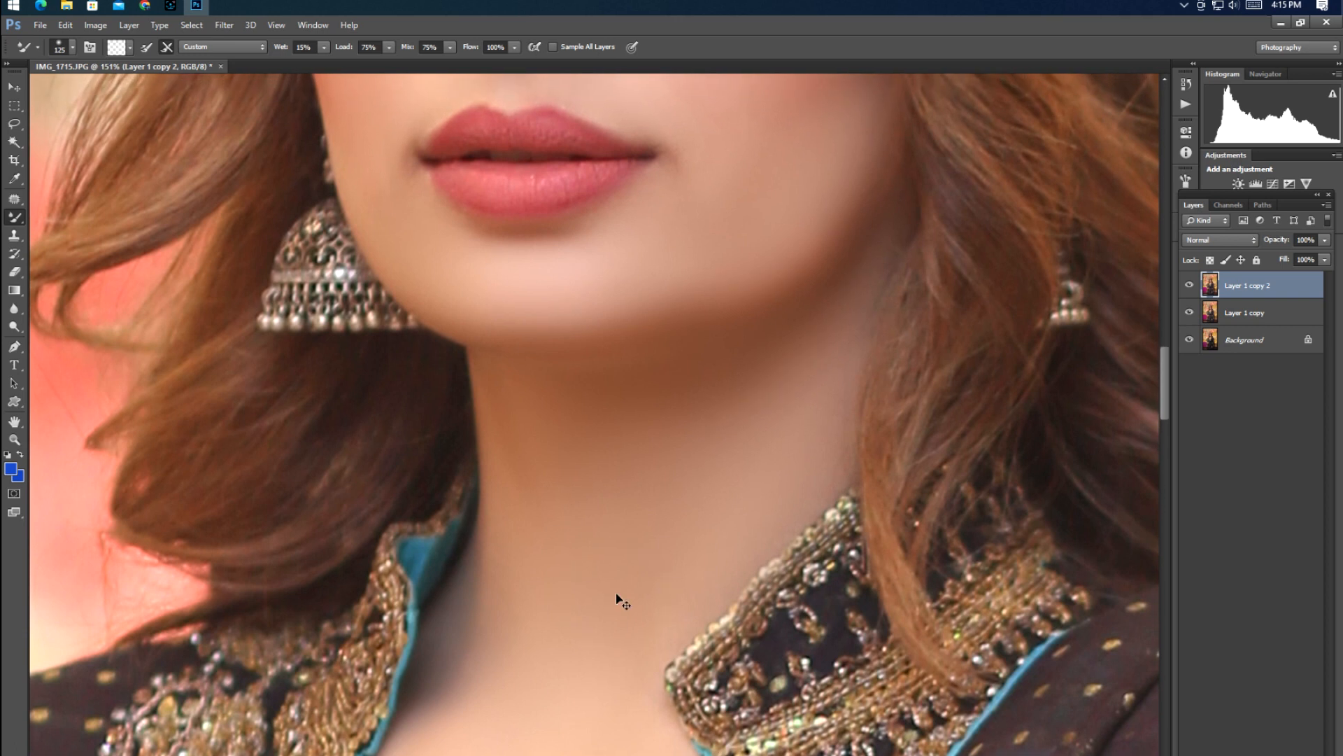
pyautogui.scroll(-3, 621, 601)
pyautogui.scroll(1, 619, 598)
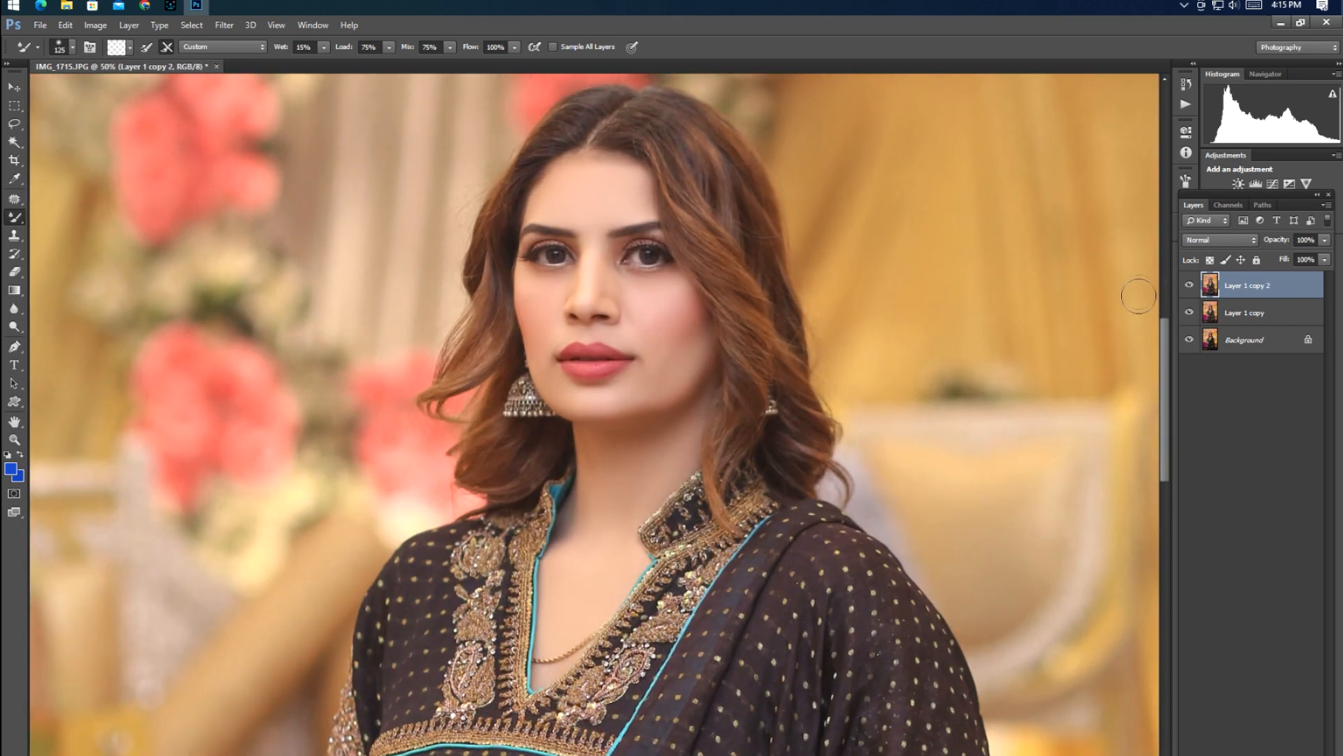
pyautogui.click(144, 5)
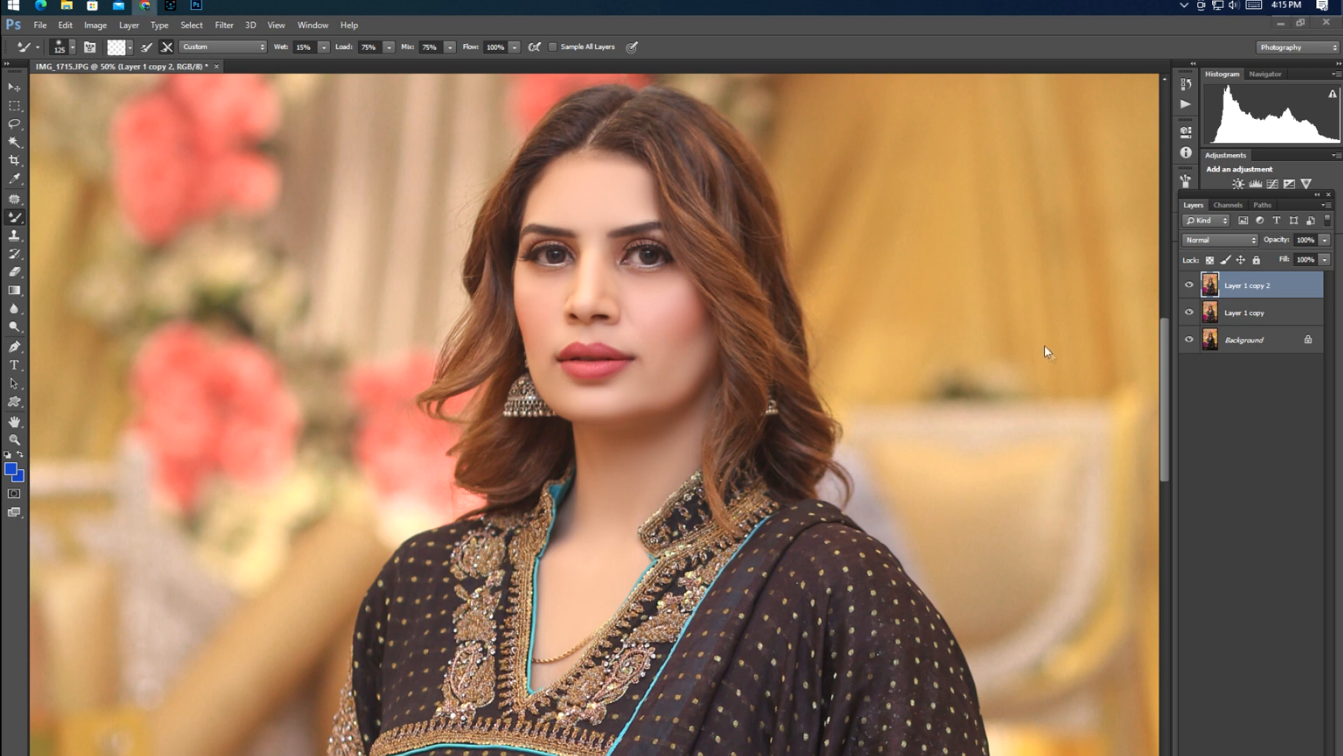
pyautogui.click(920, 23)
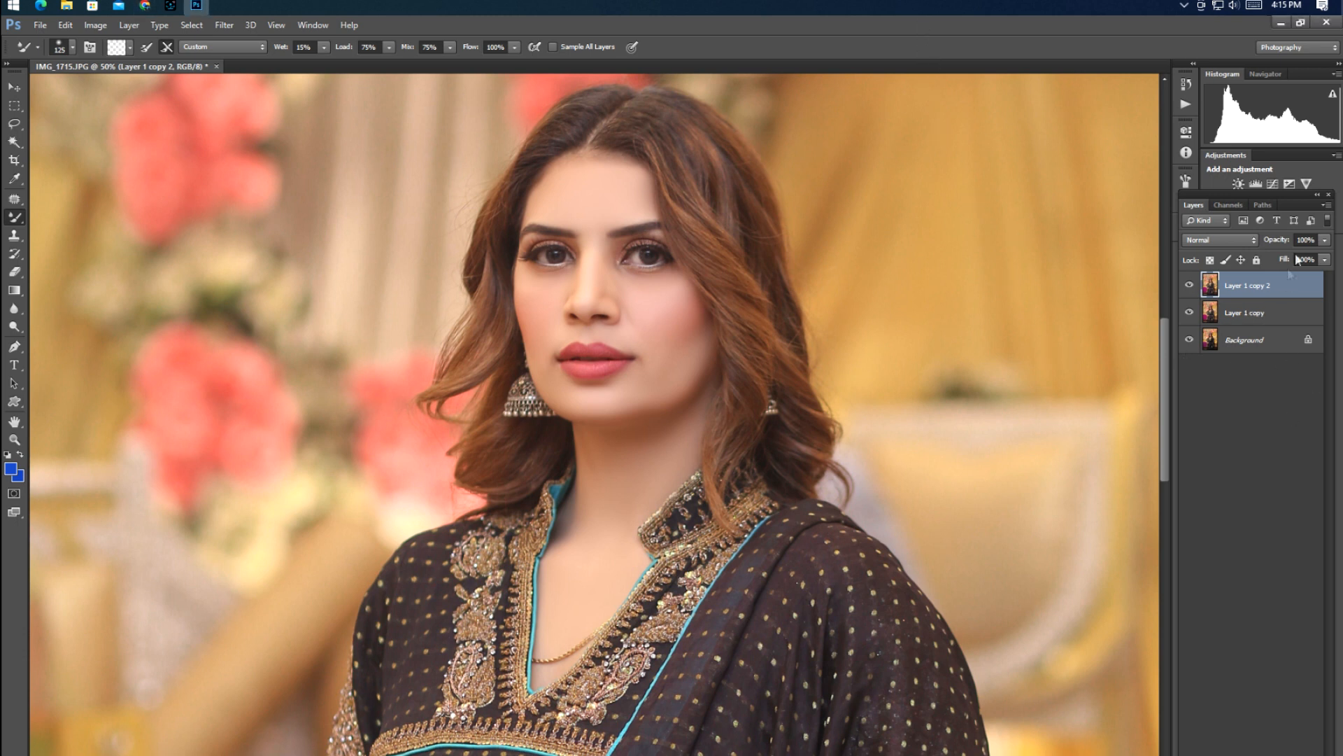
# - Set the smoothed layer's opacity to 70% and merge it into the layer below
pyautogui.write('80')
pyautogui.press('Return')
pyautogui.press('z')
pyautogui.moveTo(641, 308); pyautogui.dragTo(695, 379)
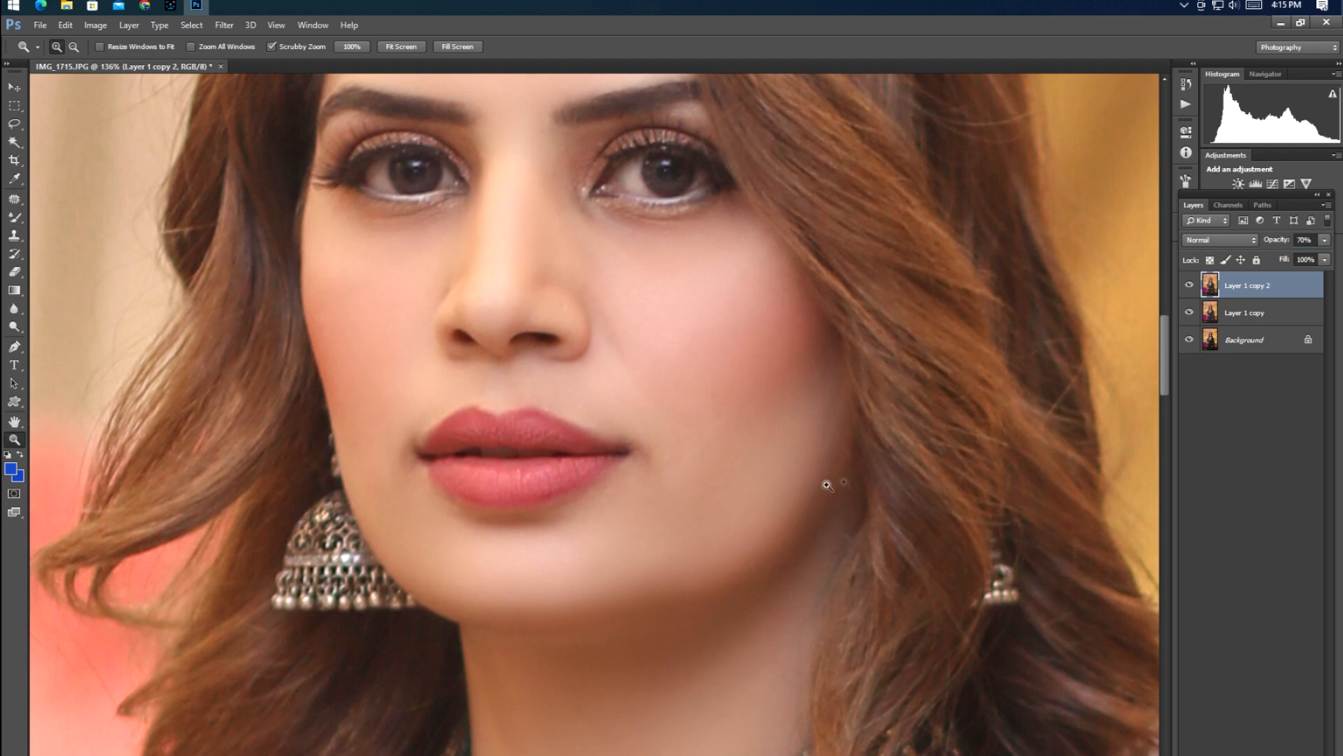
pyautogui.press('Delete')
pyautogui.hotkey('ctrl', '0')
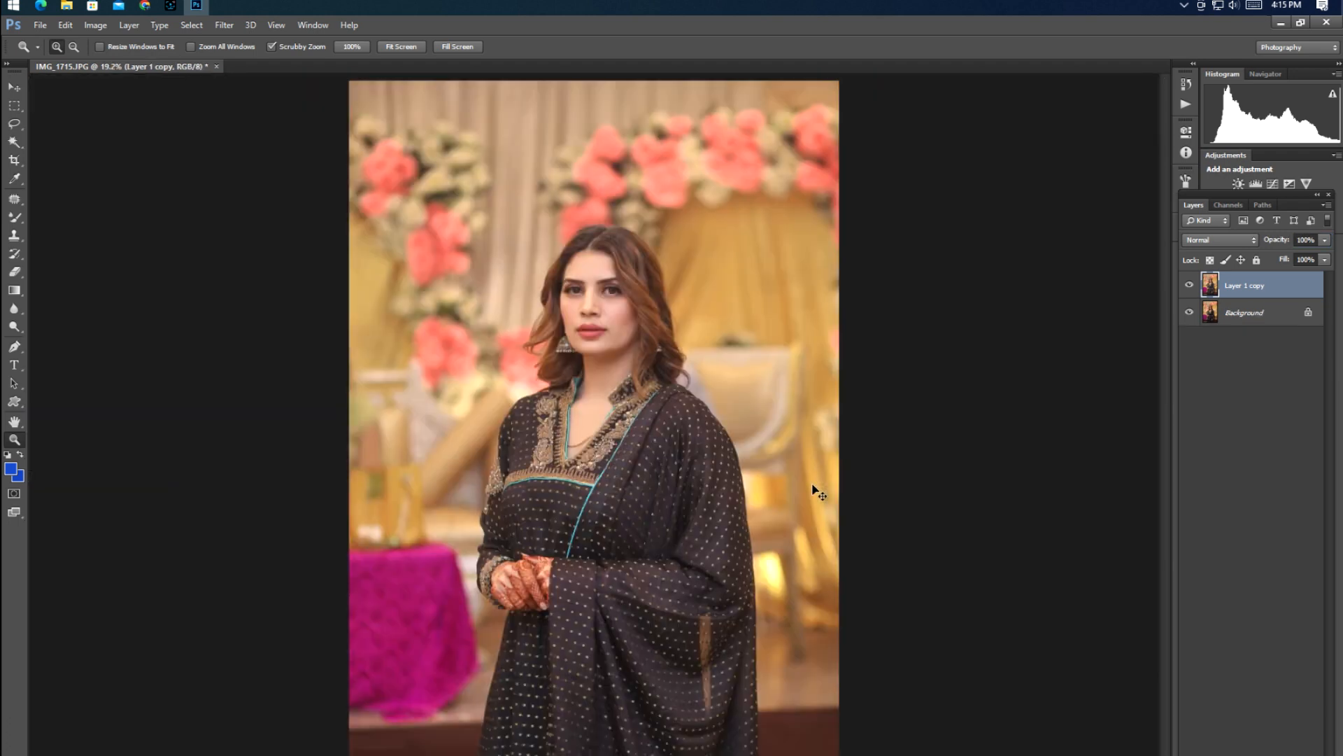
# - Open Curves and adjust the RGB curve with a midtone point at input 123, output 129 and the black point at input 10
pyautogui.hotkey('ctrl', 'm')
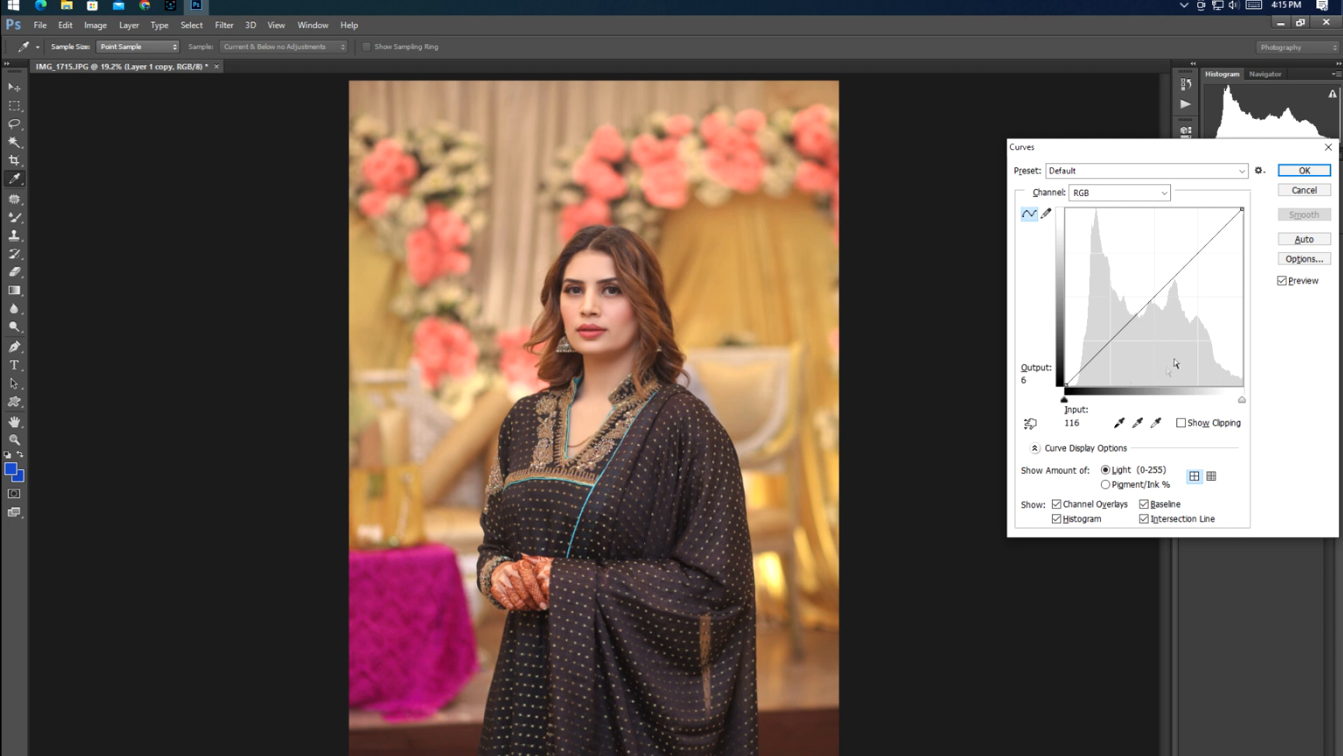
pyautogui.moveTo(1155, 296); pyautogui.dragTo(1151, 296)
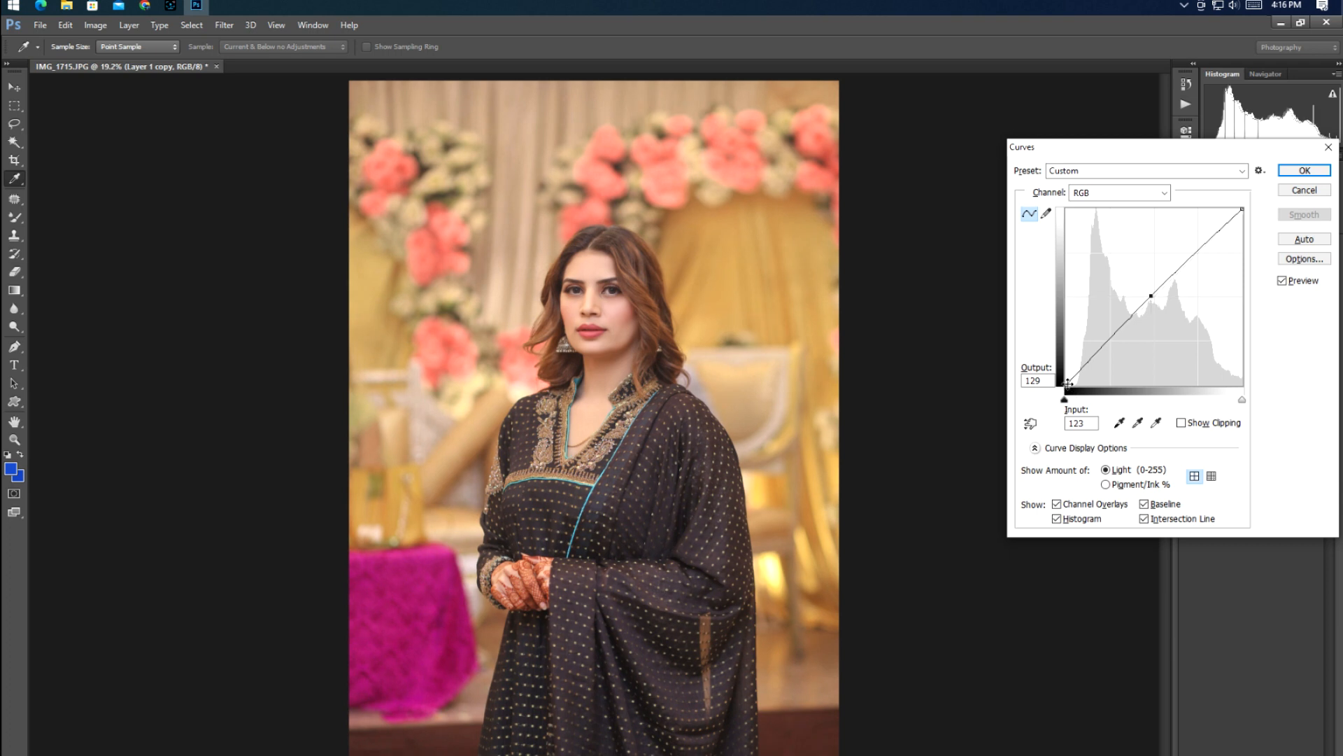
pyautogui.moveTo(1069, 387); pyautogui.dragTo(1075, 402)
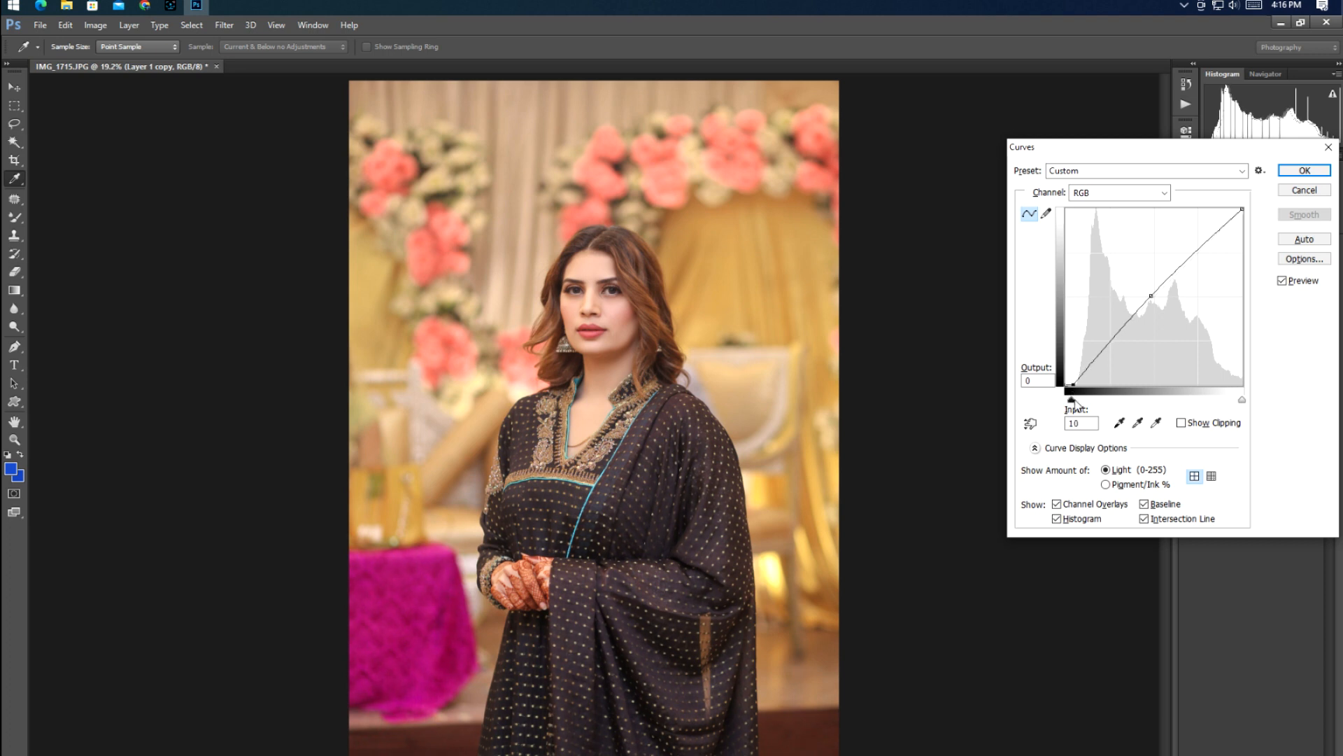
# - Move the black point of the Red channel curve to input 4, output 0
pyautogui.click(1168, 189)
pyautogui.click(1084, 229)
pyautogui.click(1109, 192)
pyautogui.click(1108, 219)
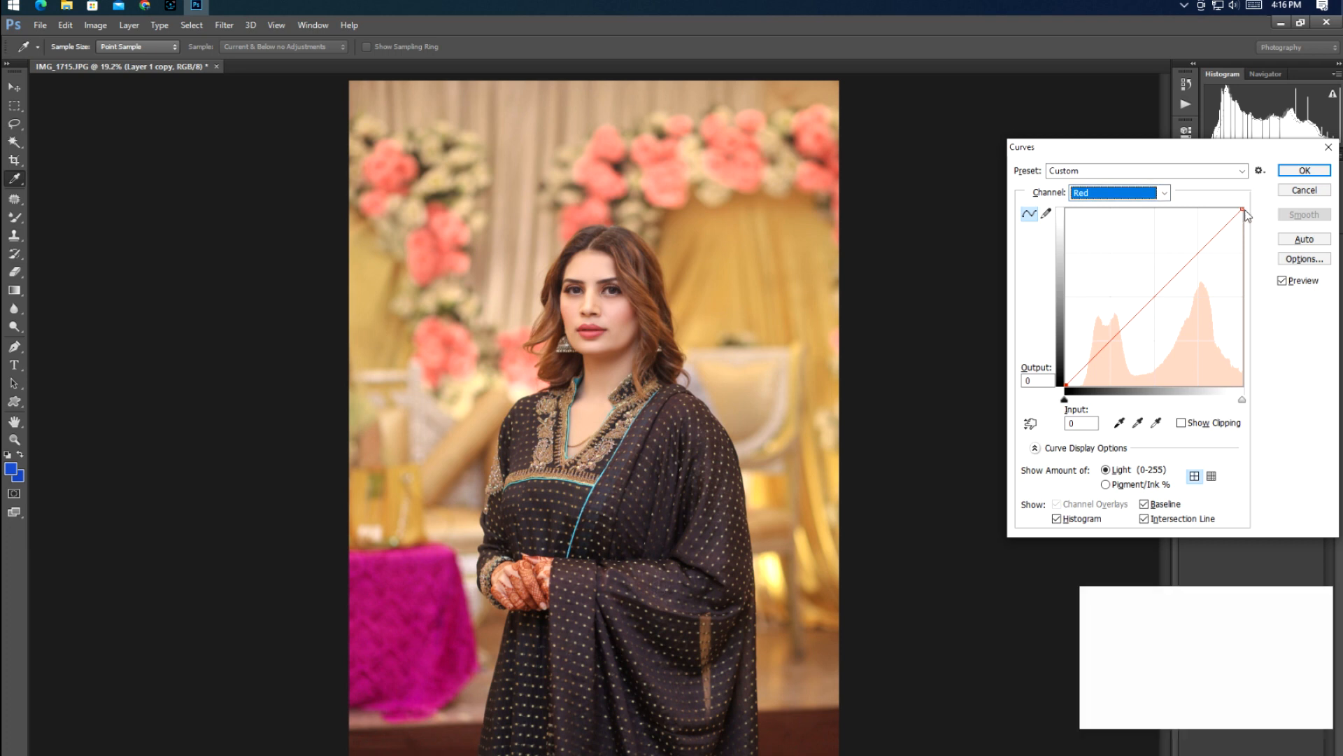
pyautogui.moveTo(1243, 209); pyautogui.dragTo(1244, 209)
pyautogui.moveTo(1069, 385); pyautogui.dragTo(1069, 390)
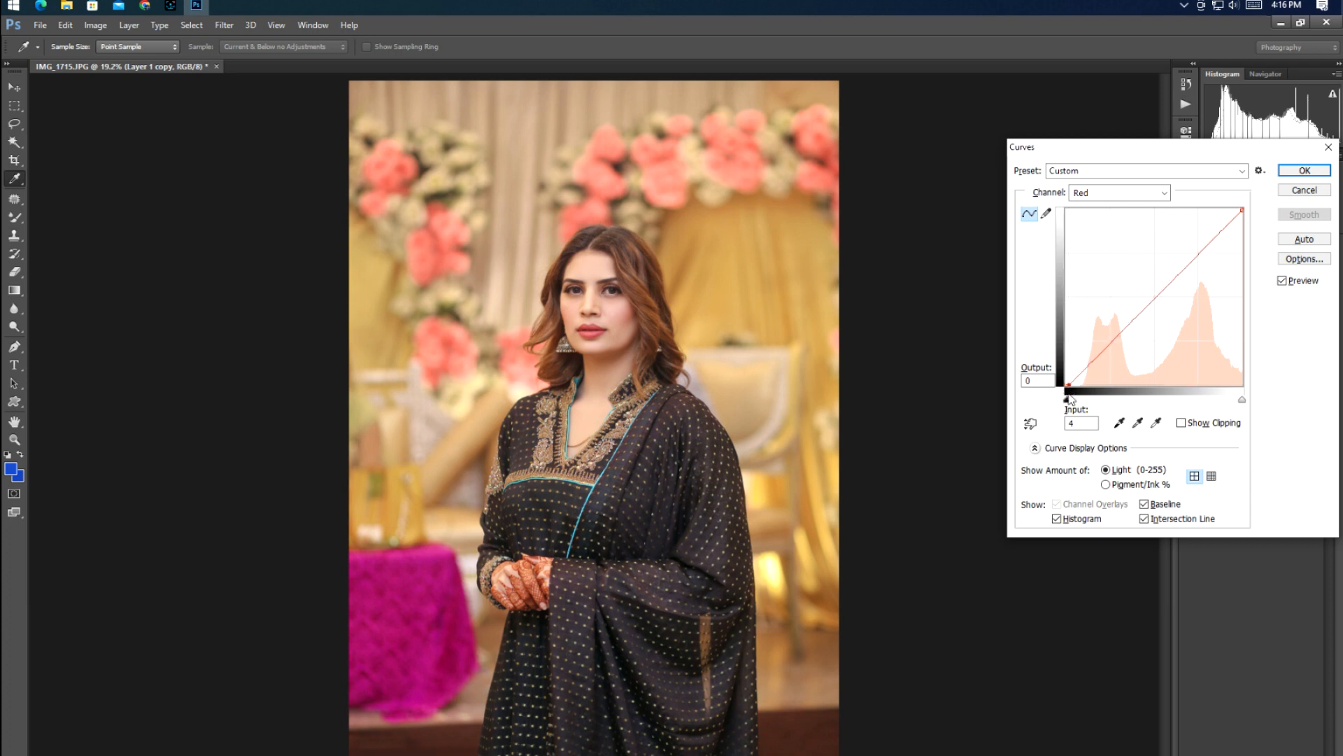
# - Raise the Blue channel curve's black point to output 2 at input 0 and apply the Curves adjustment
pyautogui.click(1104, 199)
pyautogui.click(1103, 240)
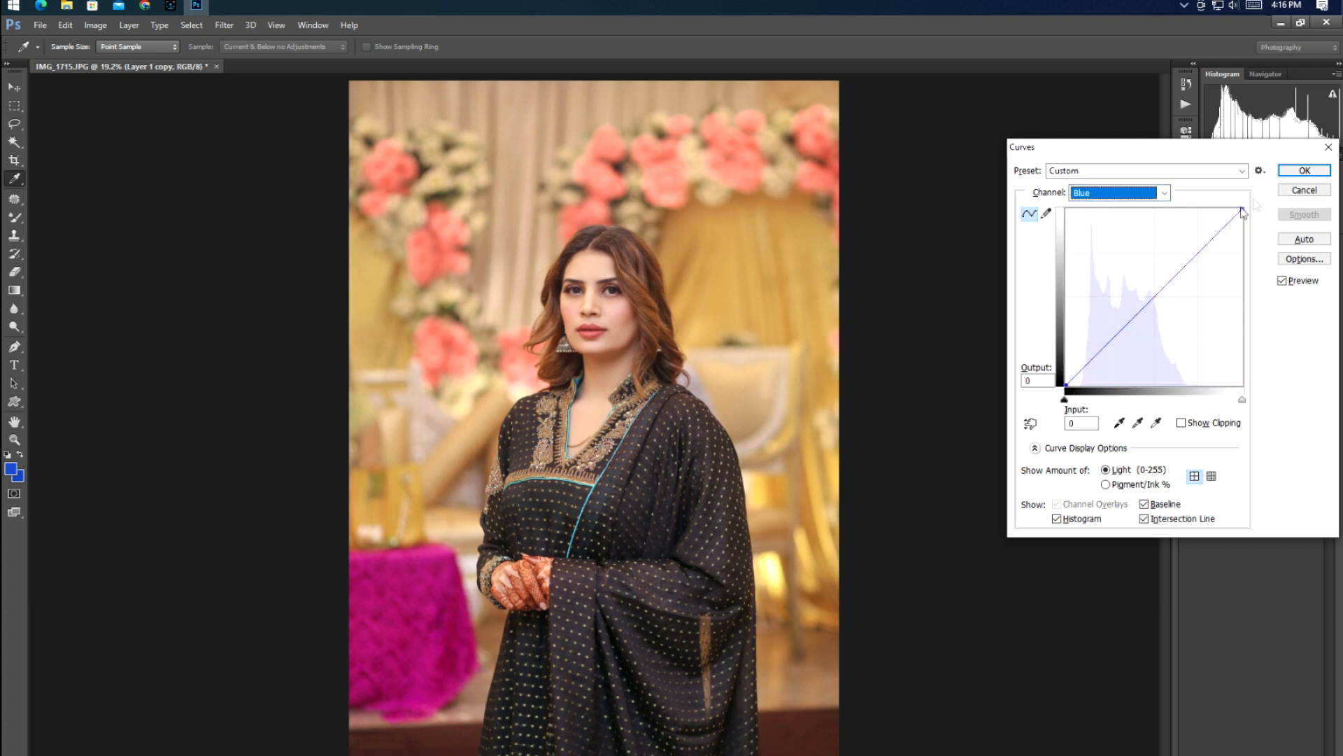
pyautogui.click(1245, 210)
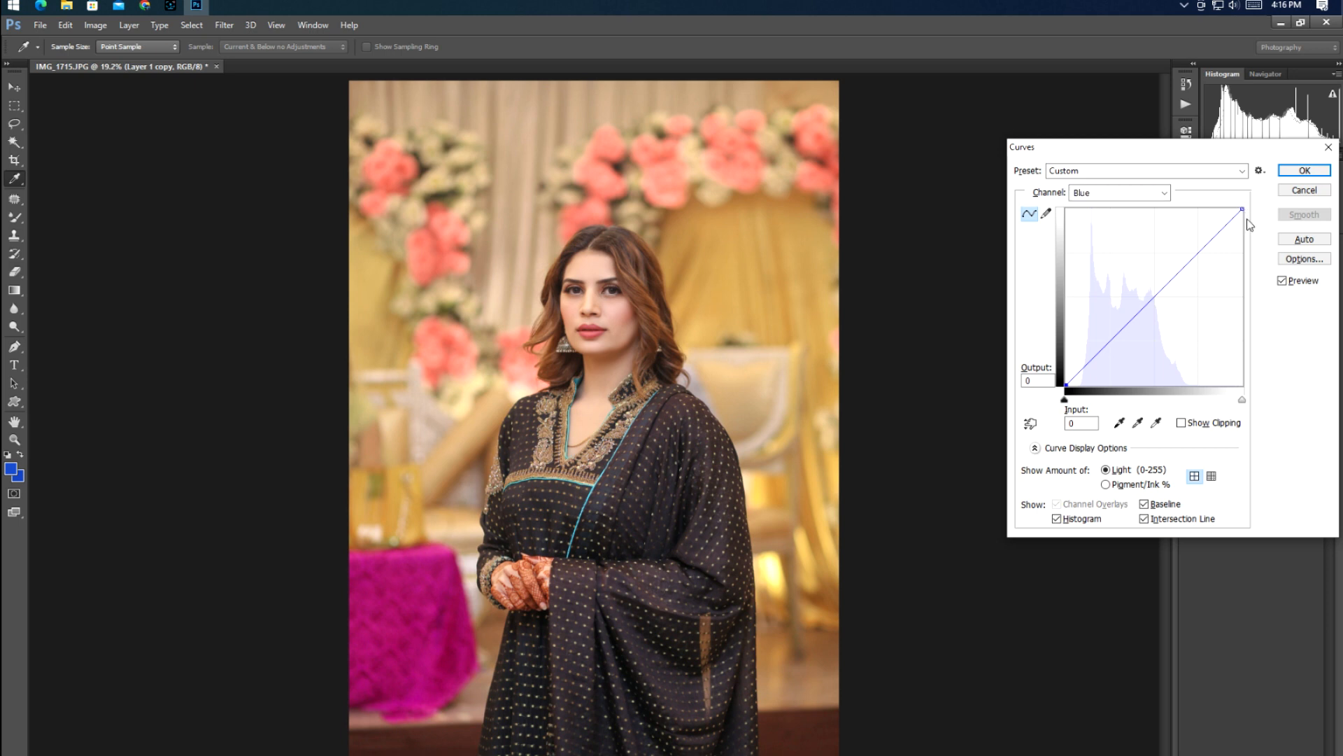
pyautogui.moveTo(1242, 209); pyautogui.dragTo(1243, 210)
pyautogui.moveTo(1067, 384); pyautogui.dragTo(1057, 384)
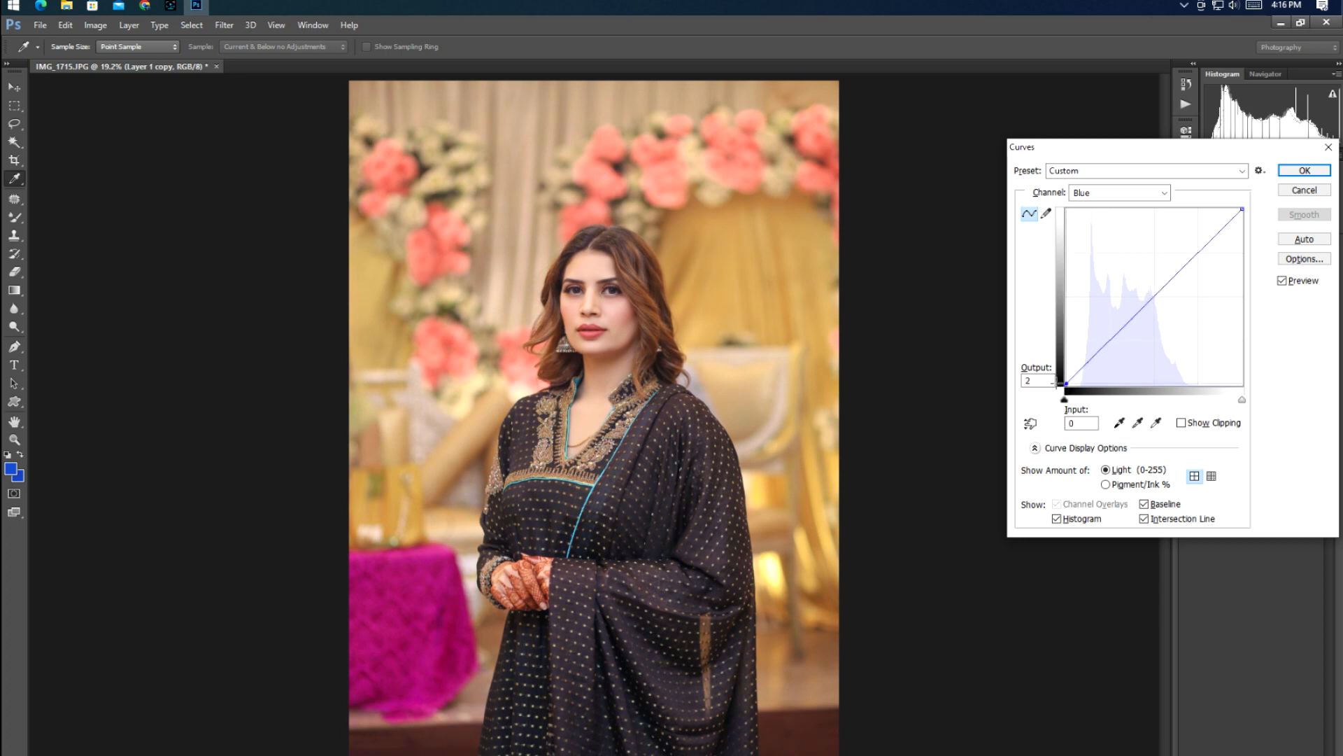
pyautogui.click(1305, 172)
pyautogui.press('z')
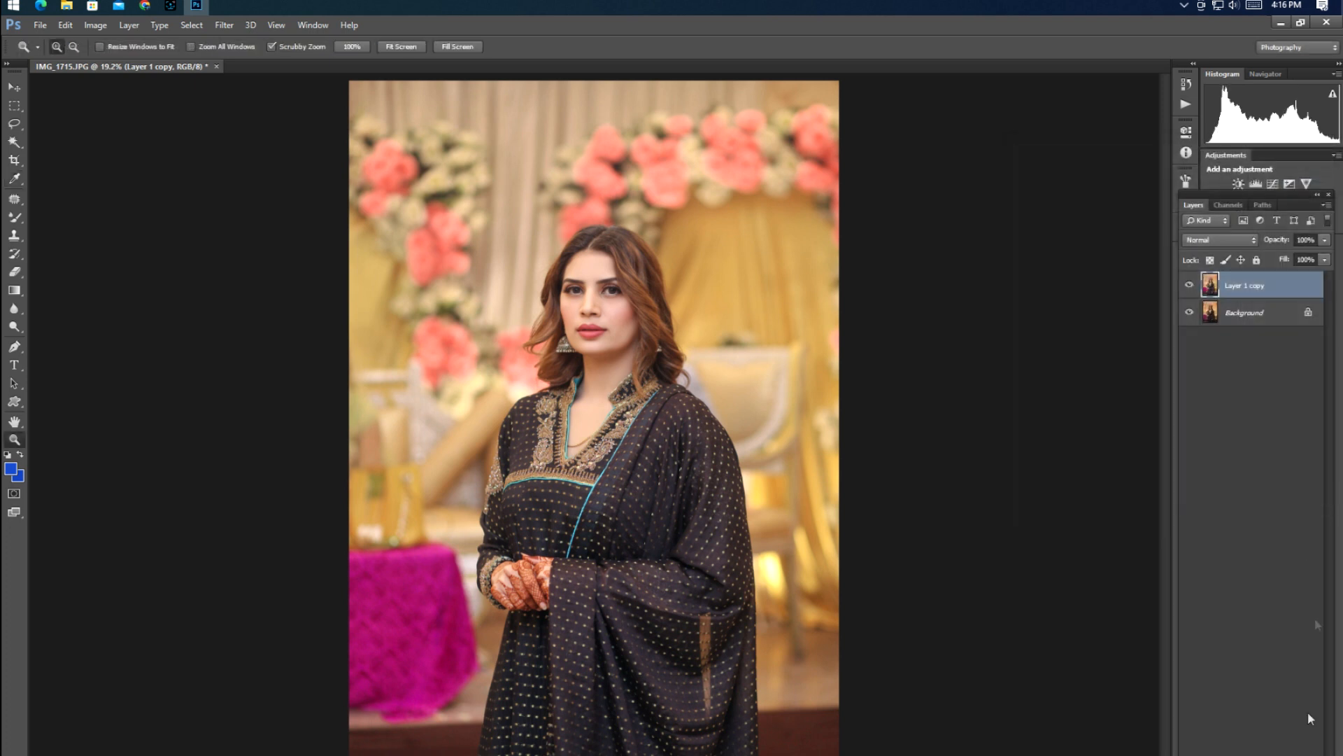
# - Add a Color Lookup adjustment layer and go through its 3D LUT presets to FoggyNight.3DL
pyautogui.click(1258, 754)
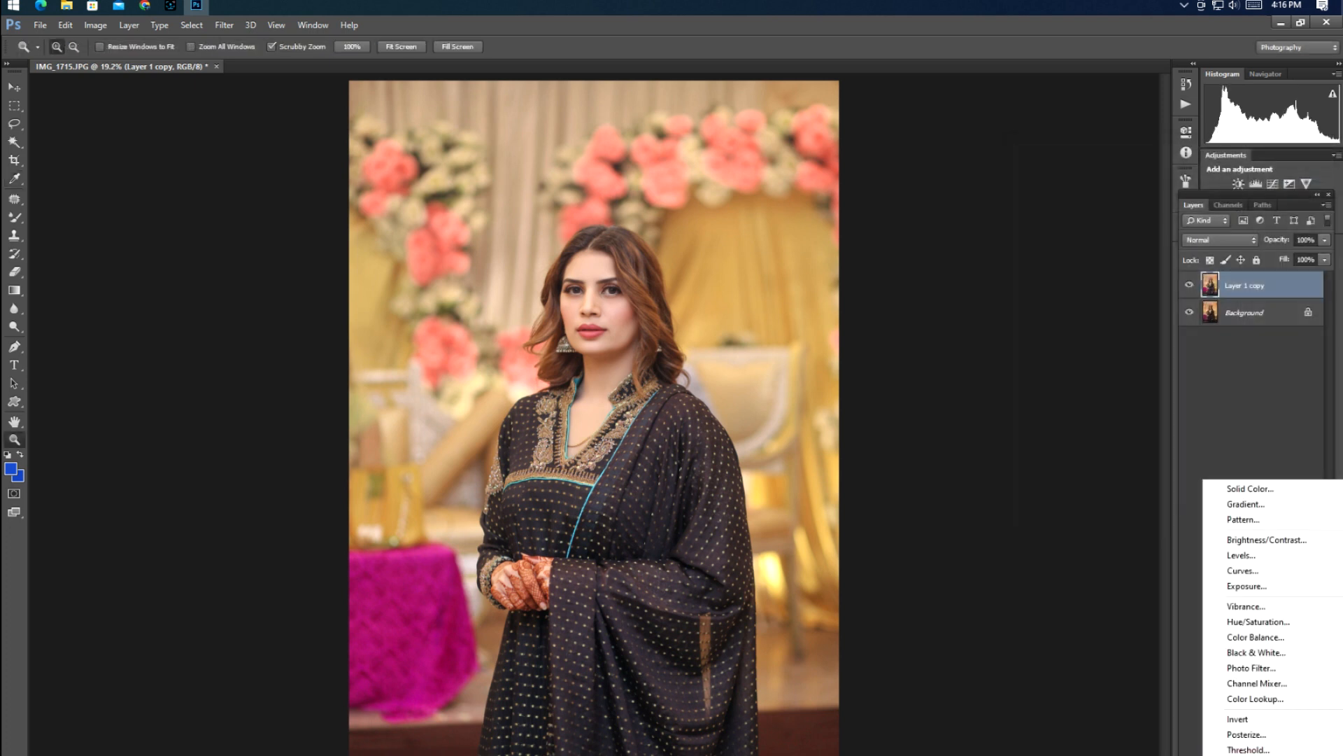
pyautogui.click(1256, 698)
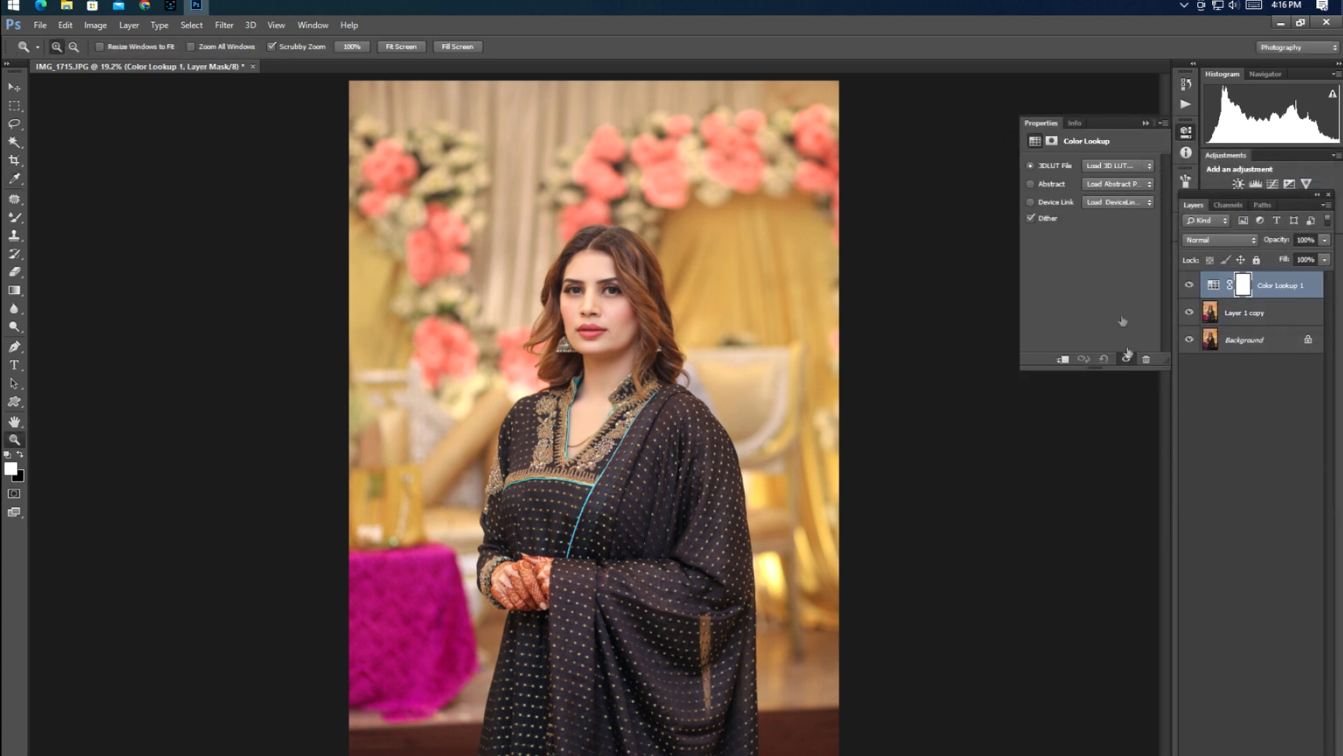
pyautogui.click(1125, 165)
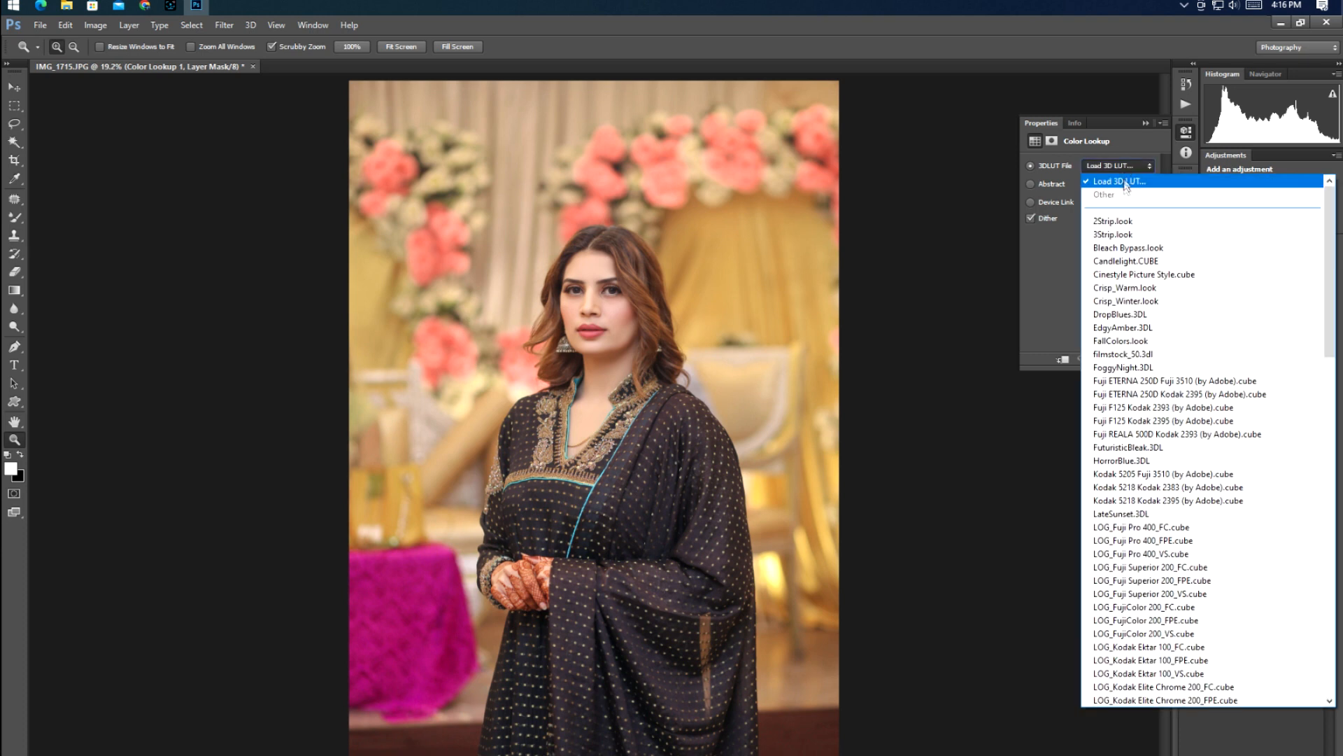
pyautogui.click(1127, 233)
pyautogui.press('Down')
pyautogui.press('Down')
pyautogui.press('Down')
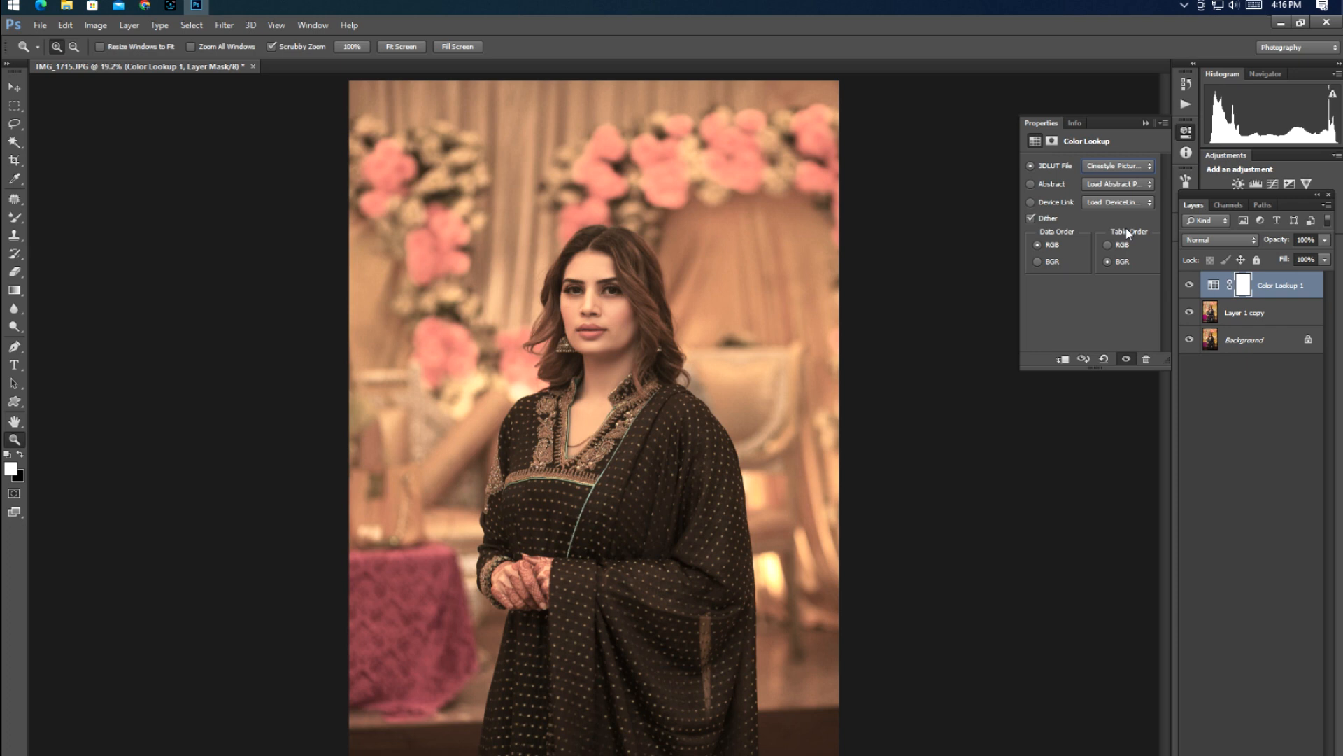
pyautogui.press('Down')
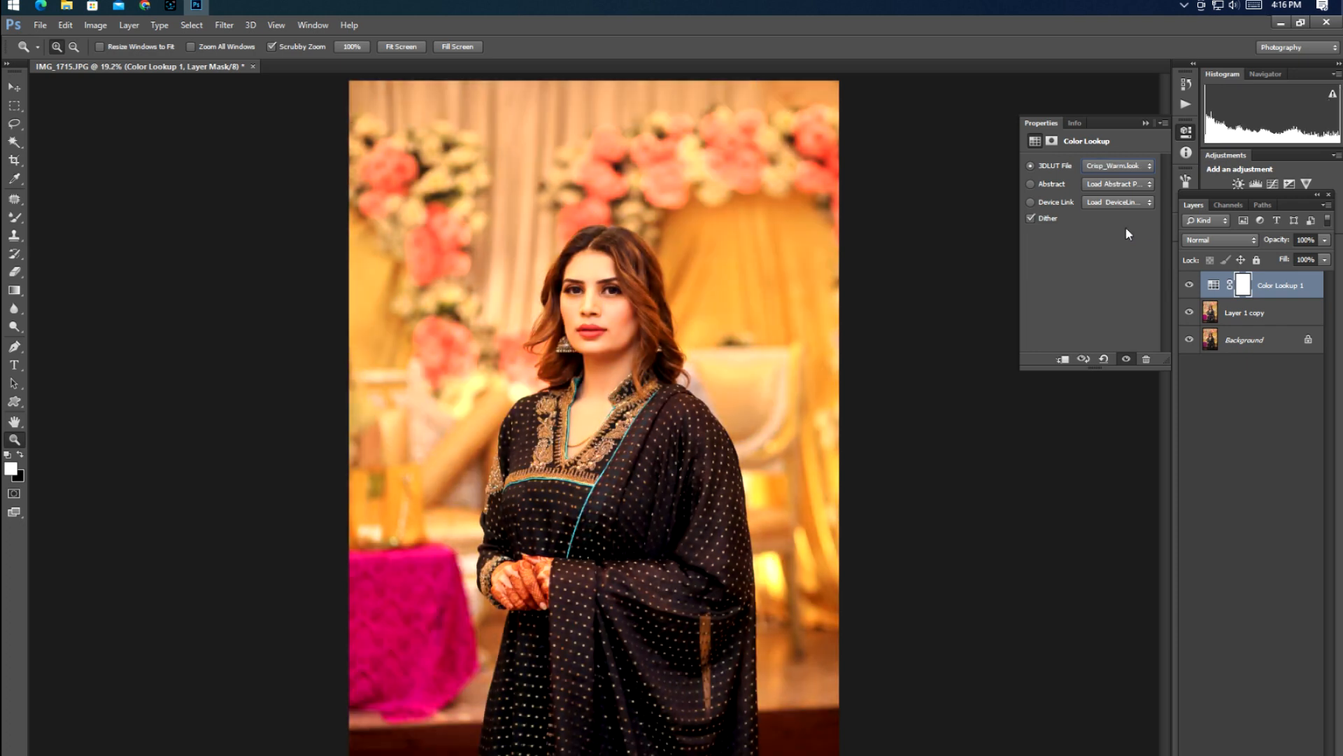
pyautogui.press('Down')
pyautogui.press('Down')
pyautogui.press('Down')
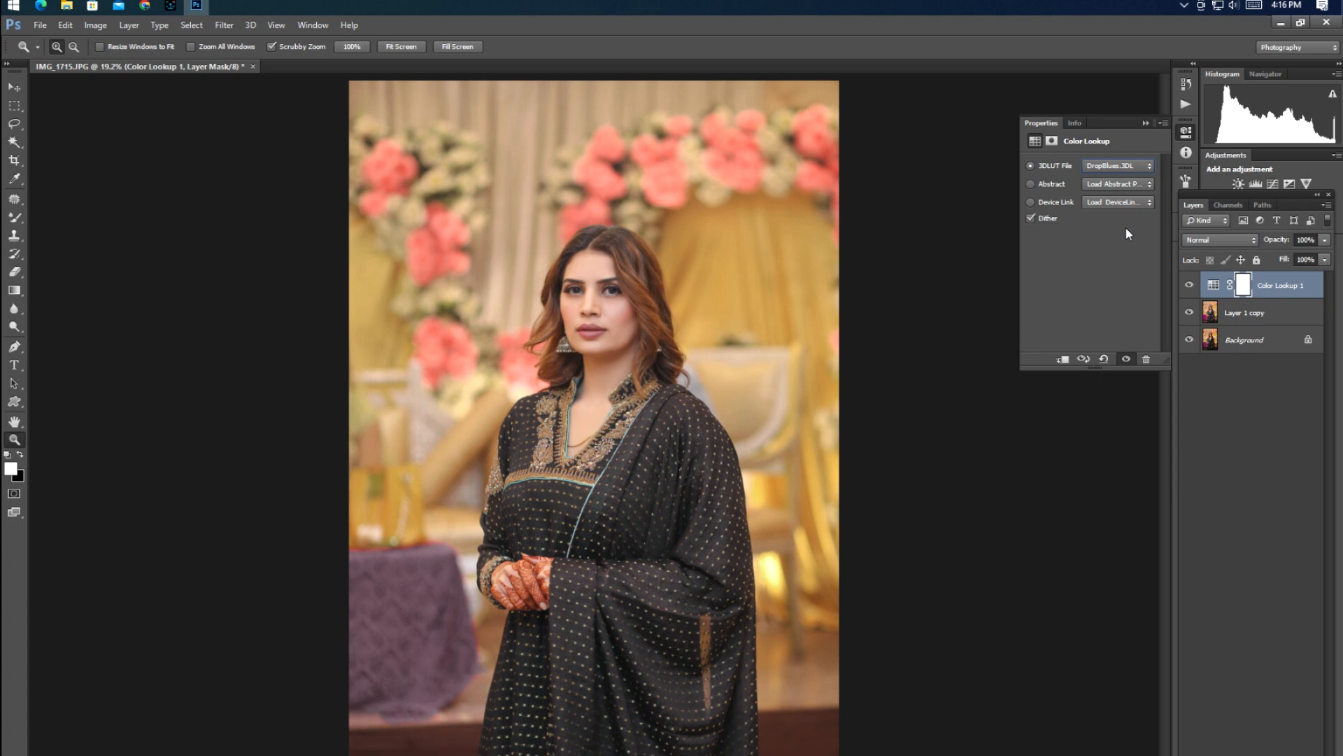
pyautogui.press('Down')
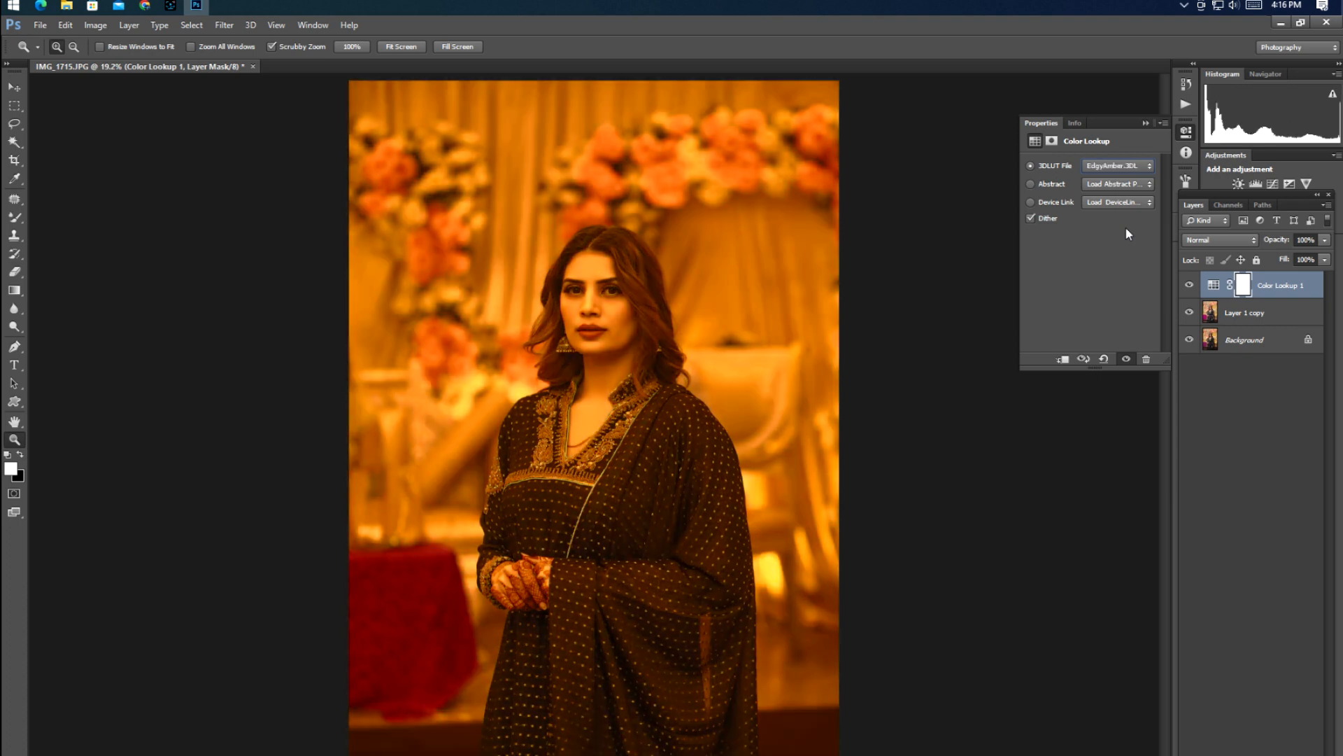
pyautogui.press('Down')
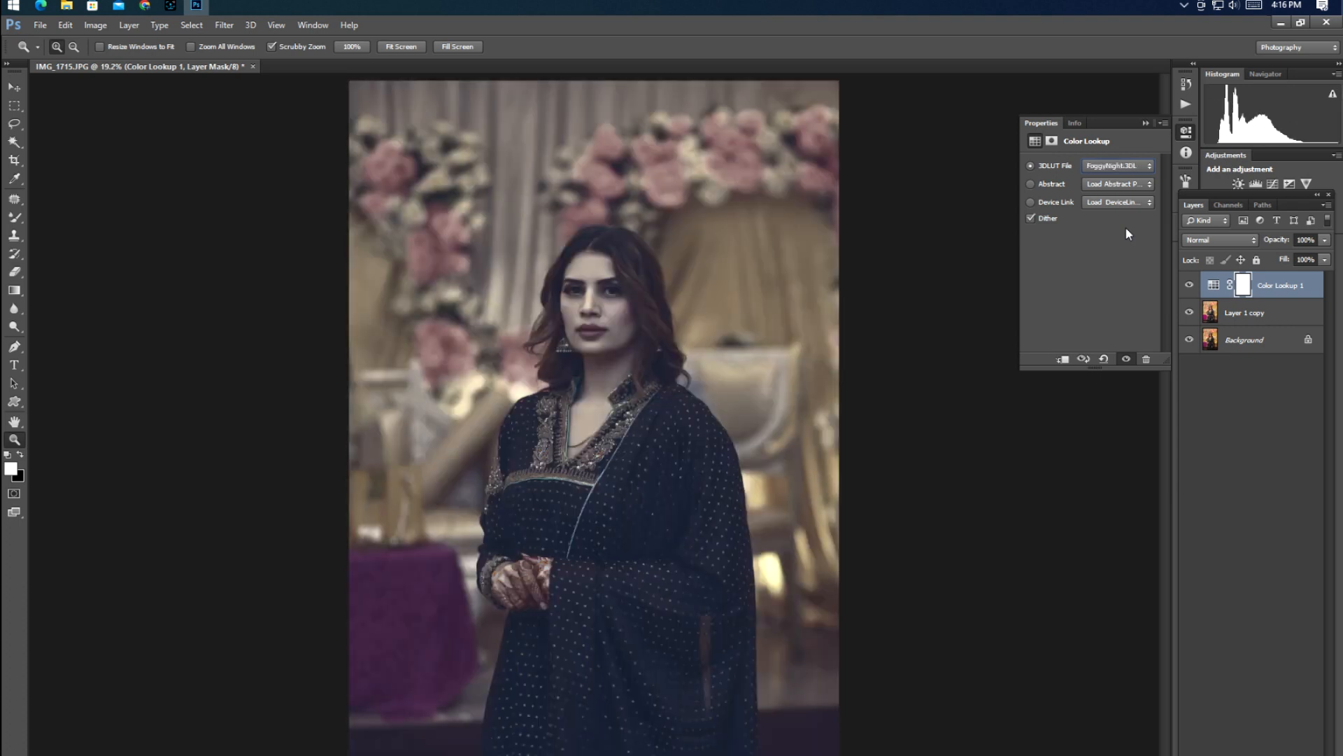
# - Set the FoggyNight Color Lookup layer's opacity to 10%
pyautogui.click(1146, 124)
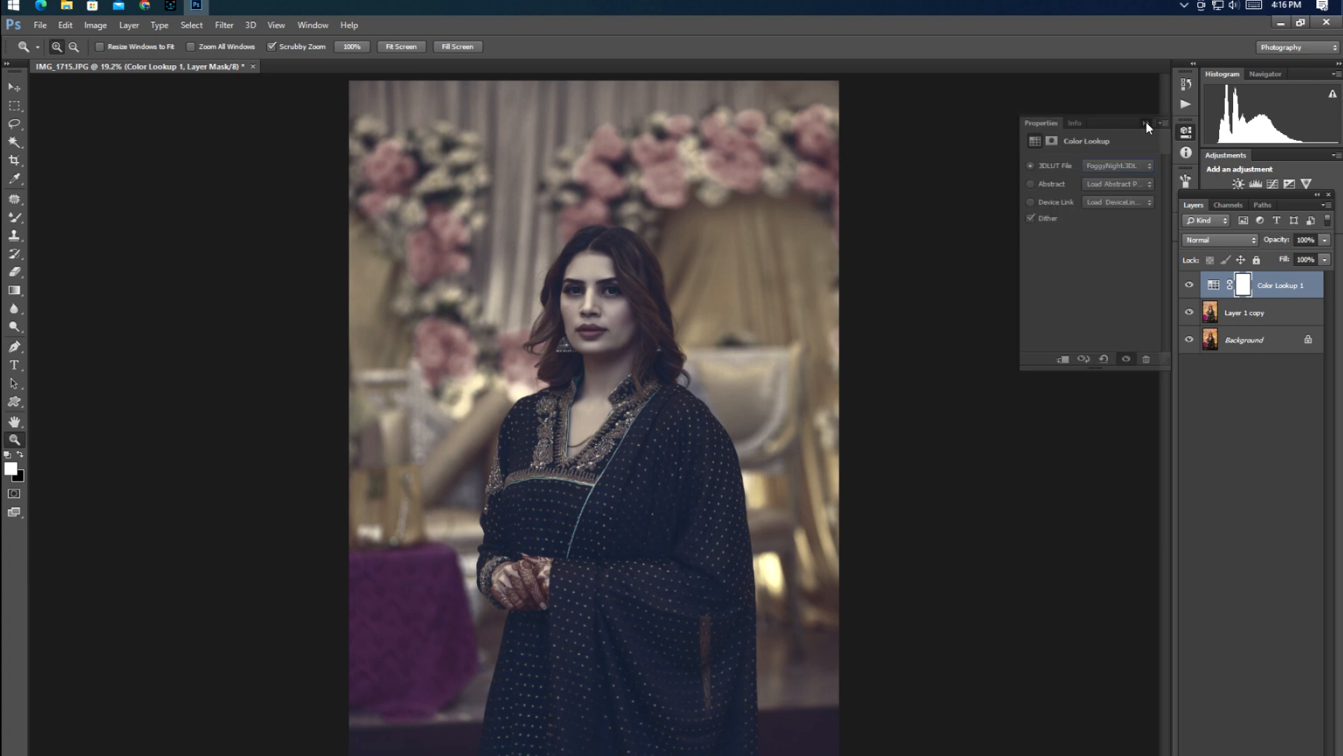
pyautogui.click(1312, 240)
pyautogui.write('10')
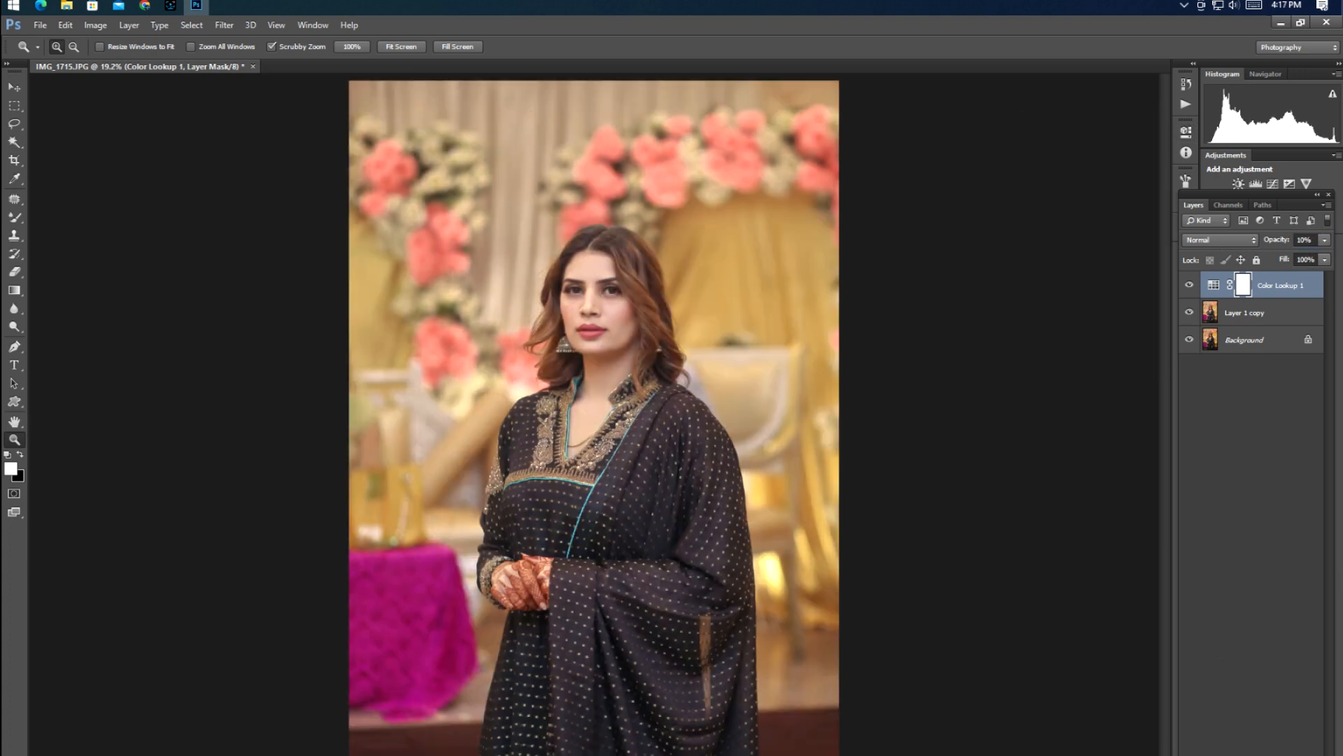
# - Add a second Color Lookup adjustment layer using the Moonlight.3DL preset
pyautogui.click(1253, 752)
pyautogui.click(1271, 708)
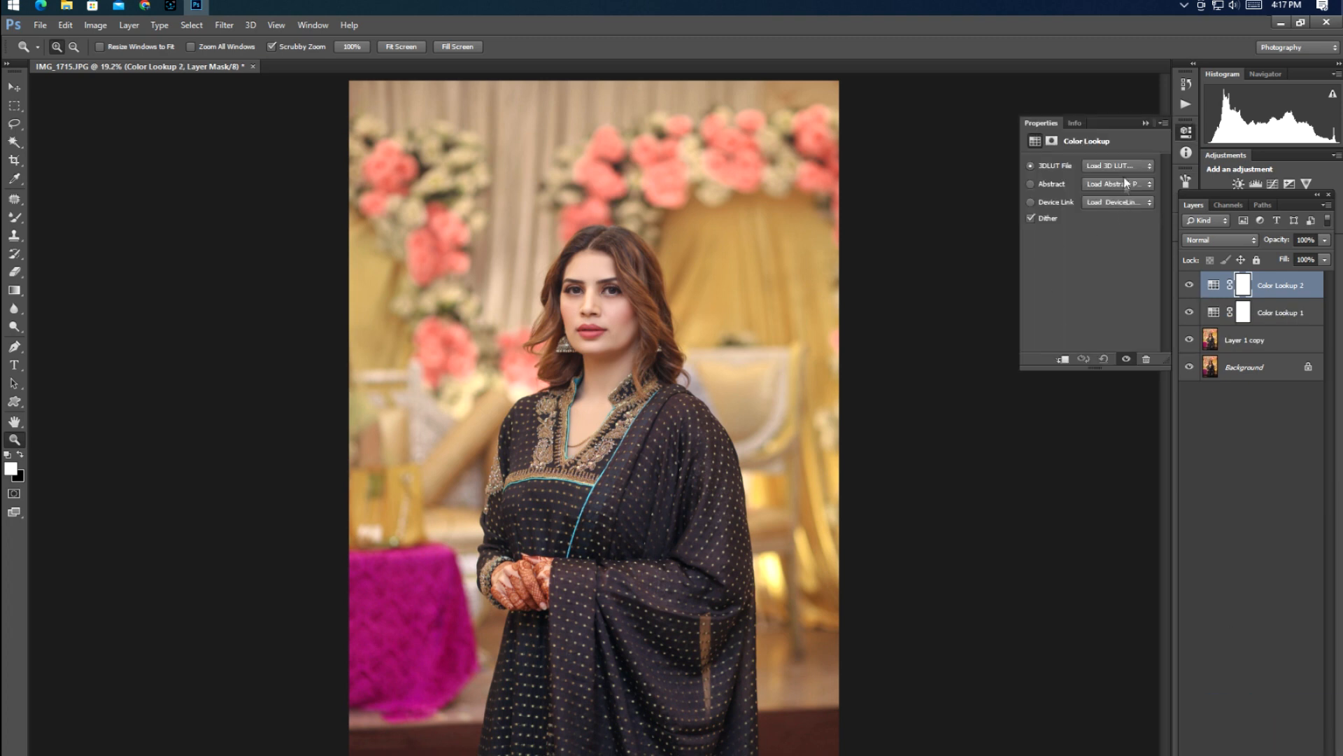
pyautogui.click(1118, 166)
pyautogui.scroll(-10, 1174, 389)
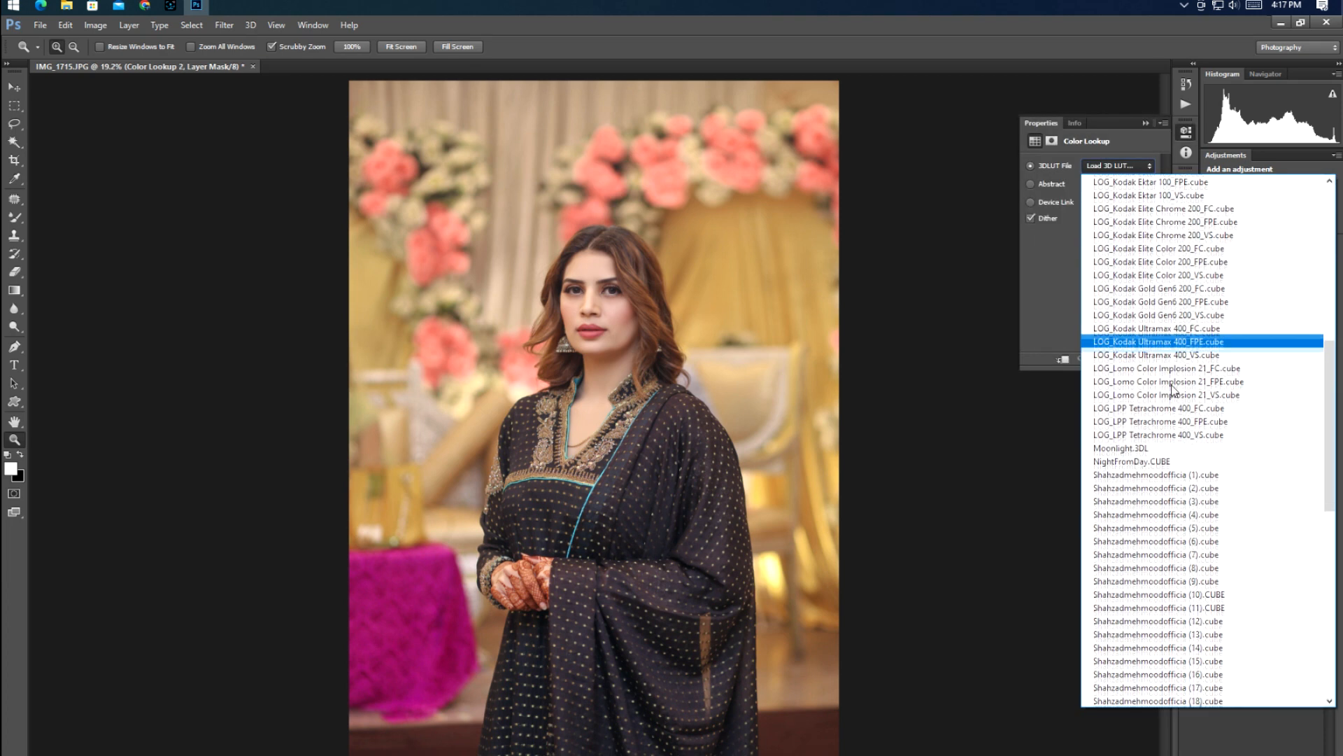
pyautogui.scroll(-7, 1175, 389)
pyautogui.scroll(5, 1174, 389)
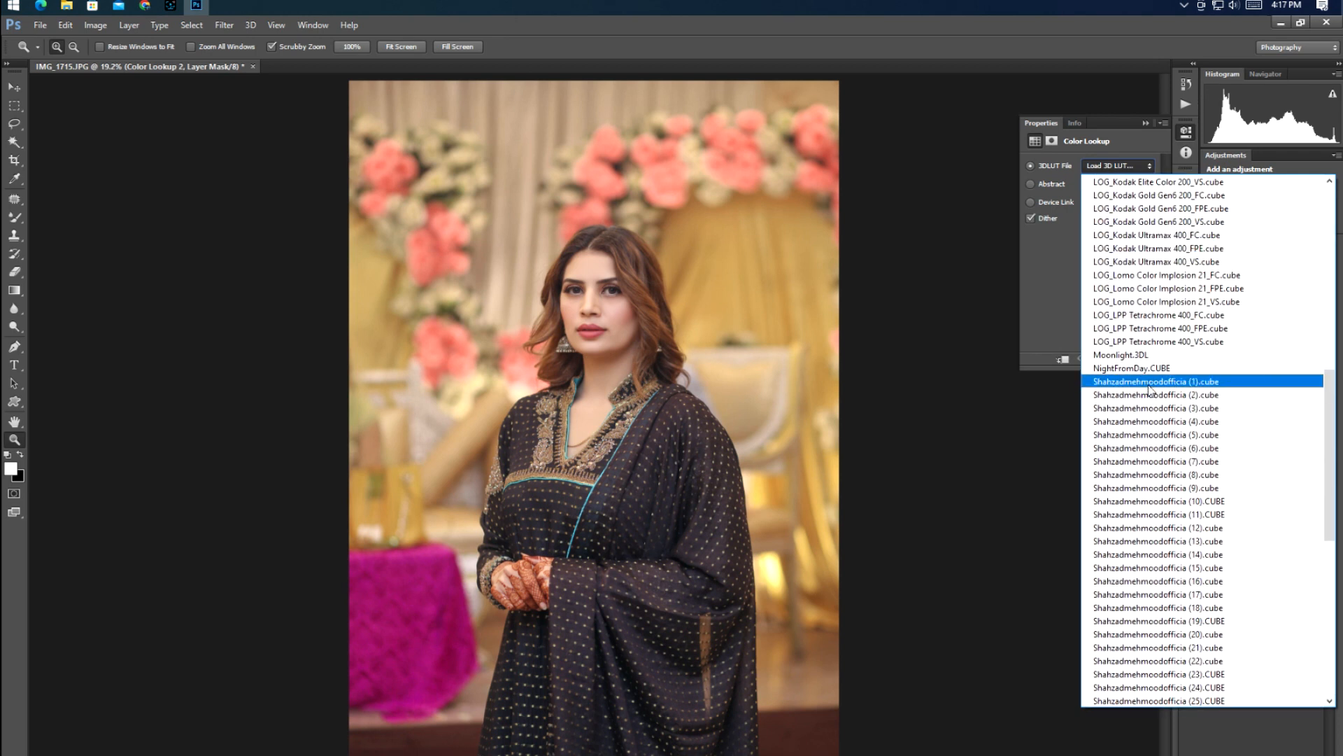
pyautogui.scroll(2, 1149, 390)
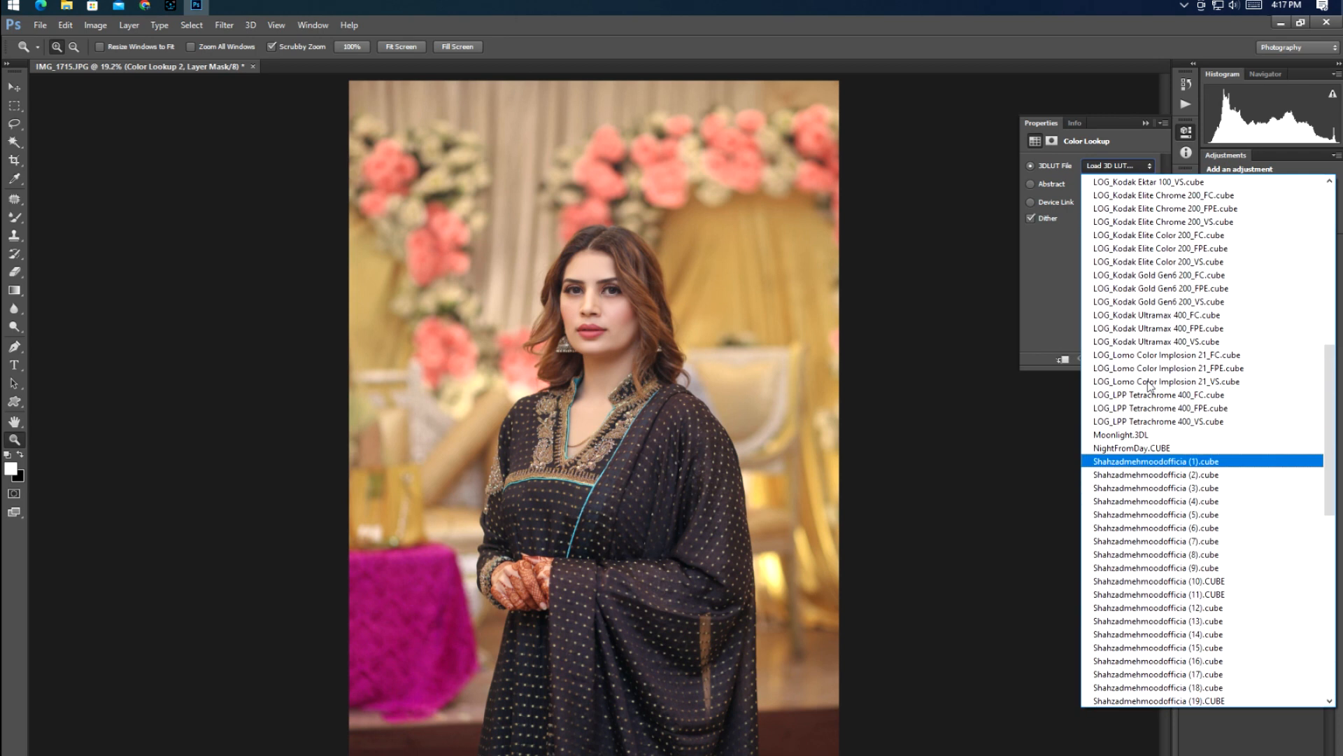
pyautogui.click(1137, 434)
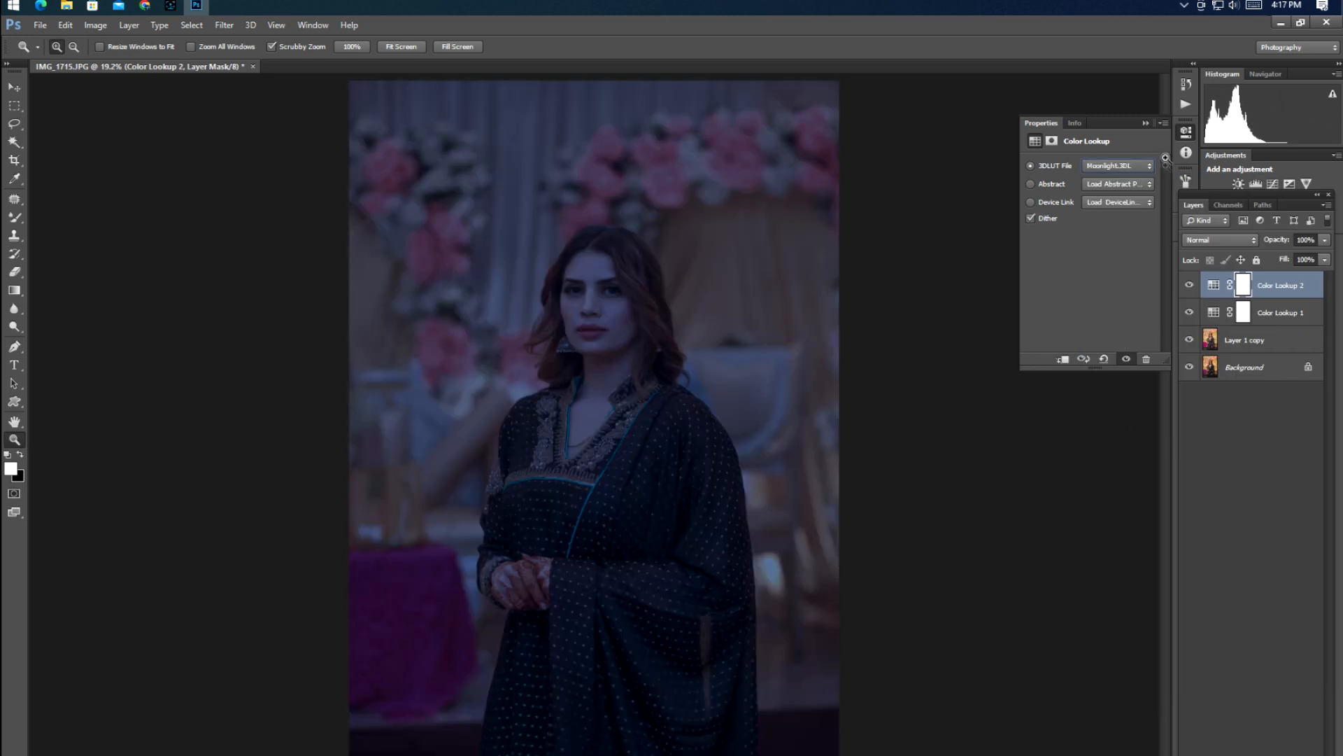
pyautogui.click(1146, 123)
# - Blend the Moonlight Color Lookup layer in Screen mode at 10% opacity
pyautogui.click(1219, 239)
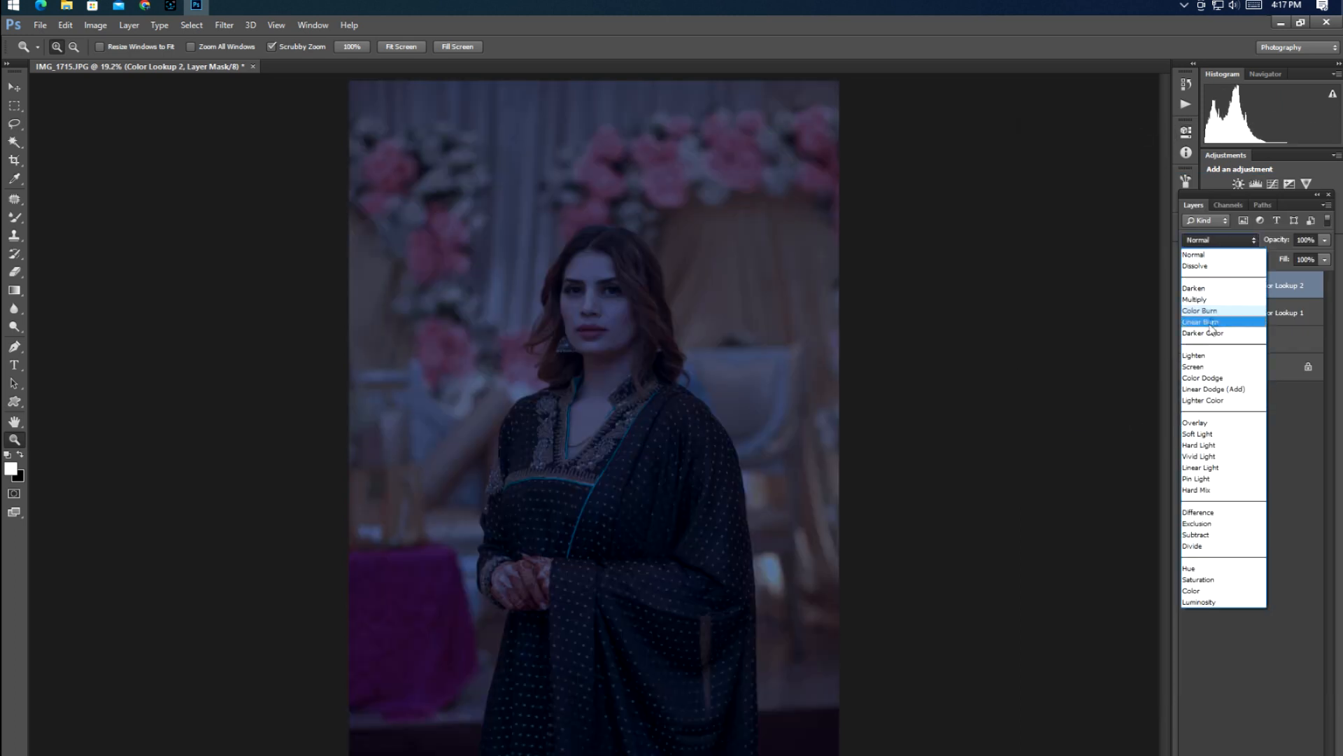
pyautogui.click(1205, 368)
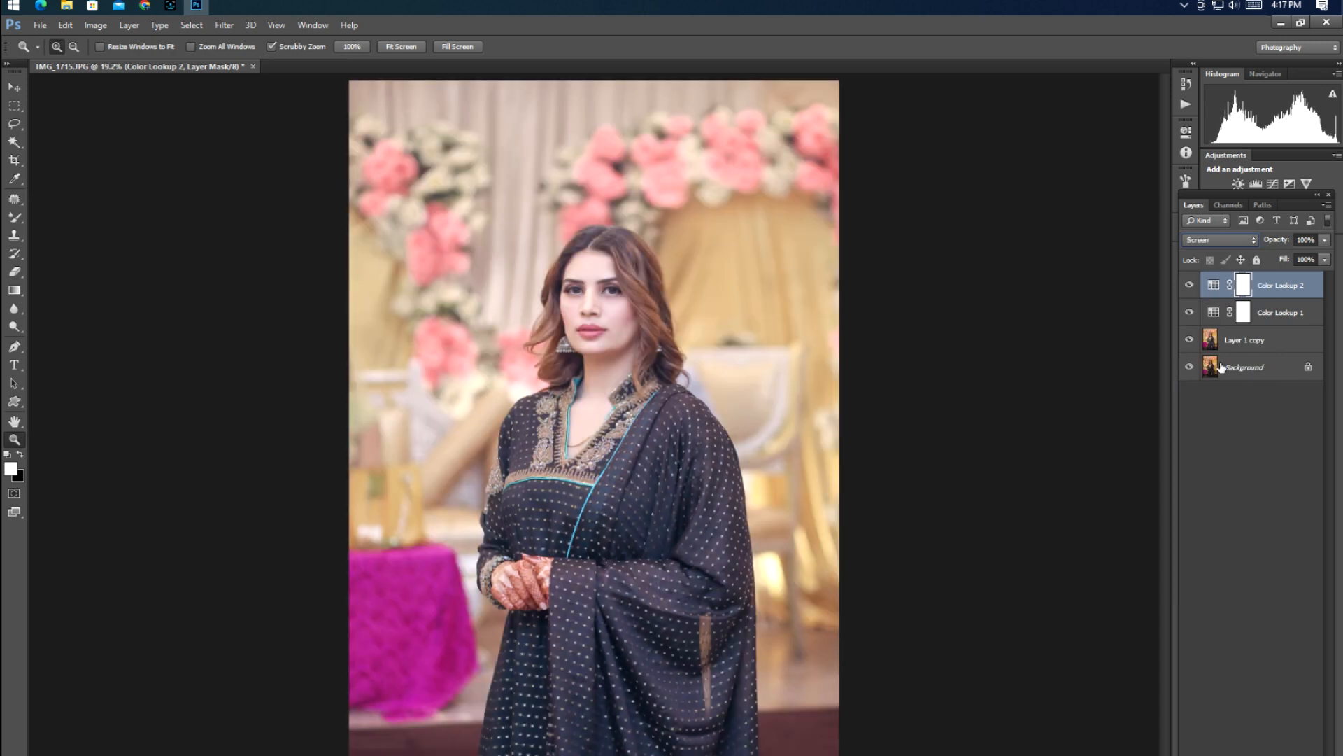
pyautogui.click(1315, 239)
pyautogui.write('10')
pyautogui.press('Return')
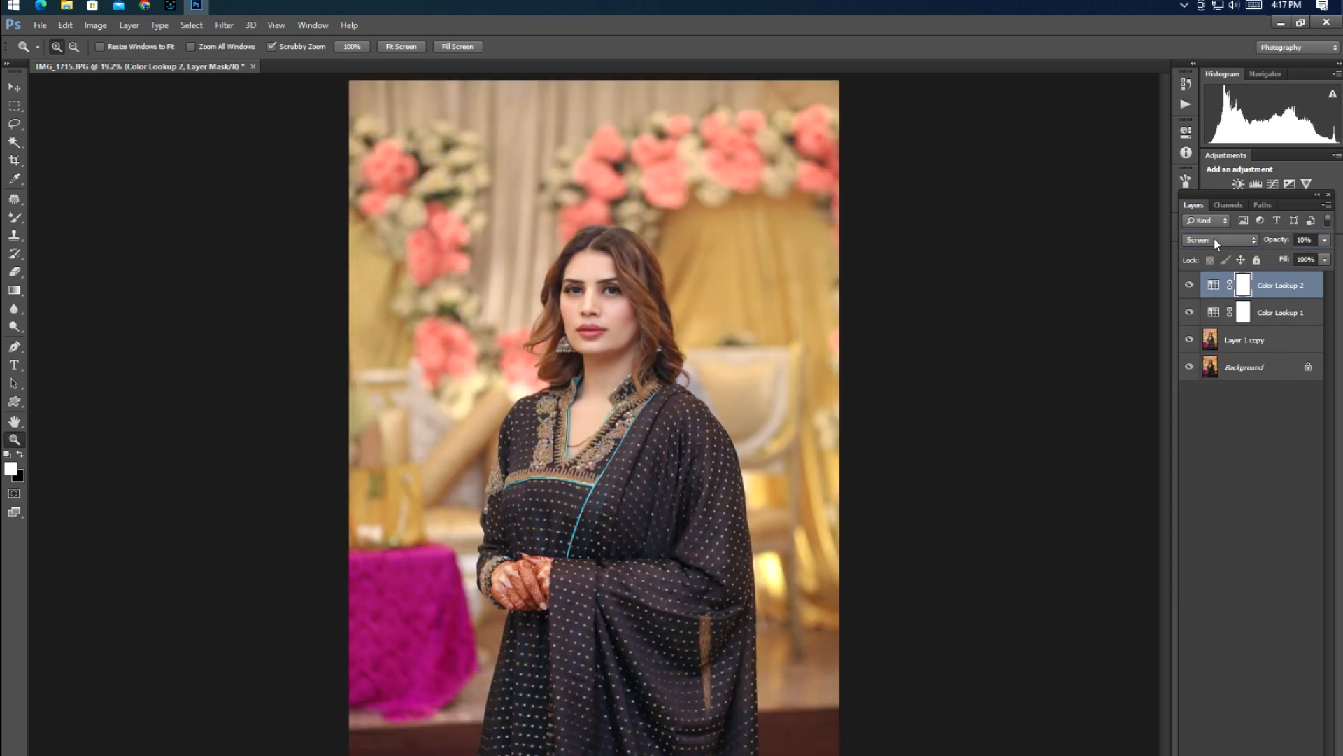
# - Add a third Color Lookup adjustment layer and load the Moonlight.3DL preset as the starting point for comparing LUTs
pyautogui.click(1267, 748)
pyautogui.click(1256, 697)
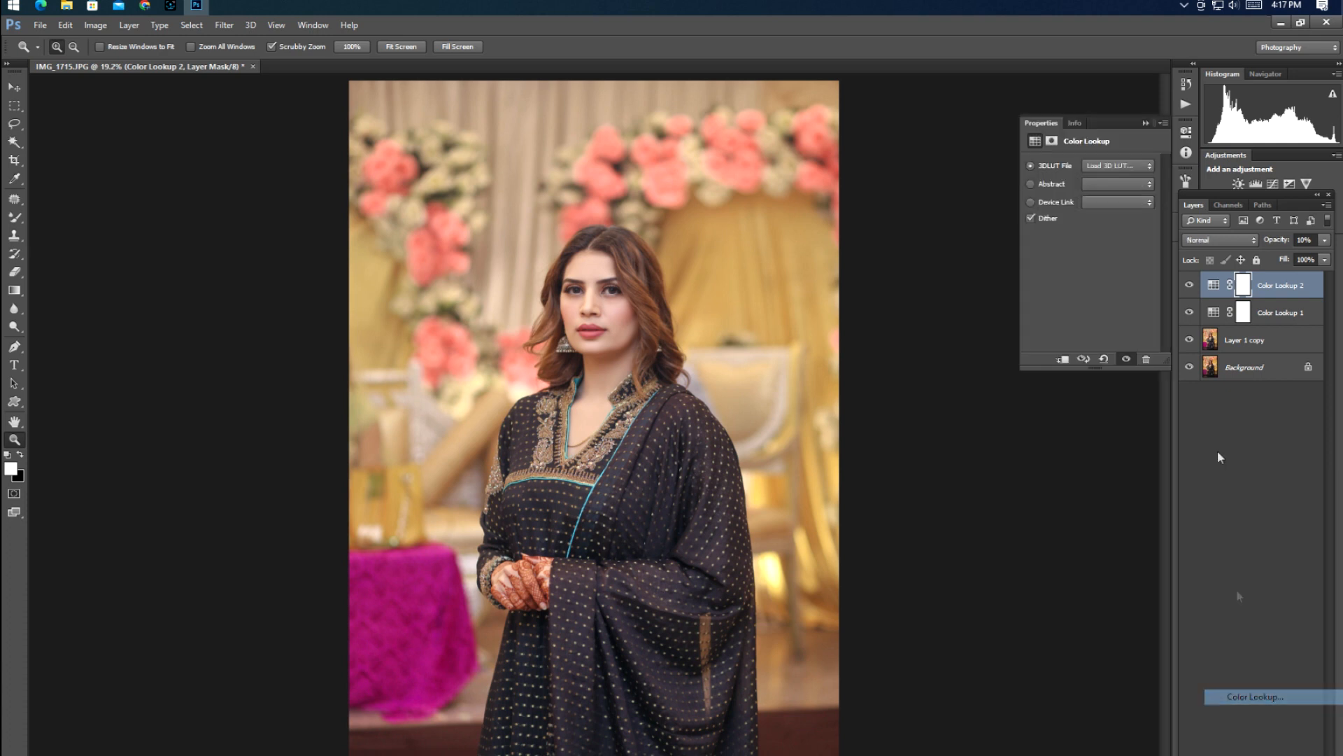
pyautogui.click(1133, 166)
pyautogui.moveTo(1330, 283); pyautogui.dragTo(1341, 652)
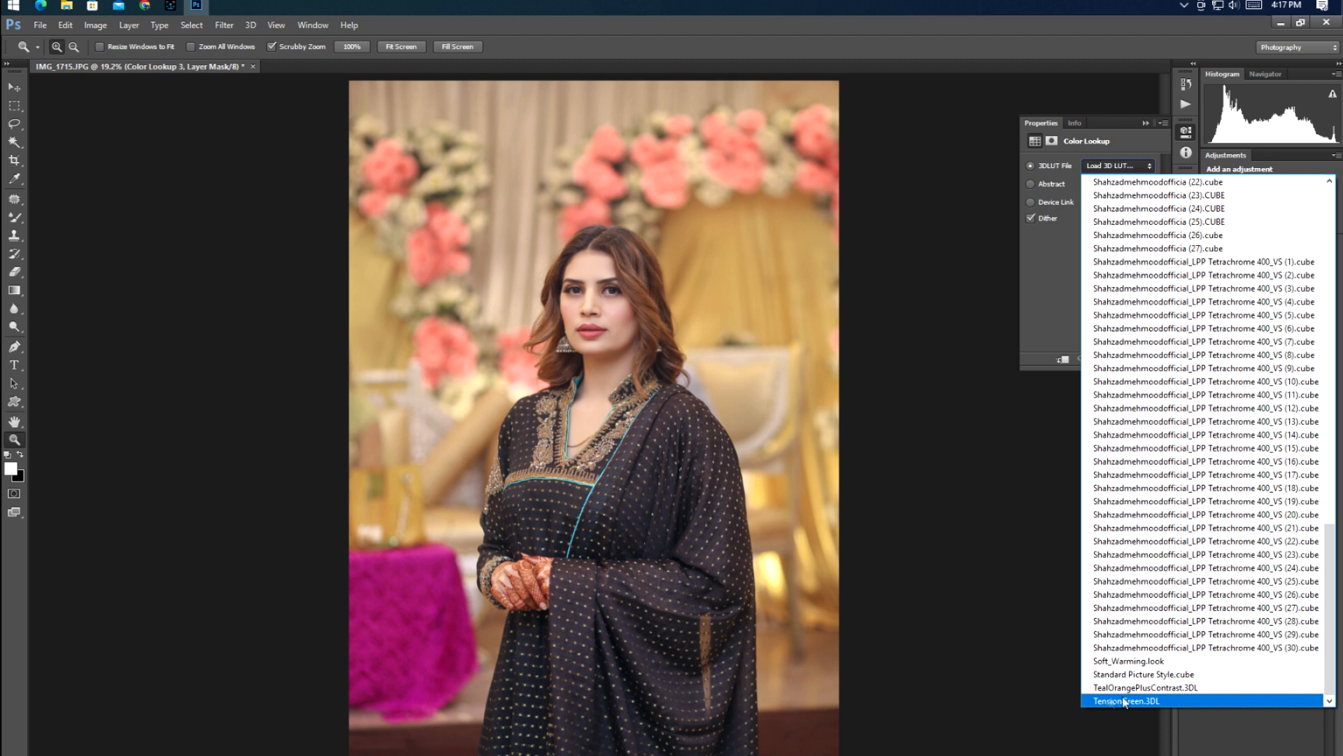
pyautogui.moveTo(1333, 603); pyautogui.dragTo(1331, 430)
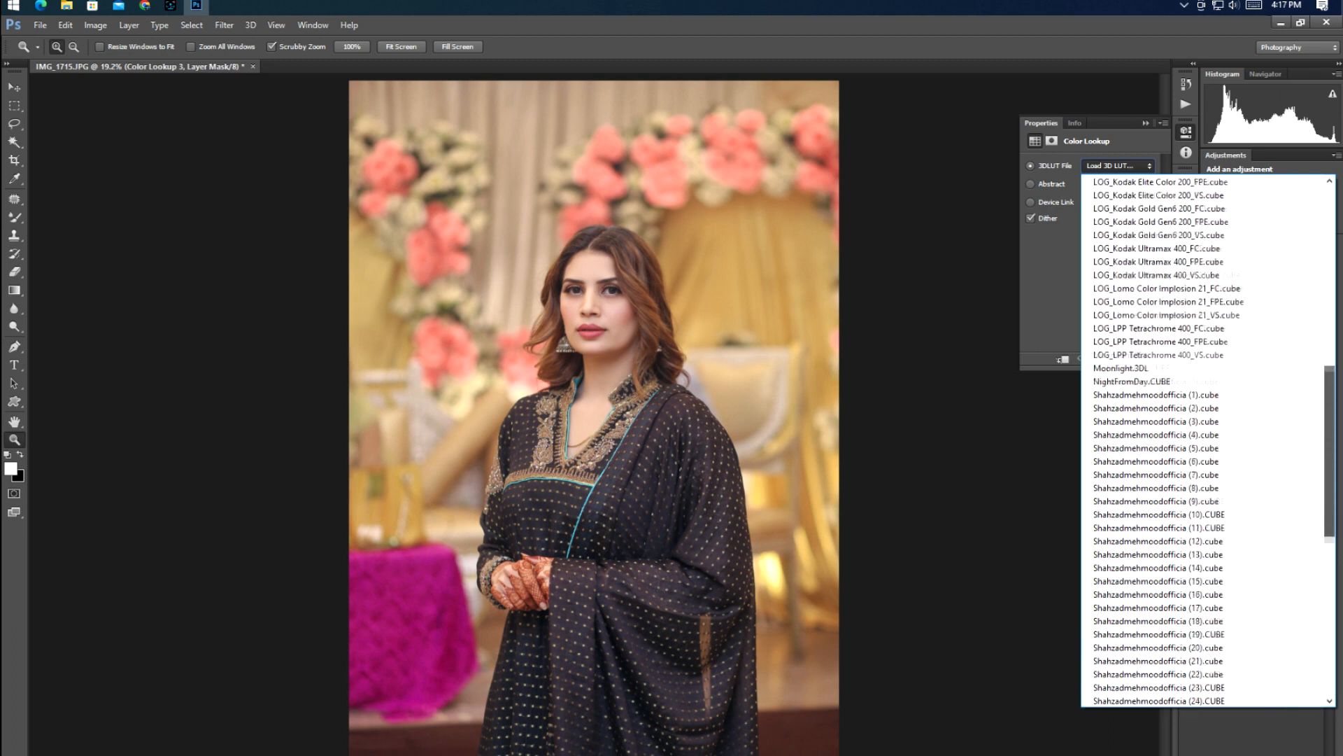
pyautogui.click(1137, 421)
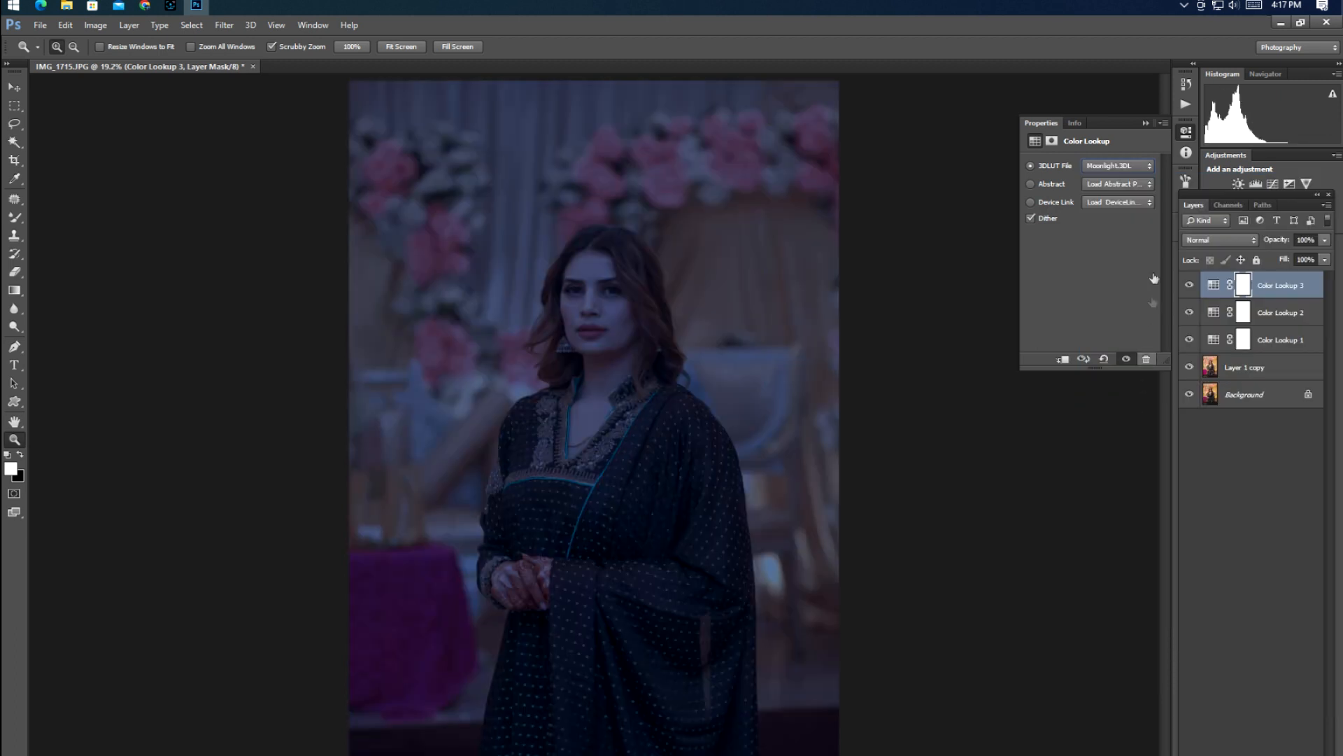
# - Compare the custom LUTs listed after Moonlight.3DL on Color Lookup 3 and keep the warm, reddish-orange one with slightly faded shadows
pyautogui.scroll(-4, 1113, 165)
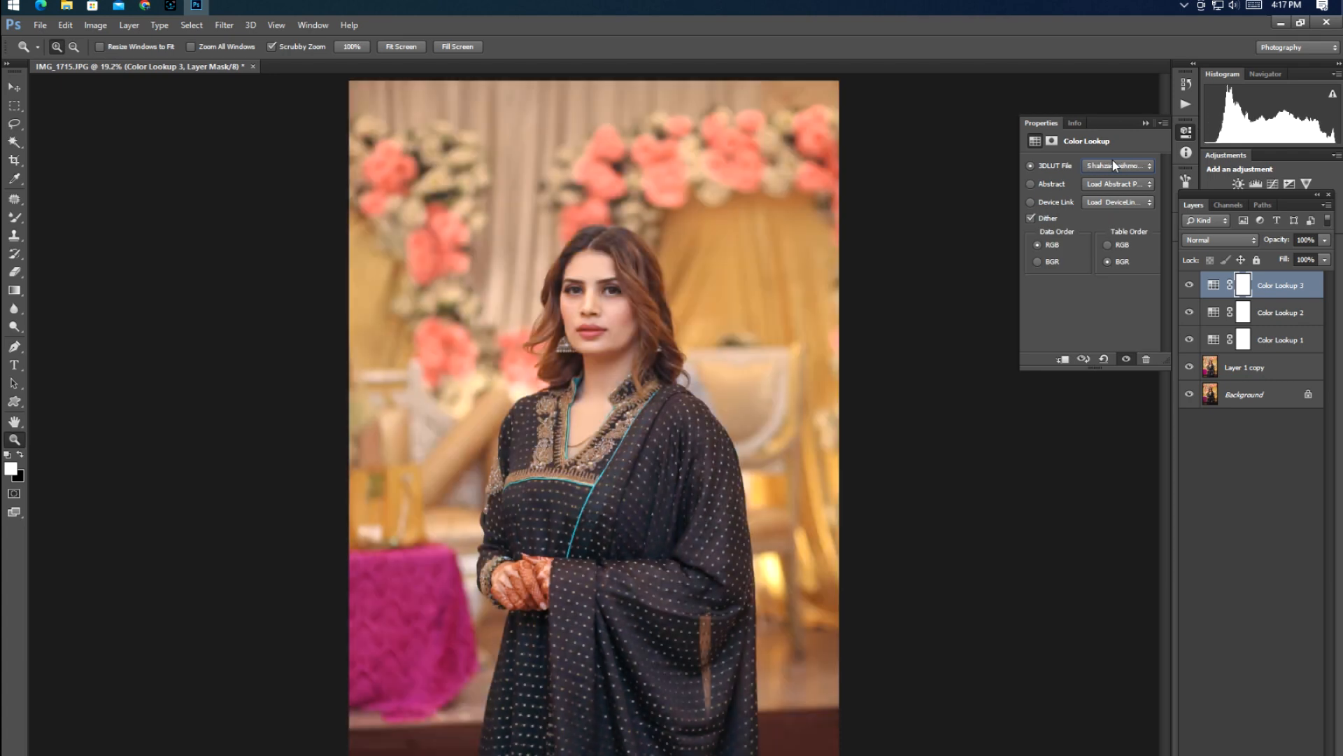
pyautogui.scroll(-1, 1128, 171)
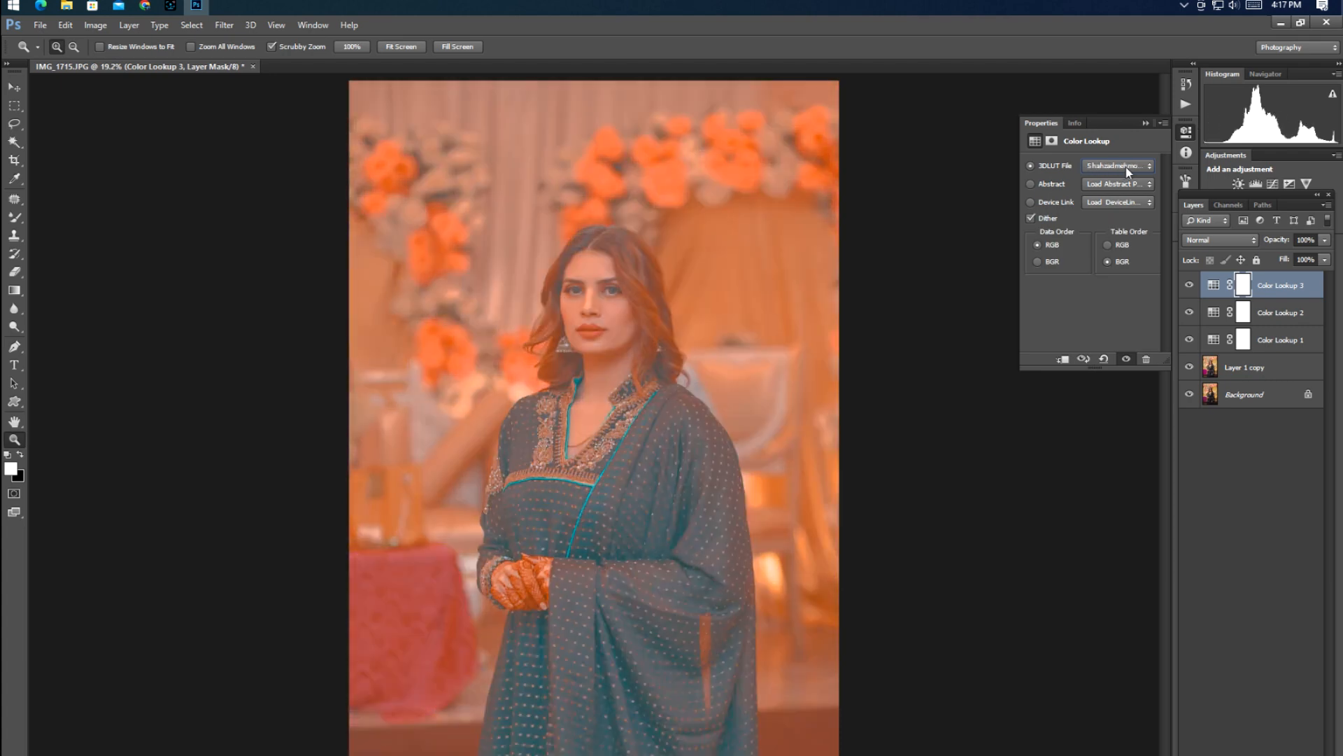
pyautogui.scroll(-1, 1128, 172)
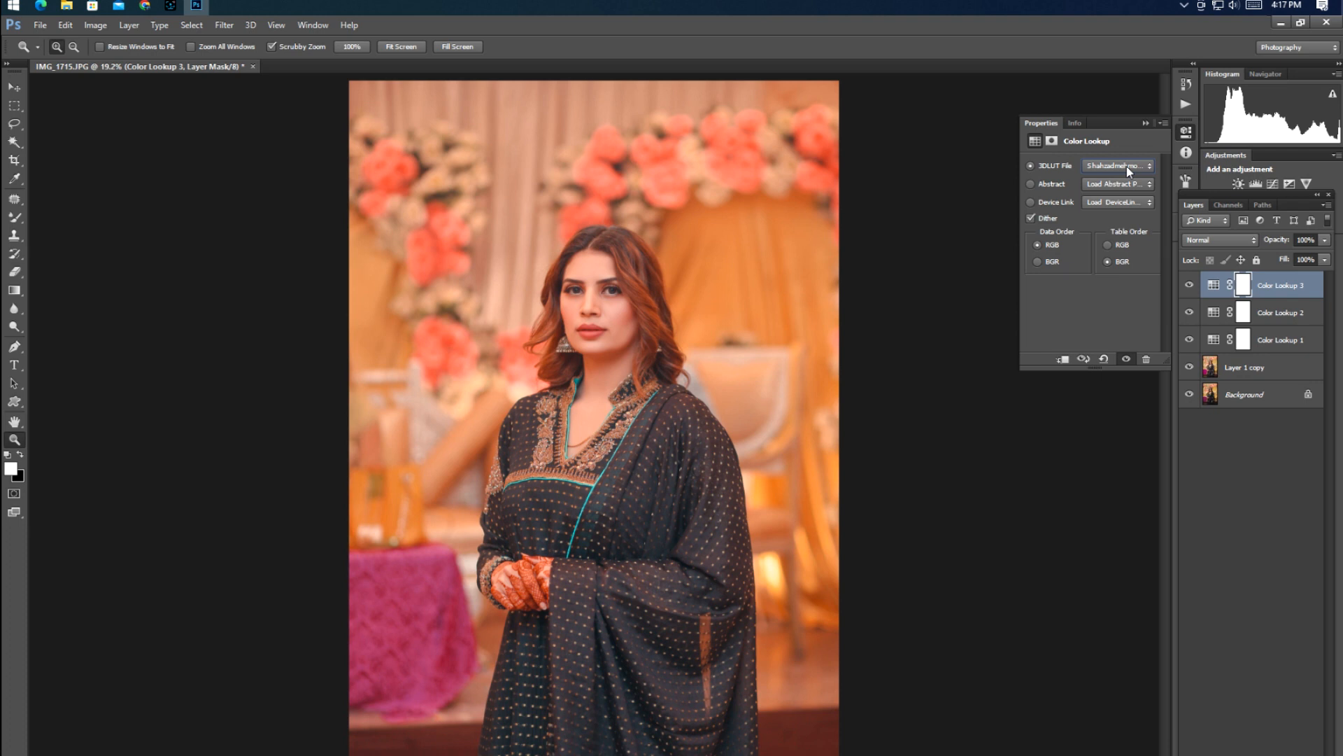
pyautogui.scroll(-3, 1127, 167)
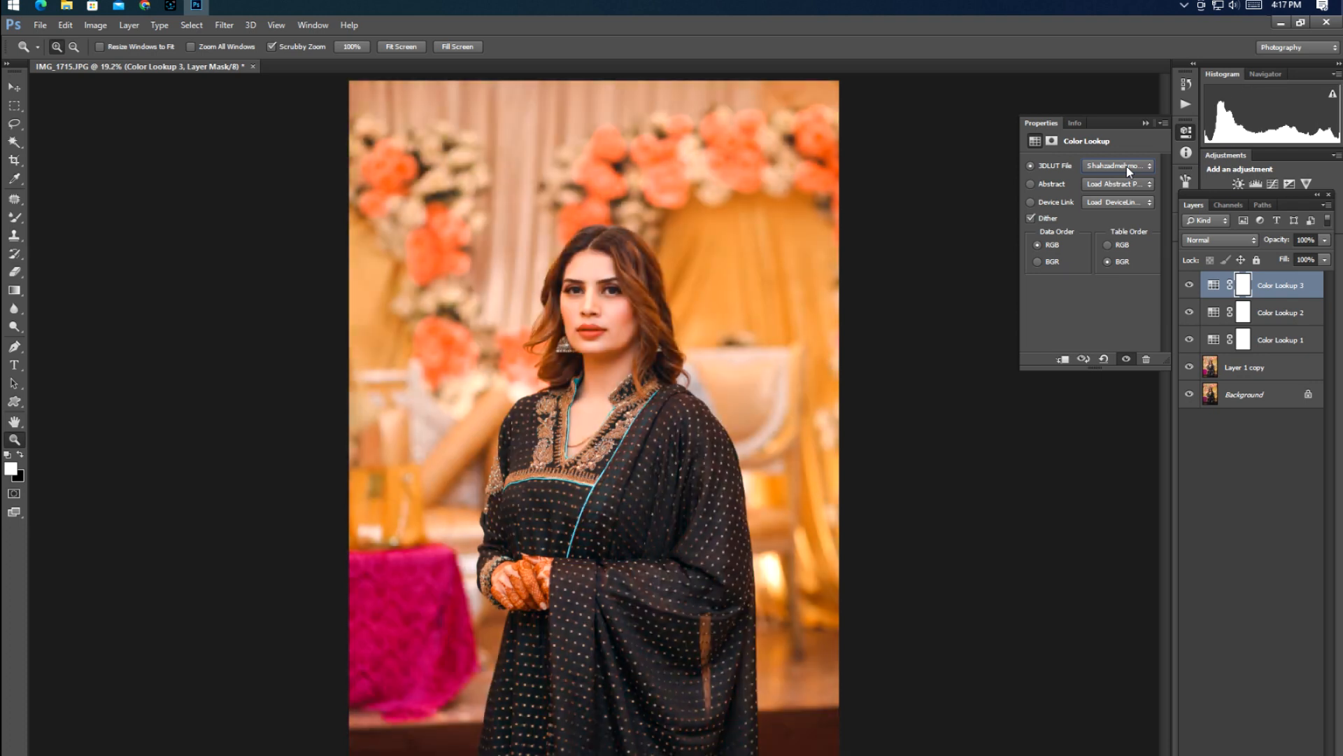
pyautogui.scroll(-1, 1127, 167)
pyautogui.scroll(-3, 1127, 167)
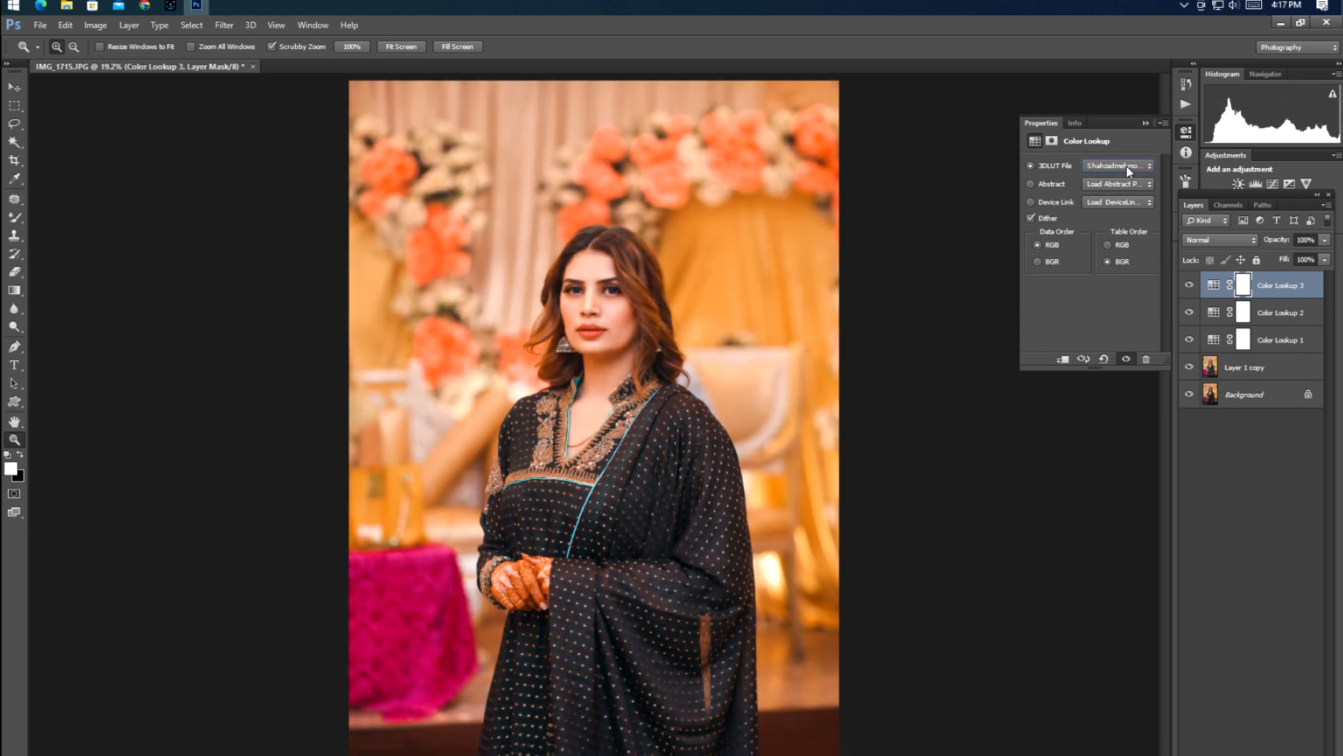
pyautogui.scroll(-3, 1126, 167)
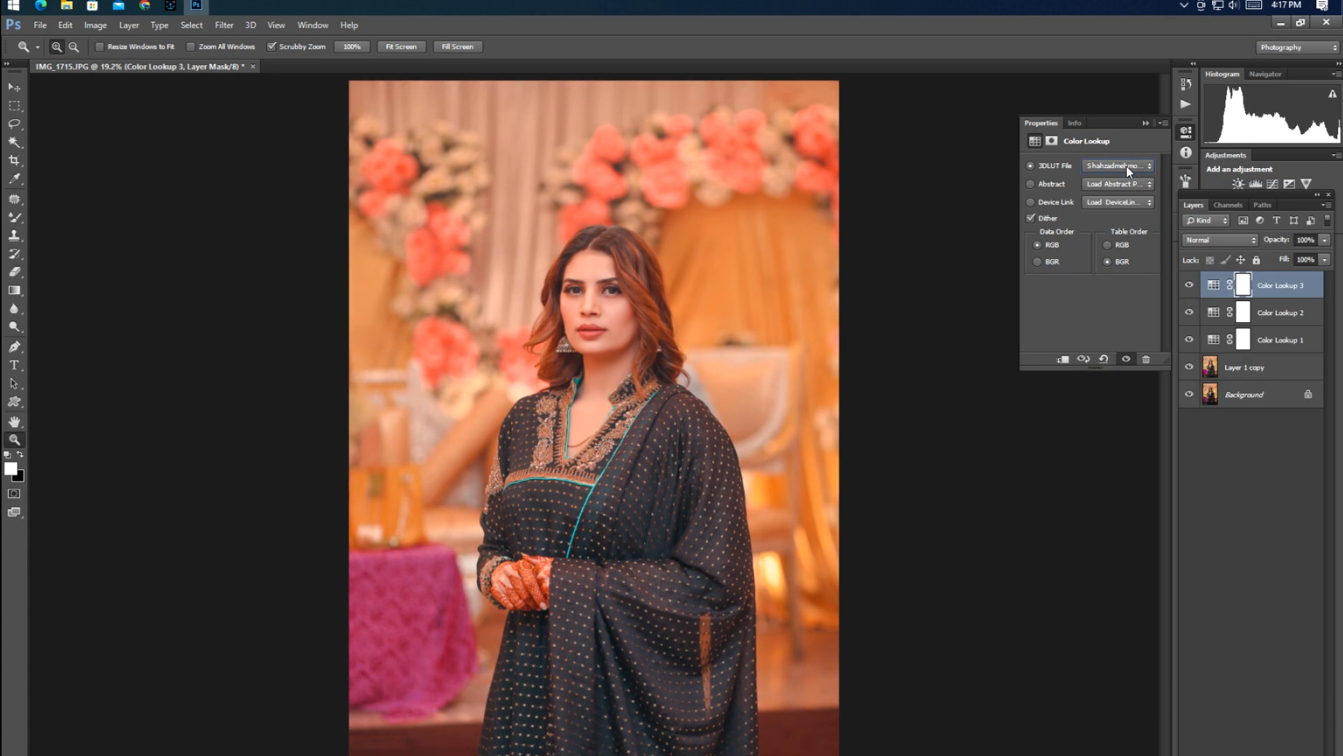
# - Blend the Color Lookup 3 layer in Darken mode at 10% opacity and check its before/after effect
pyautogui.click(1242, 245)
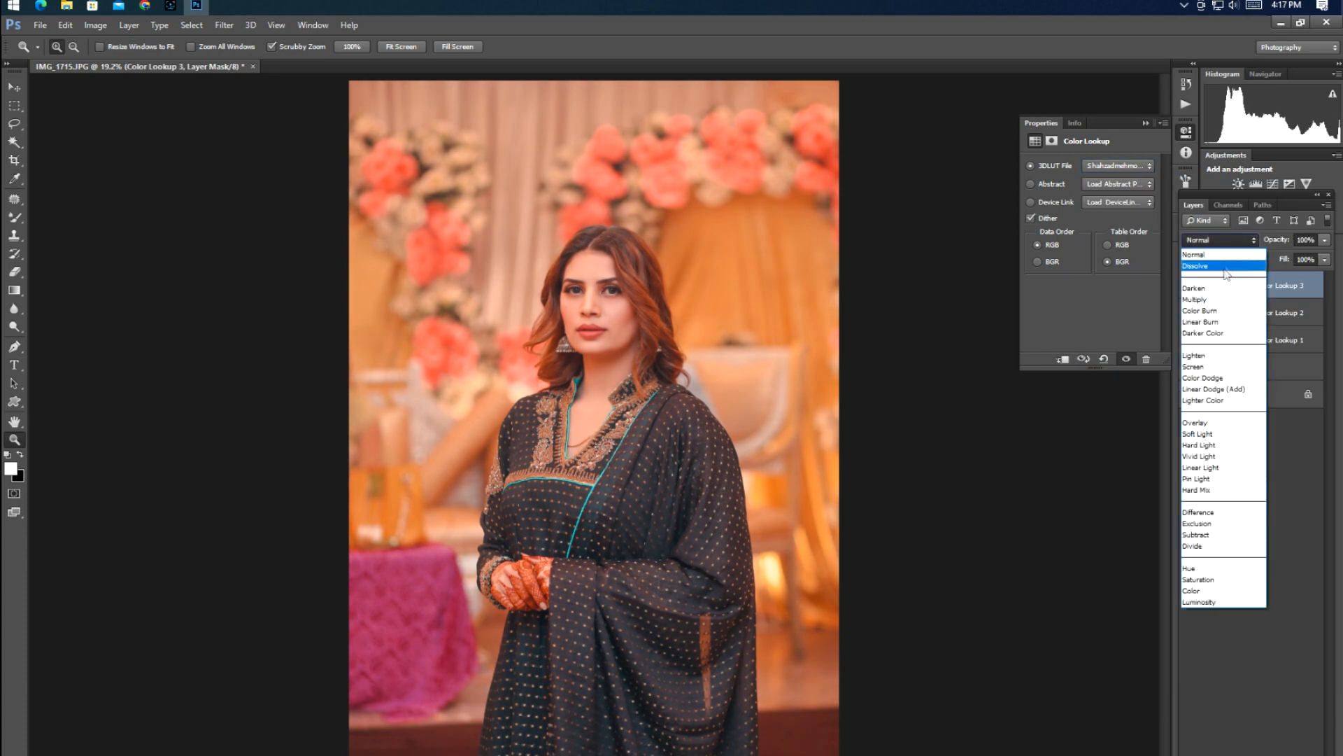
pyautogui.click(1218, 292)
pyautogui.click(1307, 240)
pyautogui.write('10')
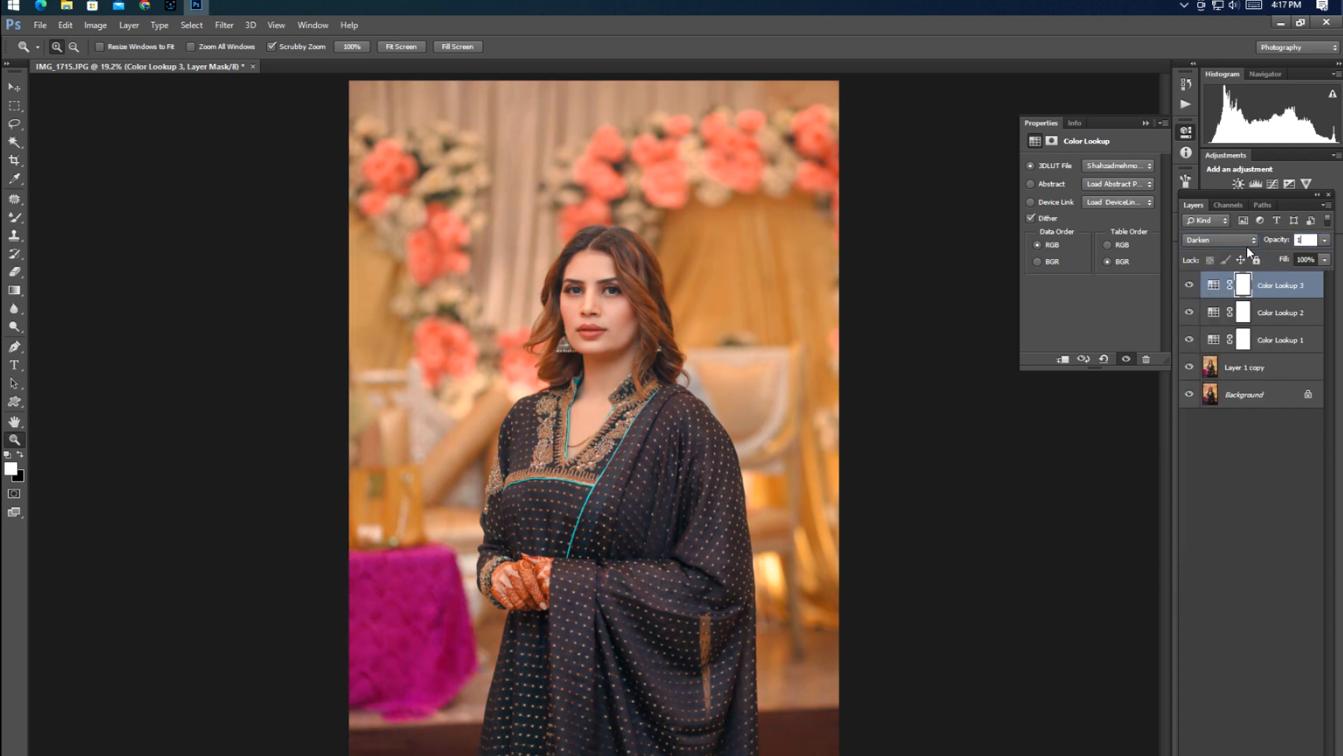
pyautogui.press('Return')
pyautogui.click(1146, 123)
pyautogui.moveTo(1190, 284)
pyautogui.mouseDown()
pyautogui.moveTo(1189, 344)
pyautogui.moveTo(1191, 288)
pyautogui.mouseUp()
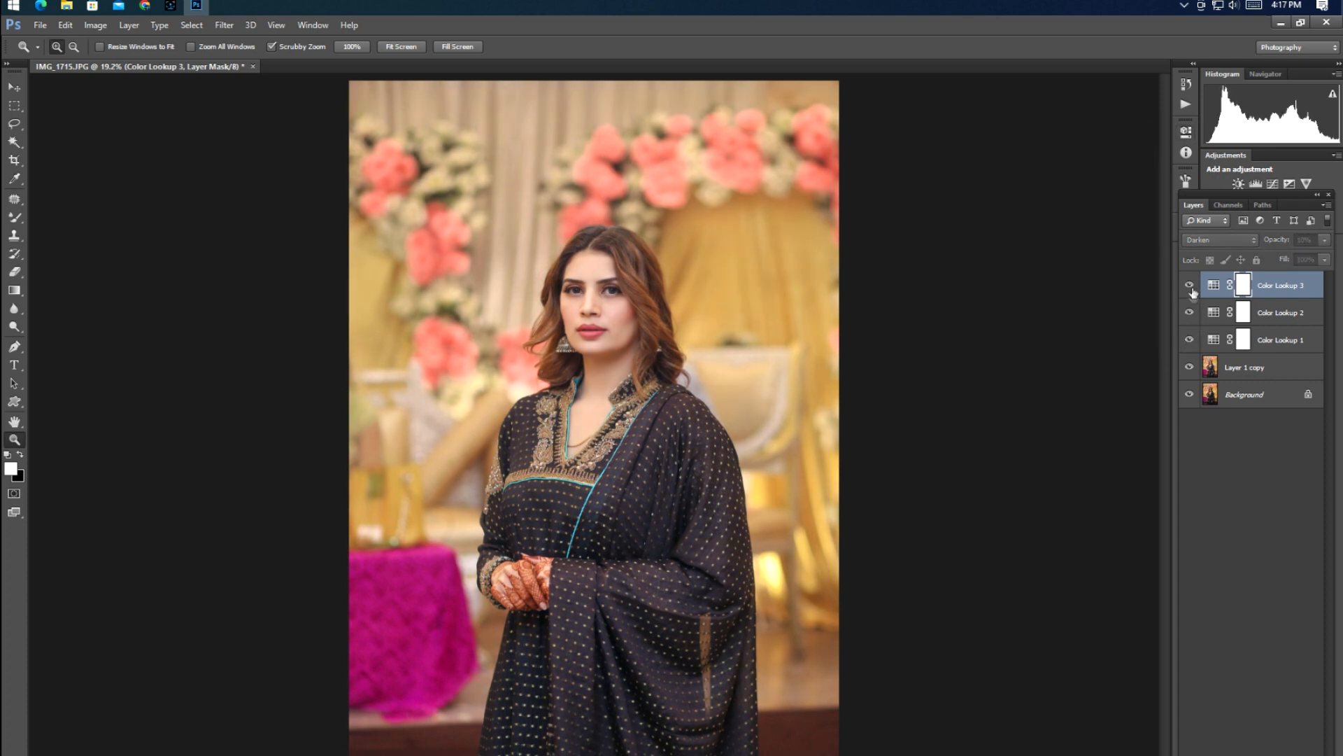
# - Merge the three Color Lookup layers with Layer 1 copy, and duplicate the merged layer
pyautogui.keyDown('shift'); pyautogui.click(1271, 375); pyautogui.keyUp('shift')
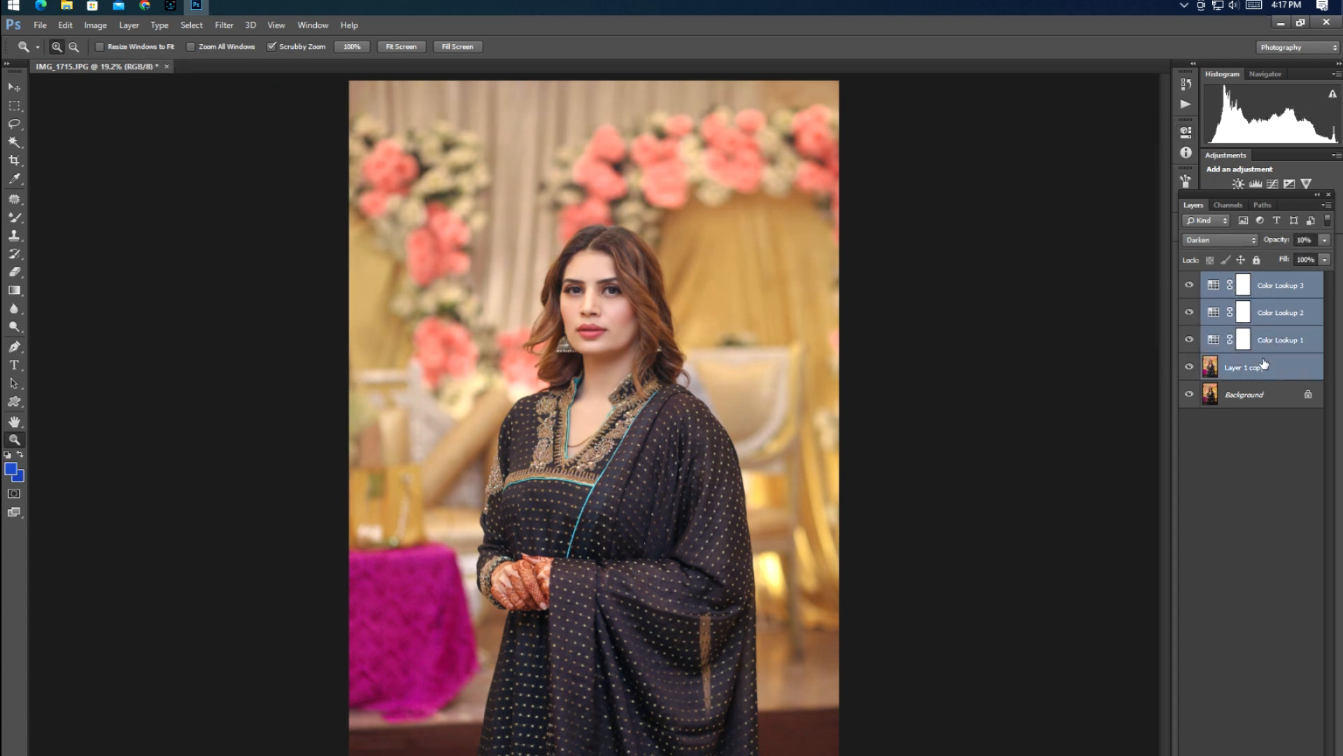
pyautogui.hotkey('ctrl', 'e')
pyautogui.hotkey('ctrl', 'j')
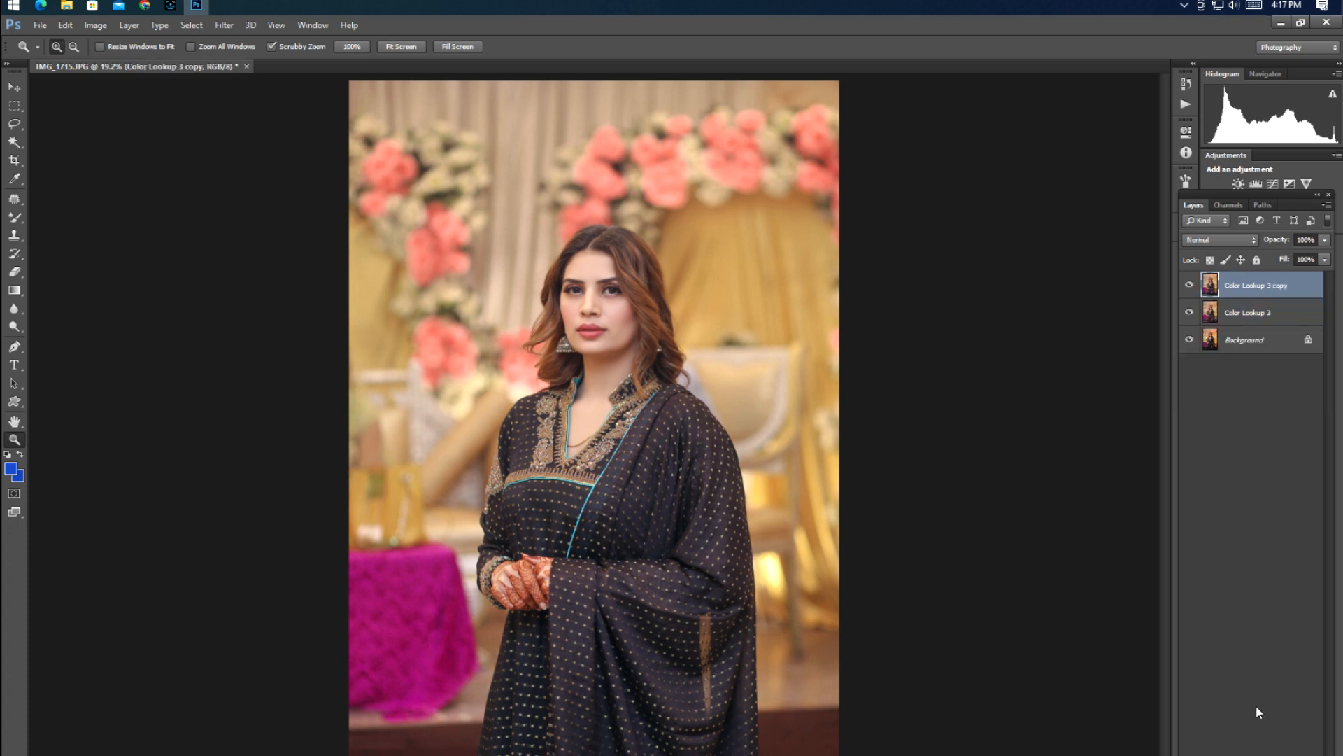
# - Add a Selective Color adjustment layer and reduce the yellow component in the Reds
pyautogui.click(1254, 755)
pyautogui.click(1245, 755)
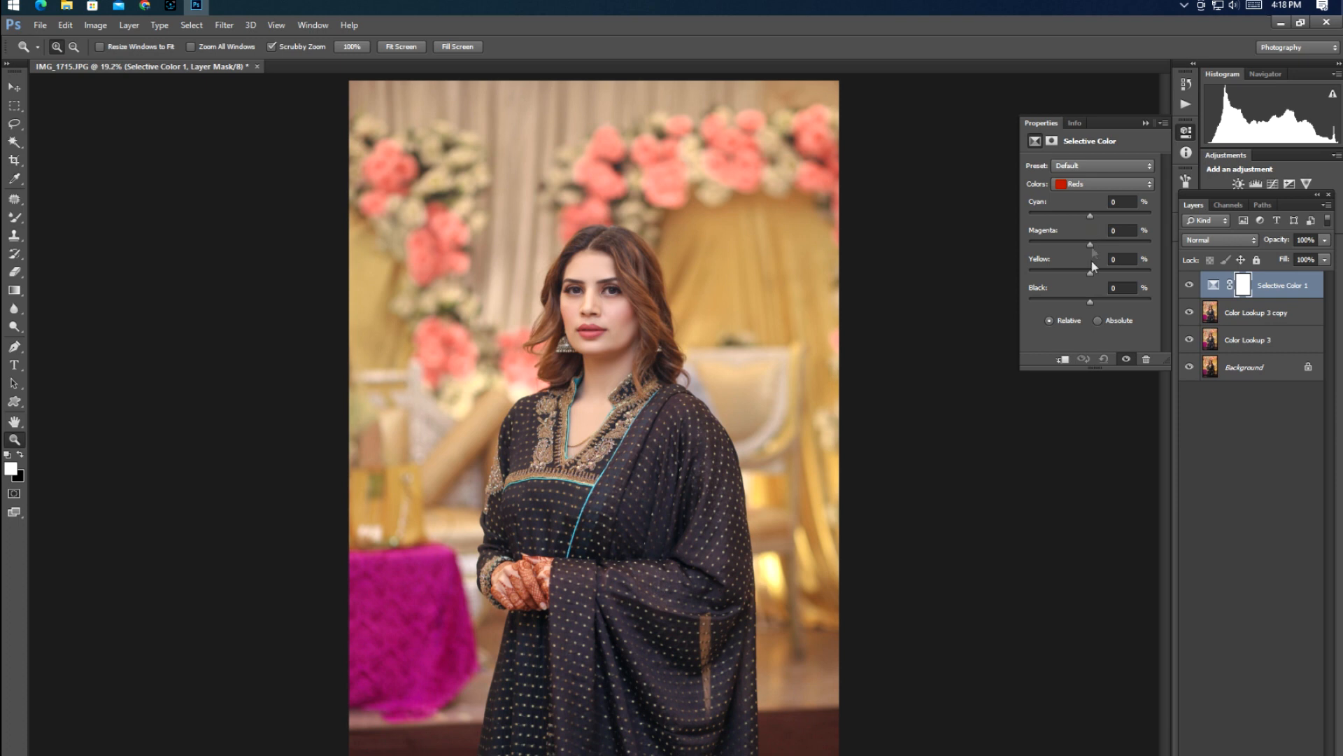
pyautogui.moveTo(1089, 275); pyautogui.dragTo(1072, 278)
pyautogui.moveTo(1093, 284); pyautogui.dragTo(1093, 245)
# - For the Yellows in Selective Color, set magenta to +23%, lower cyan, and raise yellow
pyautogui.click(1091, 186)
pyautogui.click(1082, 210)
pyautogui.moveTo(1092, 245); pyautogui.dragTo(1103, 247)
pyautogui.moveTo(1092, 215); pyautogui.dragTo(1103, 219)
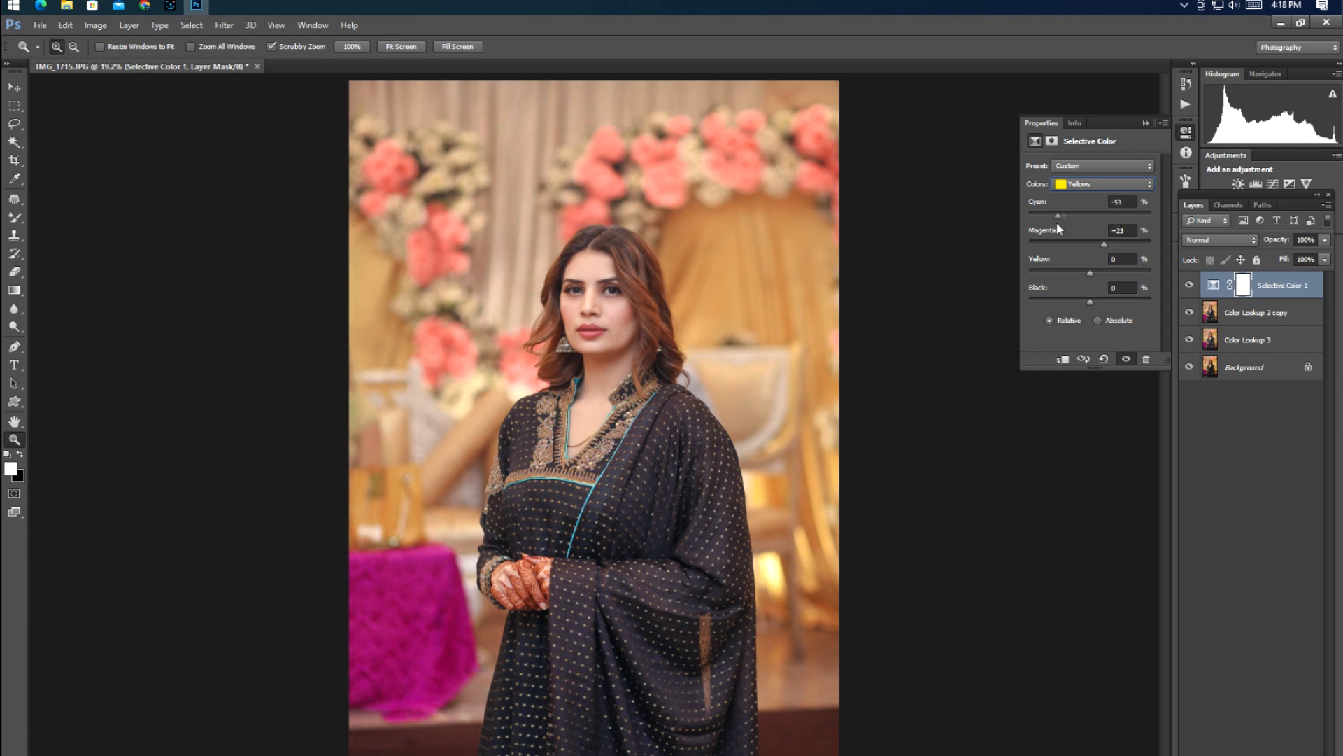
pyautogui.moveTo(1070, 220); pyautogui.dragTo(1075, 216)
pyautogui.moveTo(1090, 273); pyautogui.dragTo(1106, 275)
# - Check the Selective Color effect before/after, and collapse Selective Color 1 and Color Lookup 3 copy into the Color Lookup 3 layer
pyautogui.click(1145, 123)
pyautogui.click(1189, 285)
pyautogui.click(1189, 285)
pyautogui.keyDown('shift'); pyautogui.click(1259, 313); pyautogui.keyUp('shift')
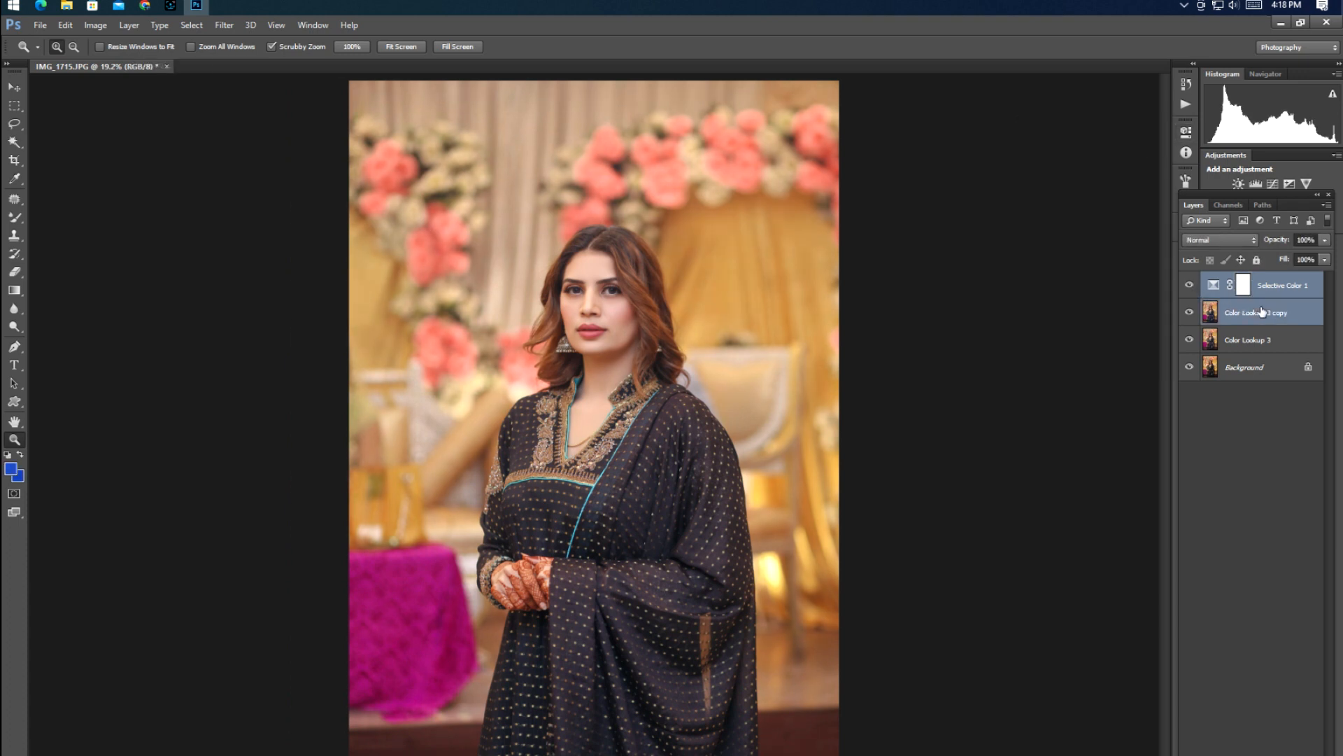
pyautogui.press('Delete')
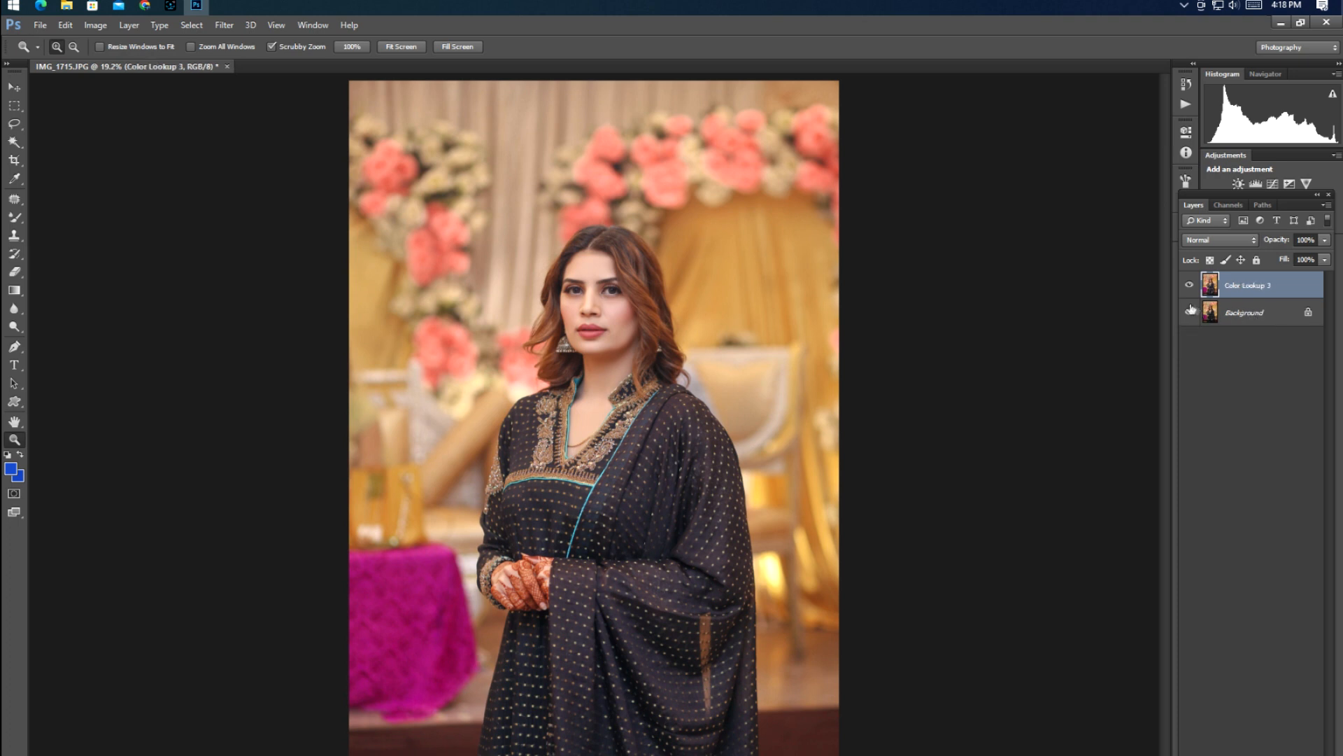
# - Deepen the layer's shadows with Curves by anchoring the midpoint and moving the black point to input 8, output 0
pyautogui.hotkey('ctrl', 'm')
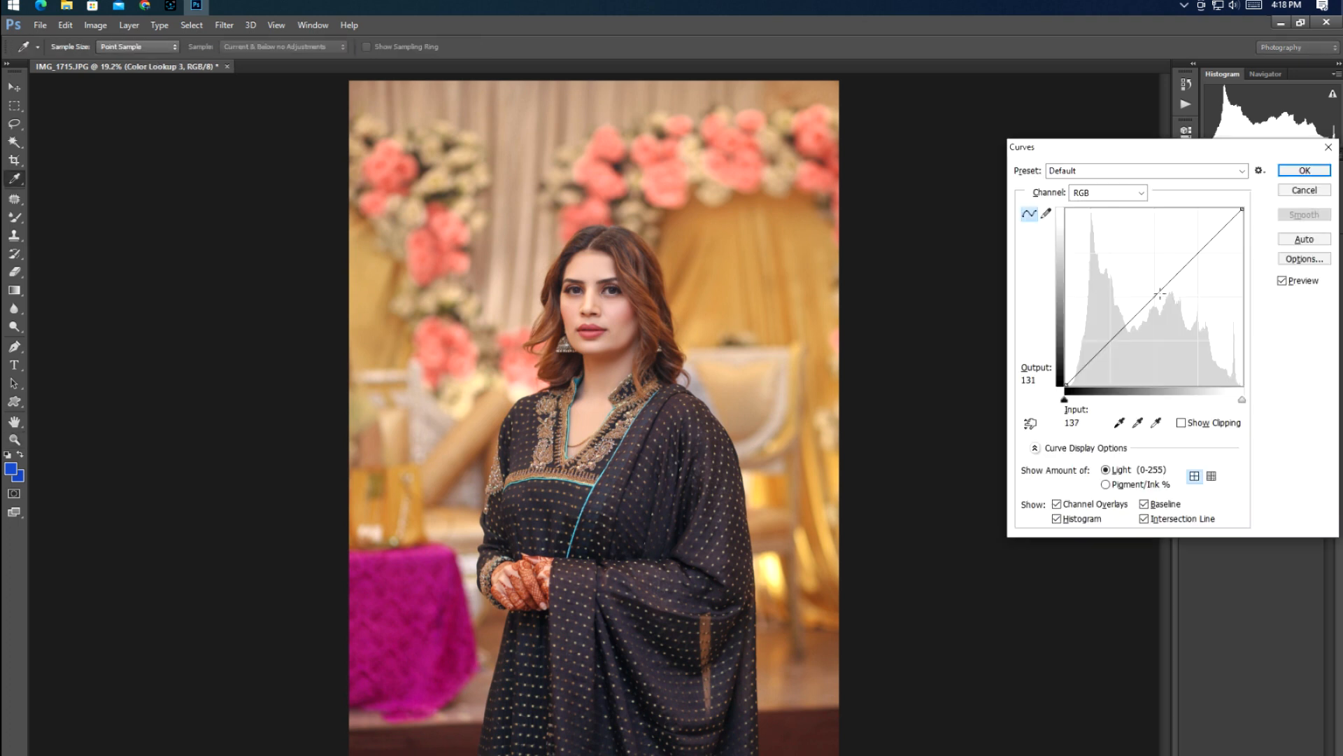
pyautogui.click(1154, 298)
pyautogui.moveTo(1064, 385); pyautogui.dragTo(1070, 386)
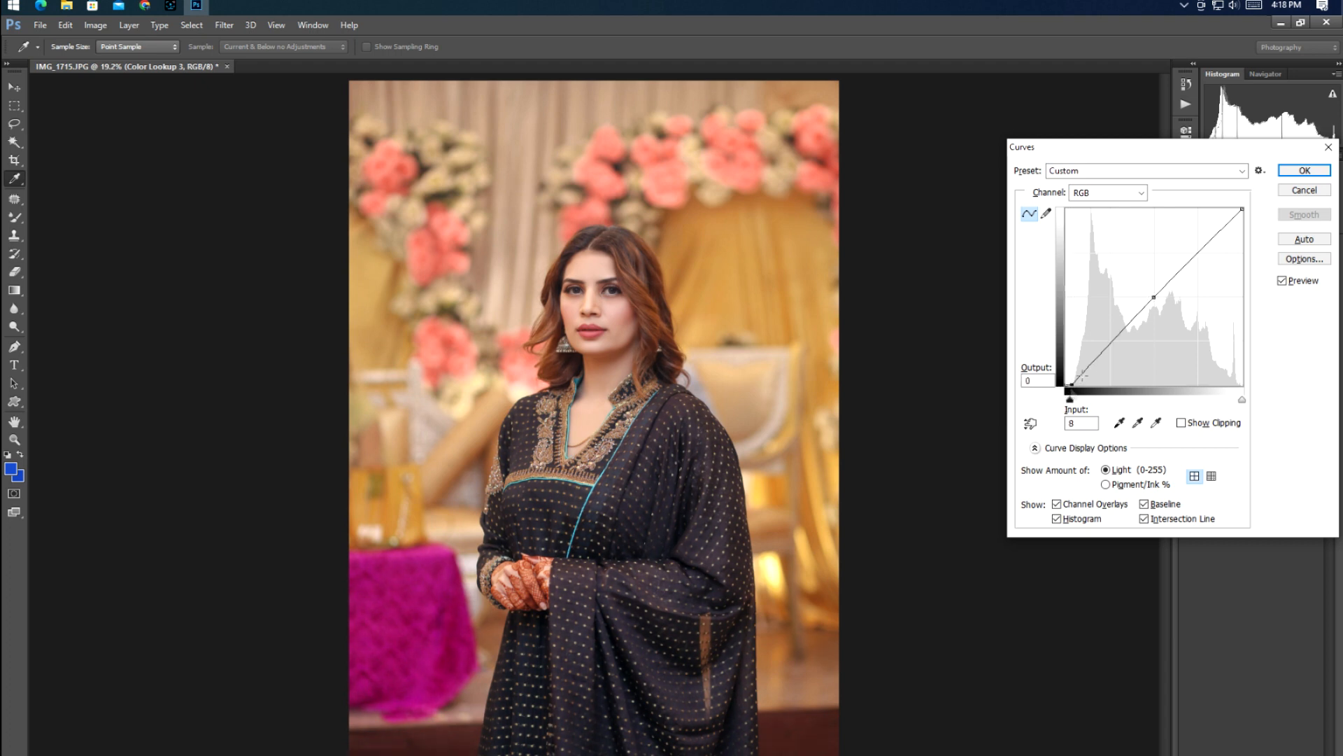
pyautogui.click(1154, 298)
pyautogui.press('Return')
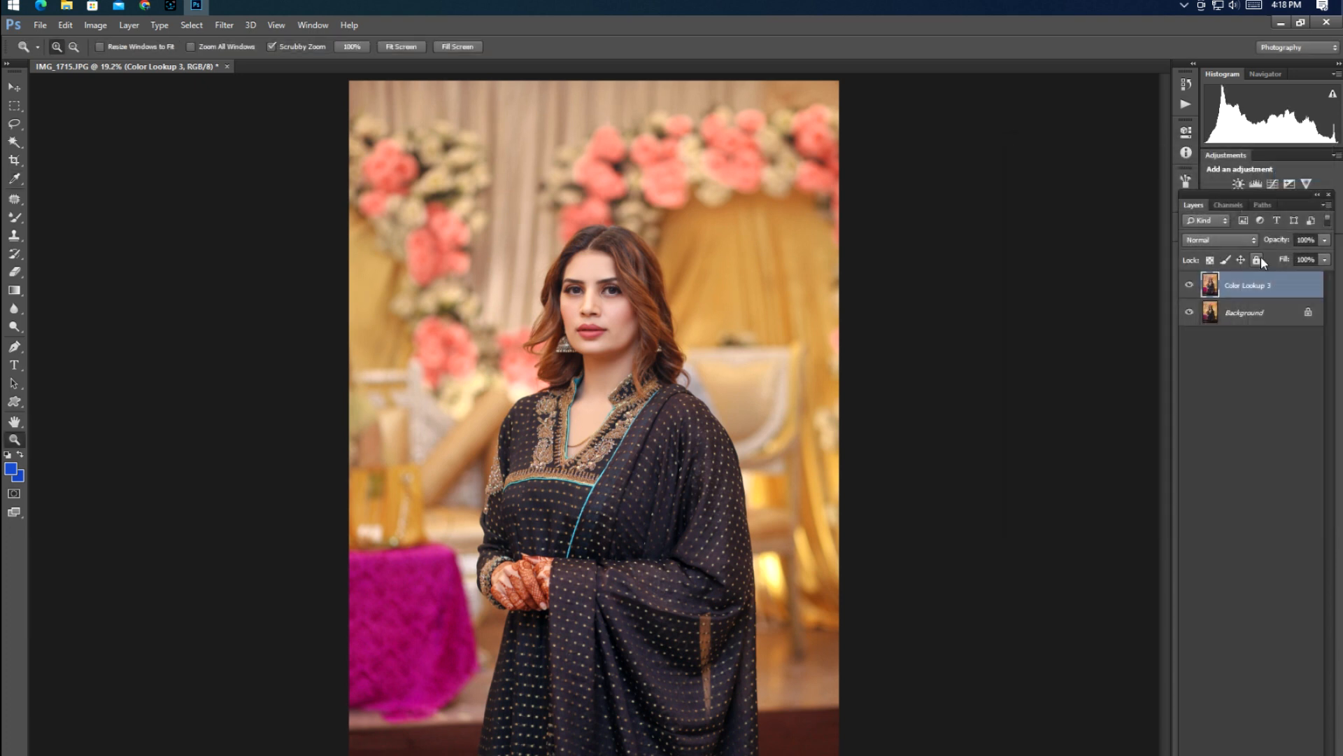
# - Set Lights to +5 in the Camera Raw filter's parametric tone curve, and compare the layer before and after
pyautogui.hotkey('ctrl', 'shift', 'a')
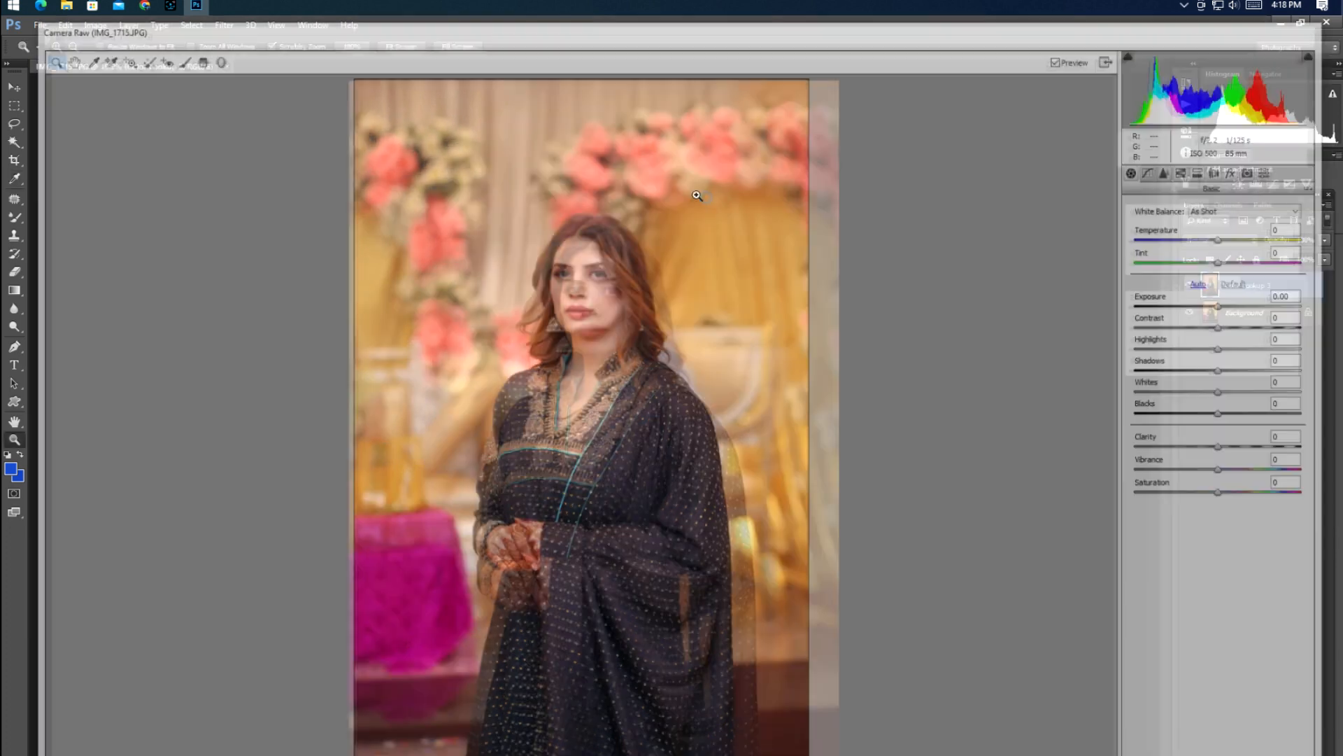
pyautogui.click(1154, 170)
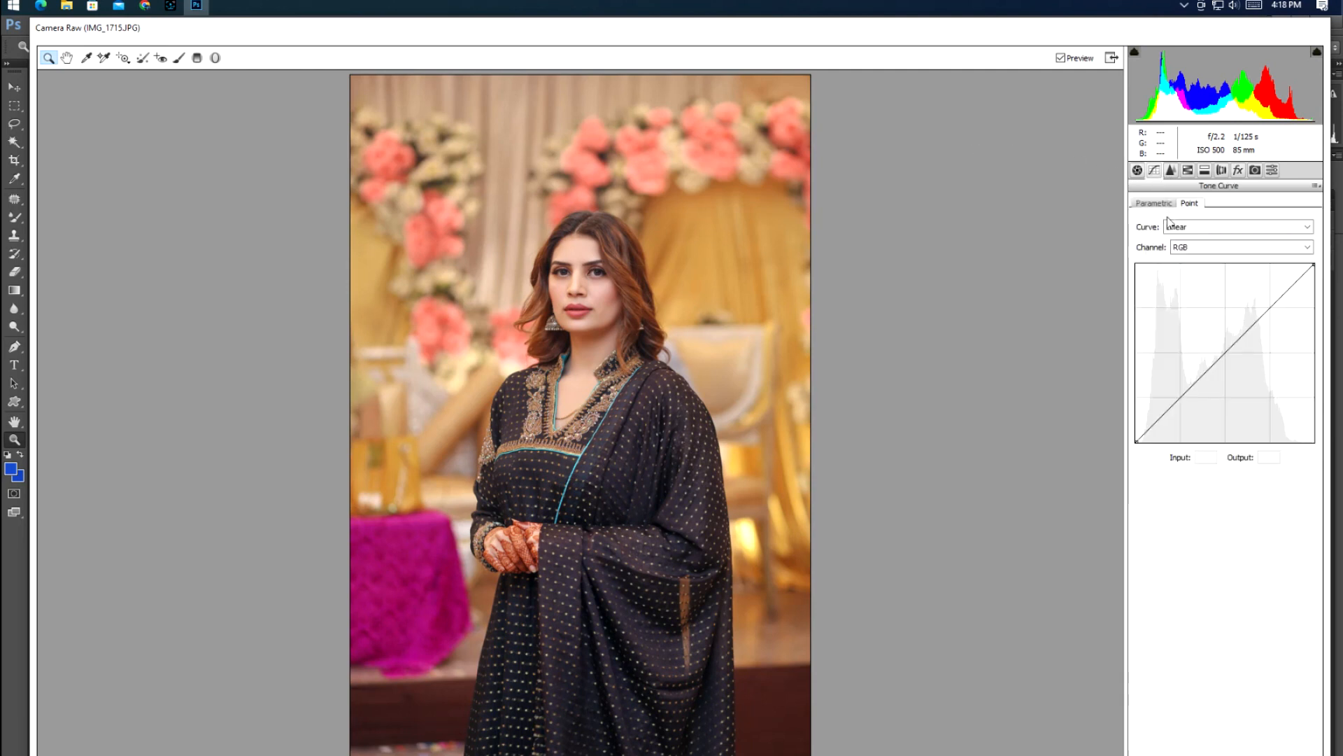
pyautogui.click(1292, 435)
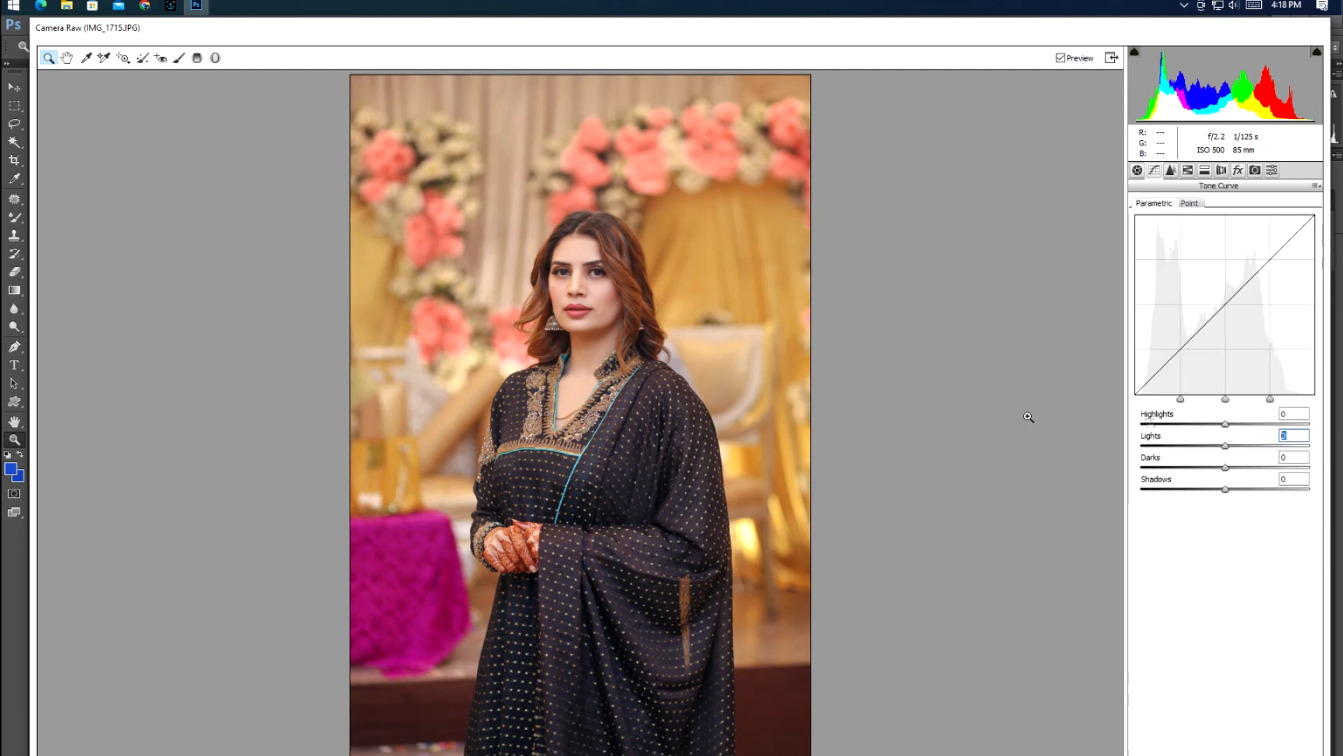
pyautogui.write('5')
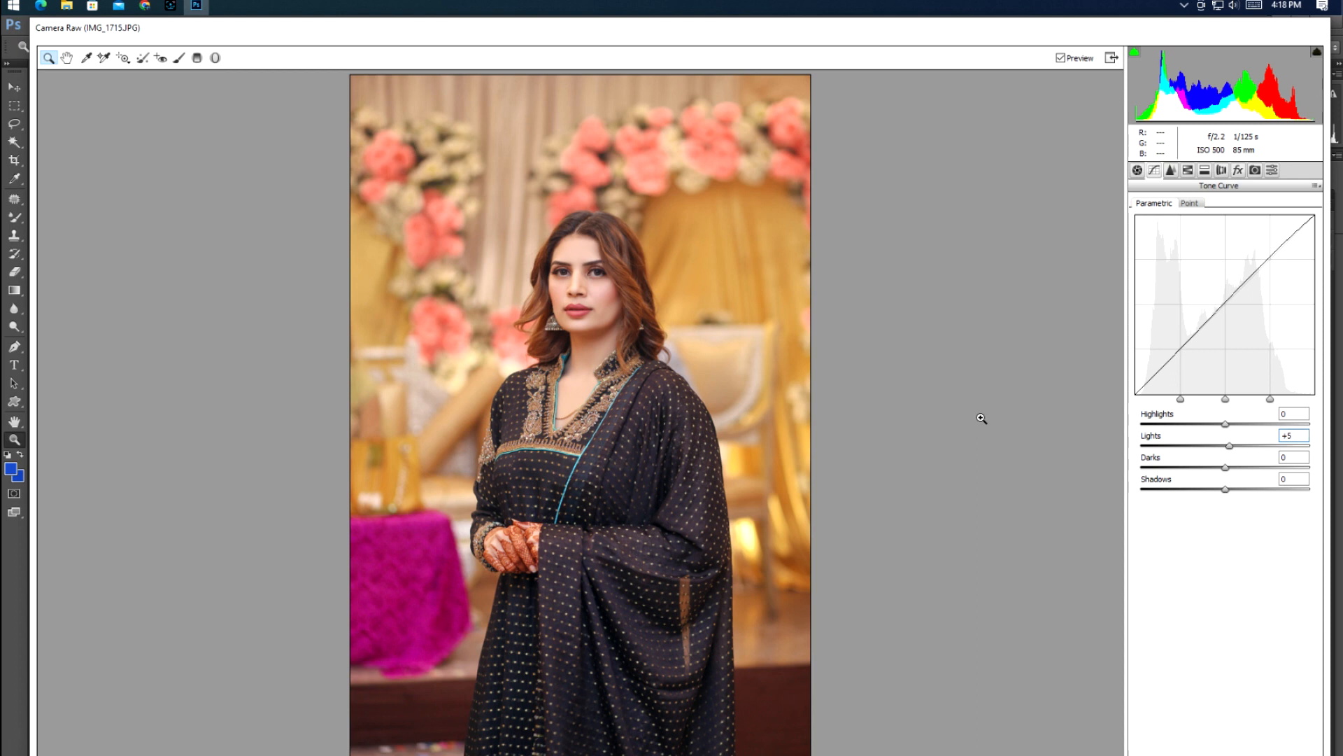
pyautogui.press('Return')
pyautogui.click(1190, 285)
pyautogui.click(1190, 285)
pyautogui.click(1189, 285)
pyautogui.click(1190, 285)
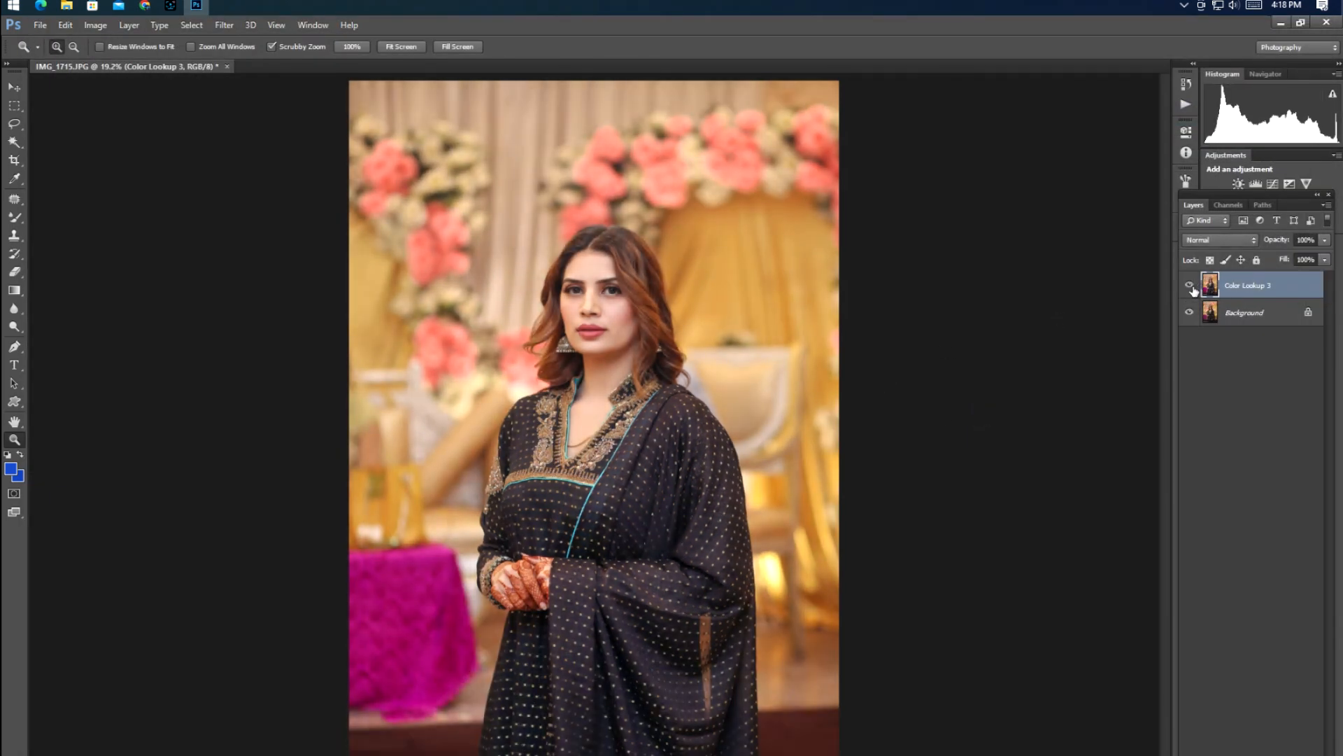
# - Add a Gradient Map adjustment layer and apply the Transparent Pastels preset
pyautogui.click(1257, 755)
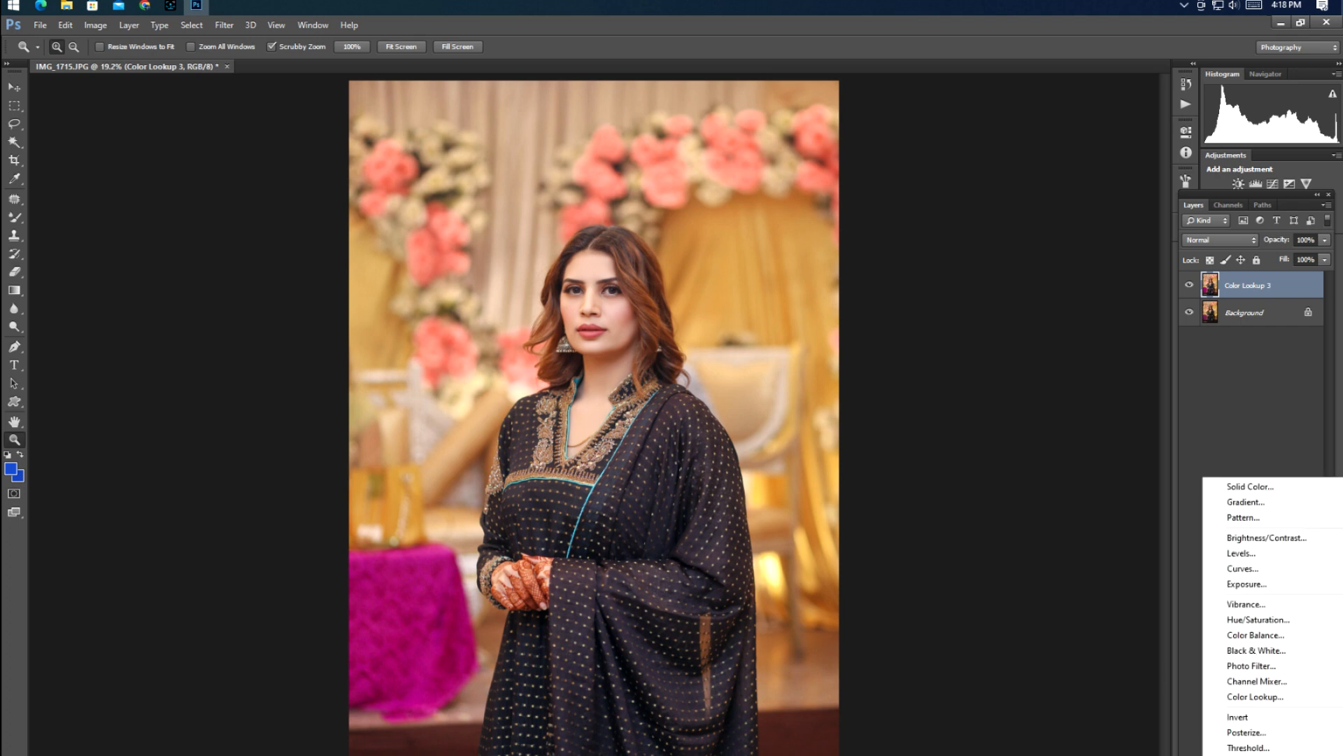
pyautogui.click(1249, 755)
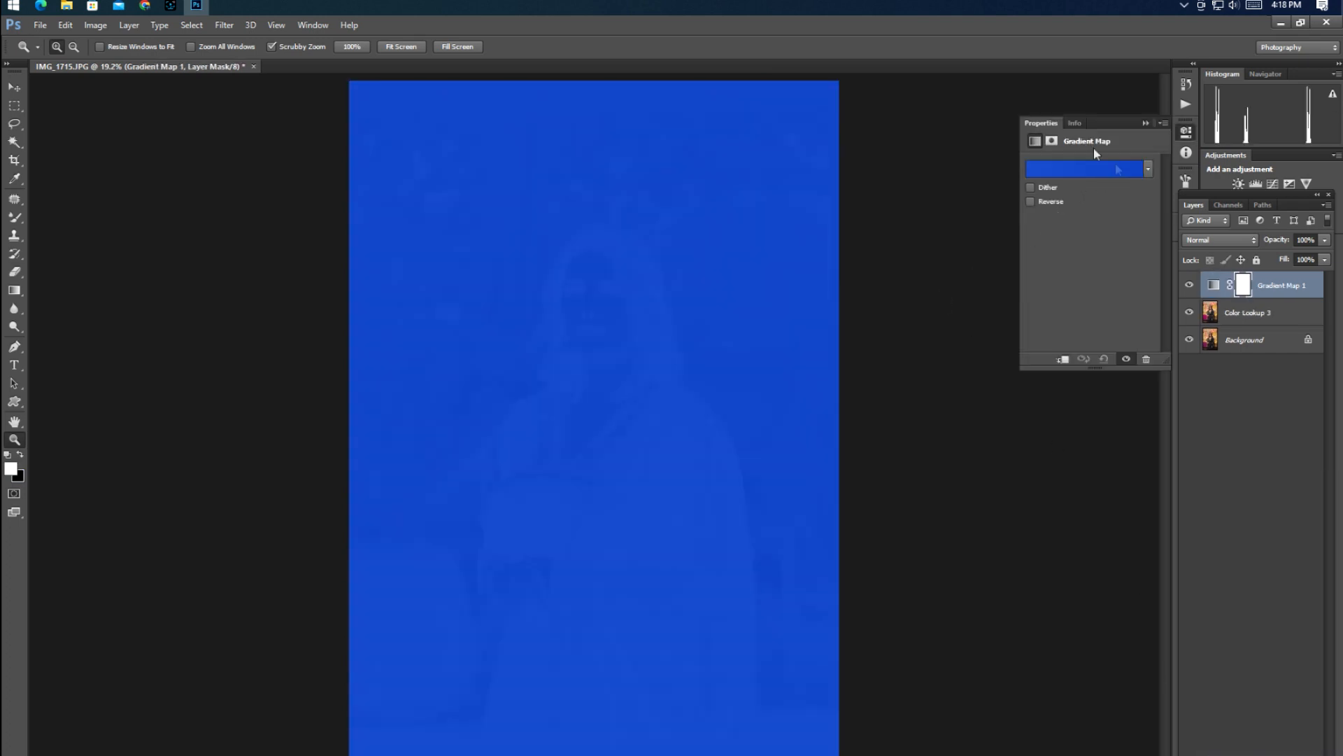
pyautogui.click(1148, 170)
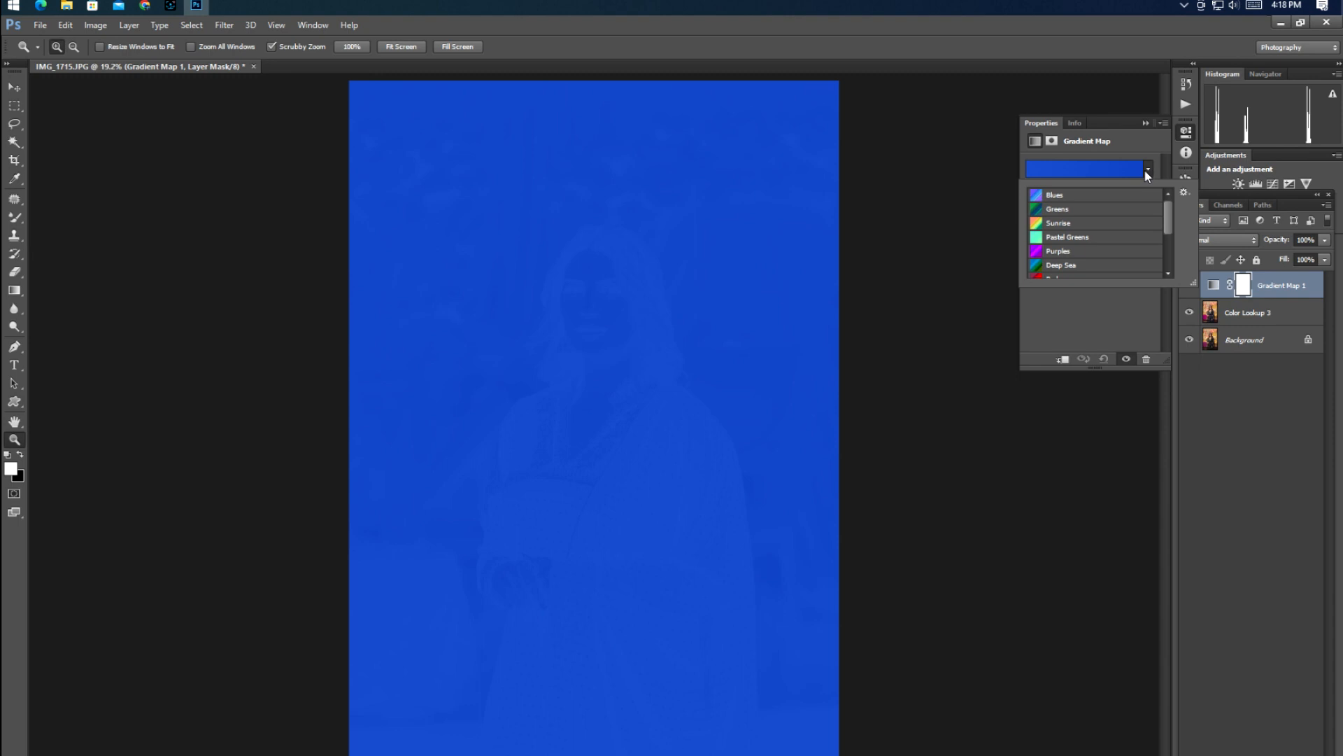
pyautogui.moveTo(1169, 216); pyautogui.dragTo(1163, 258)
pyautogui.click(1122, 257)
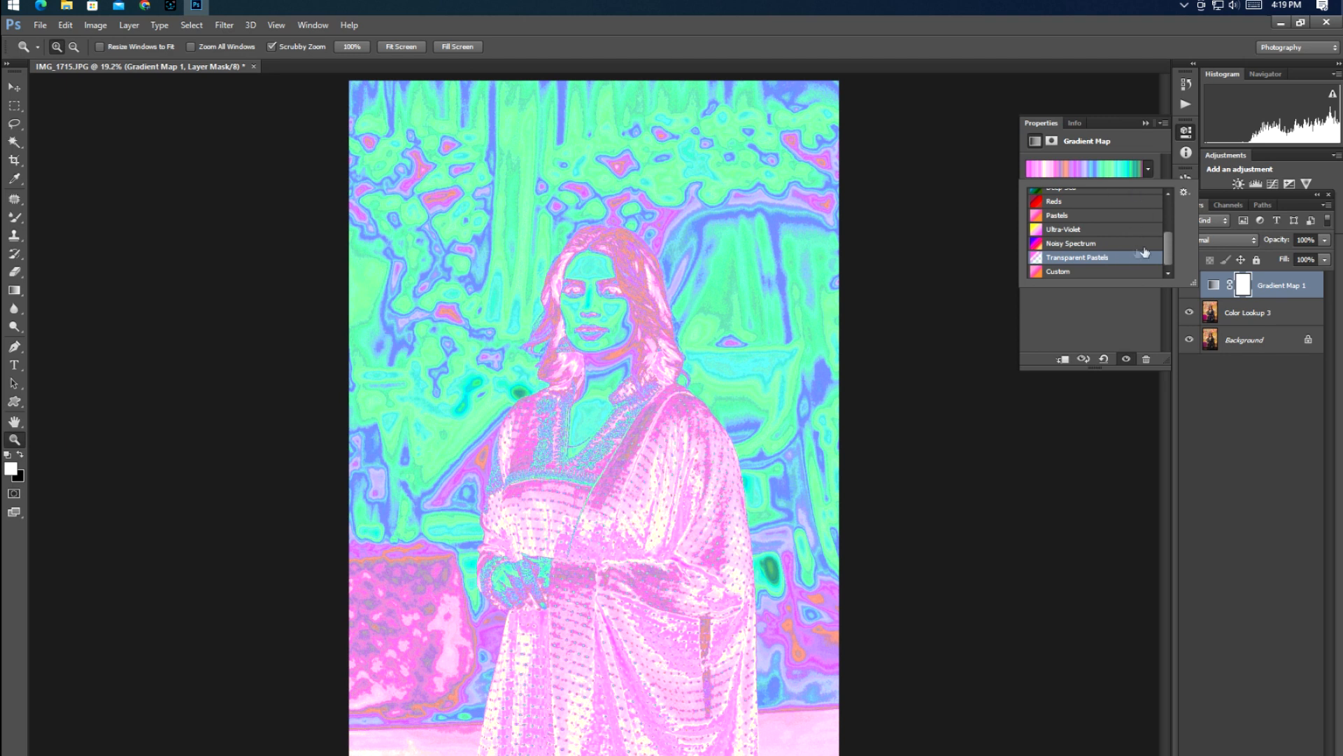
# - Try the Blues, Greens and Sunrise presets on the Gradient Map layer
pyautogui.moveTo(1169, 246); pyautogui.dragTo(1170, 209)
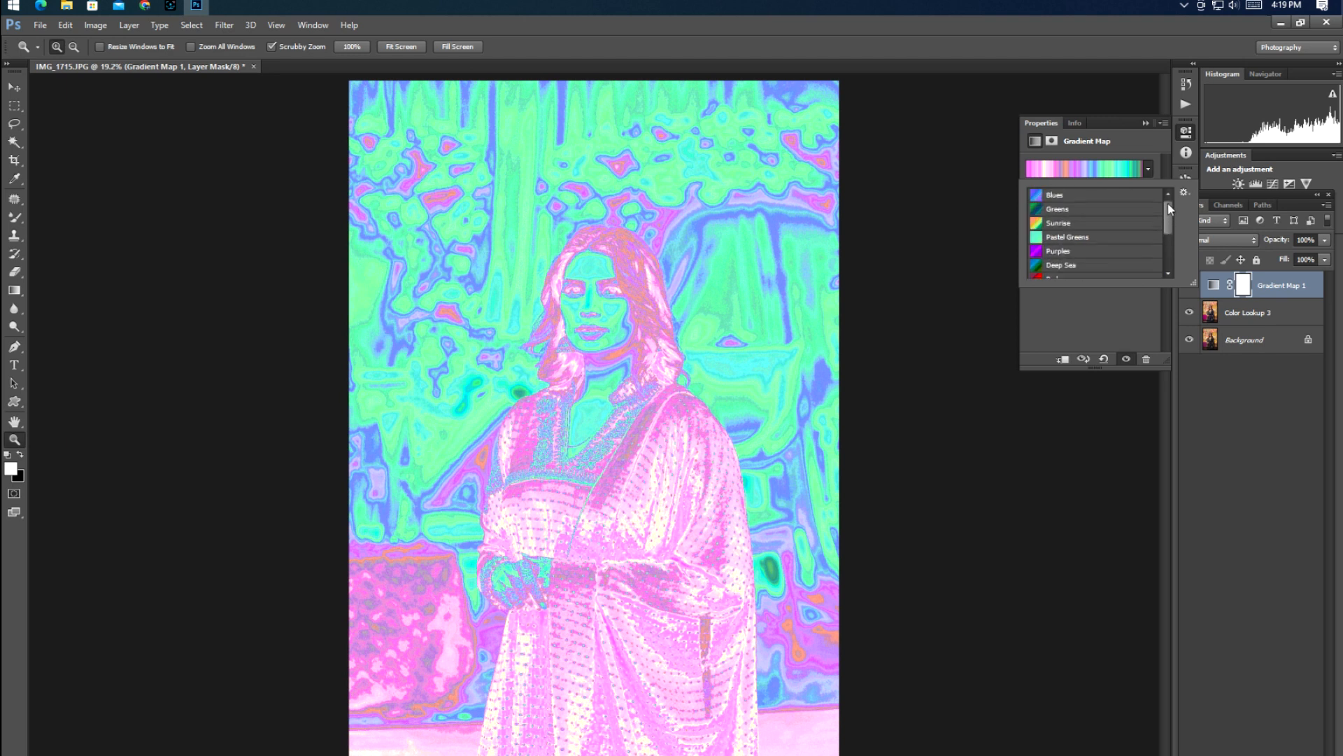
pyautogui.click(1078, 194)
pyautogui.click(1074, 210)
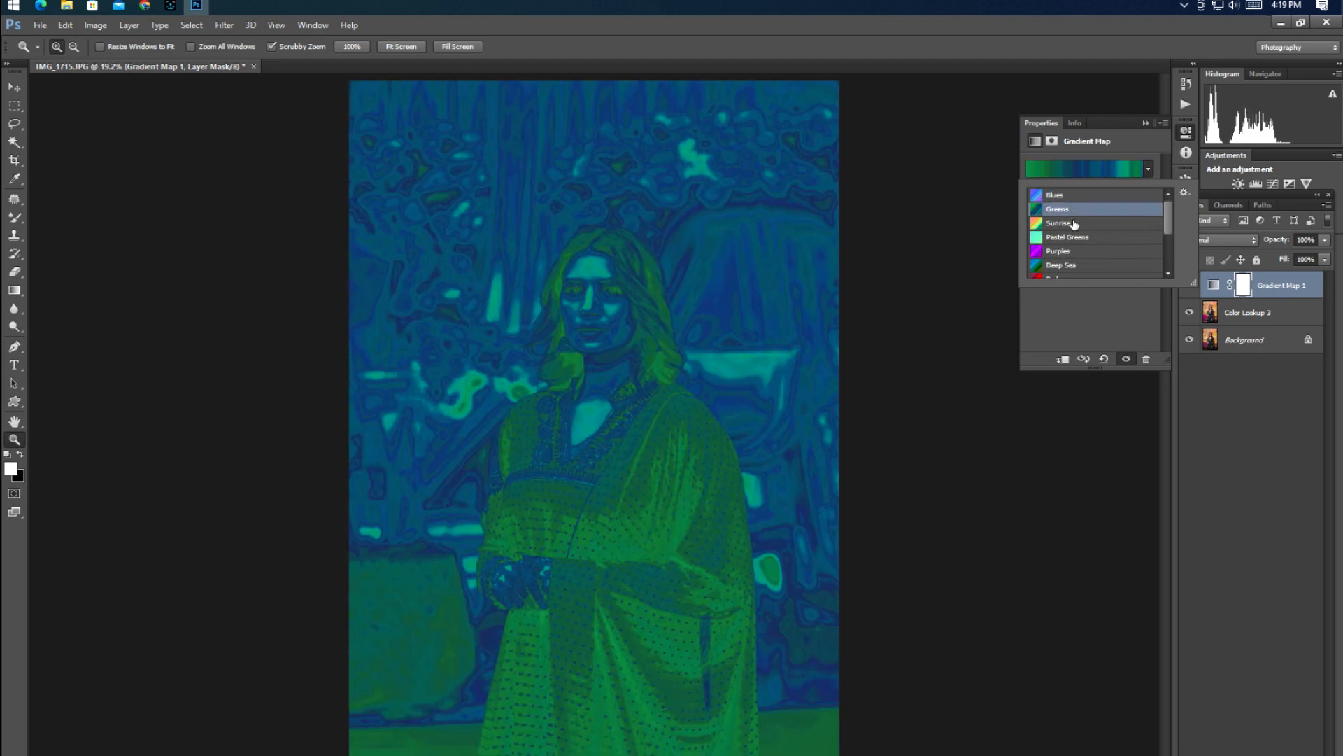
pyautogui.click(1074, 222)
pyautogui.click(1147, 170)
pyautogui.click(1148, 170)
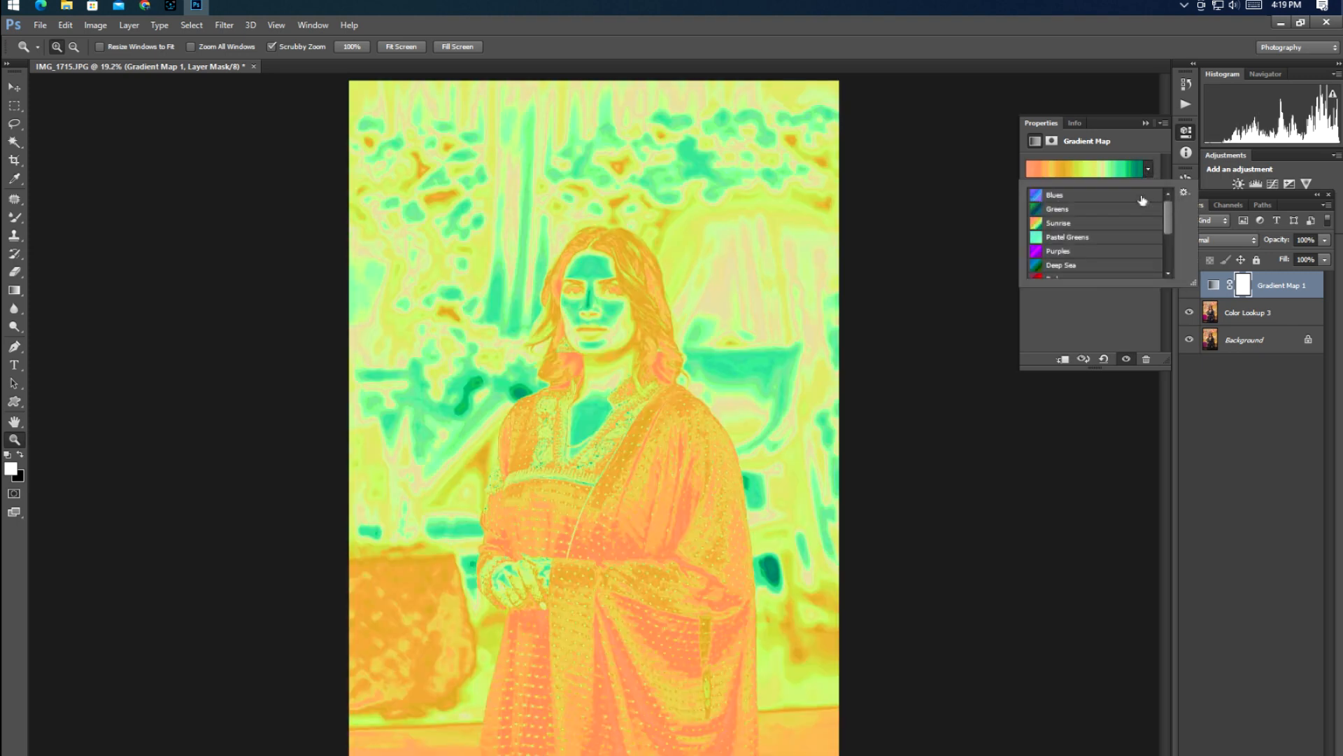
pyautogui.click(1053, 143)
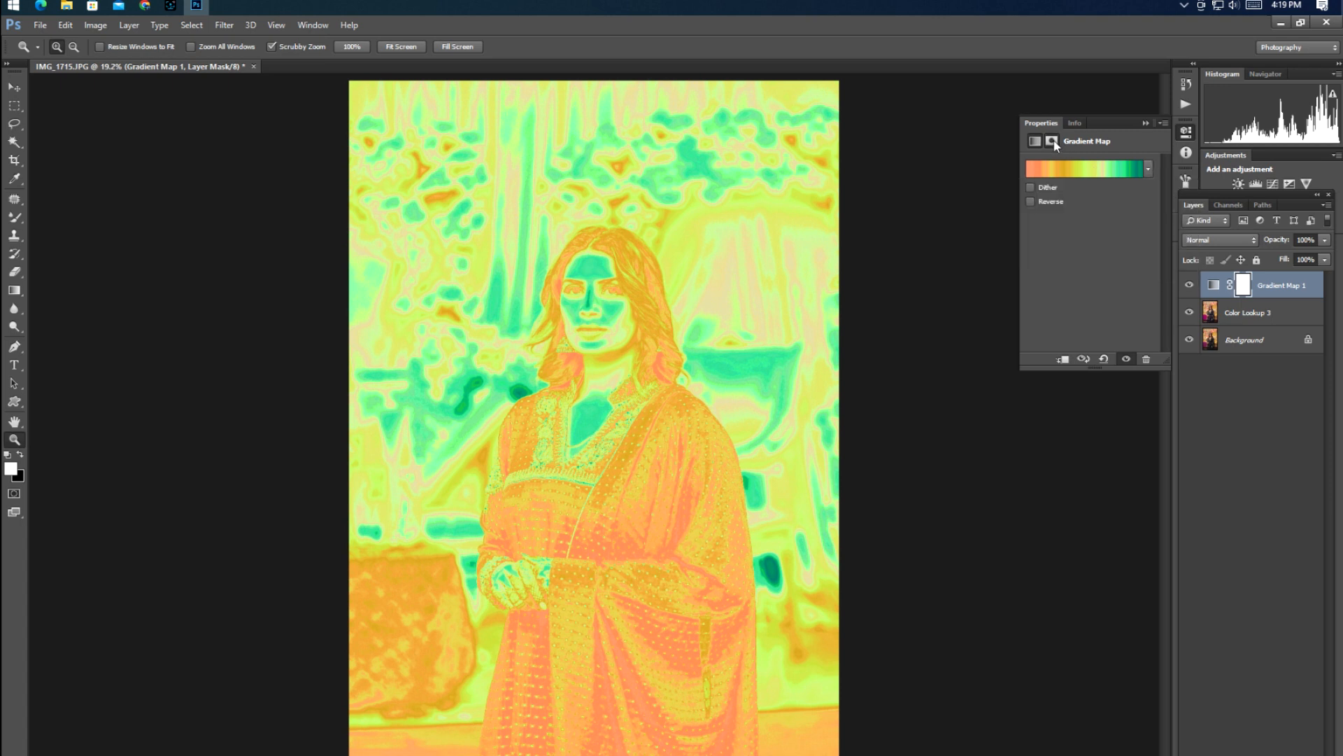
pyautogui.click(1053, 142)
pyautogui.click(1035, 140)
# - Apply the Custom gradient preset to the Gradient Map layer and open that gradient for editing
pyautogui.click(1142, 170)
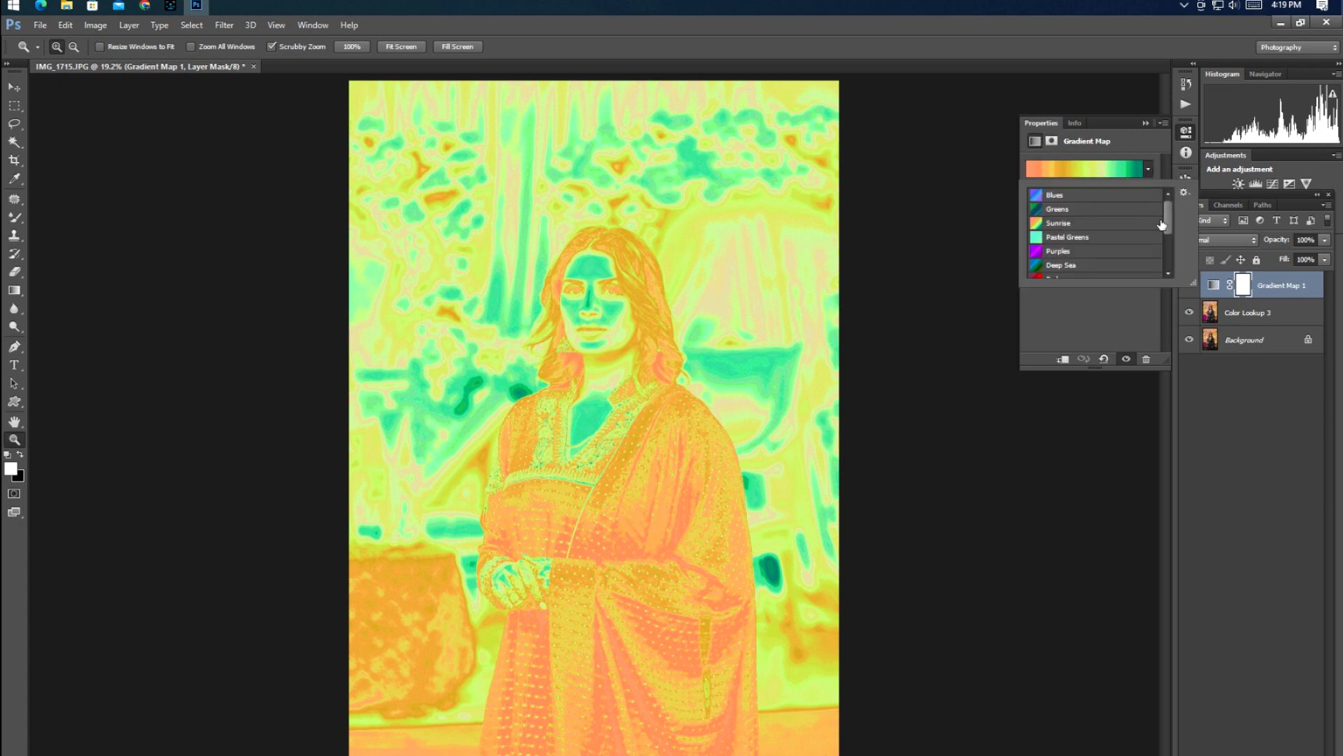
pyautogui.scroll(-3, 1169, 225)
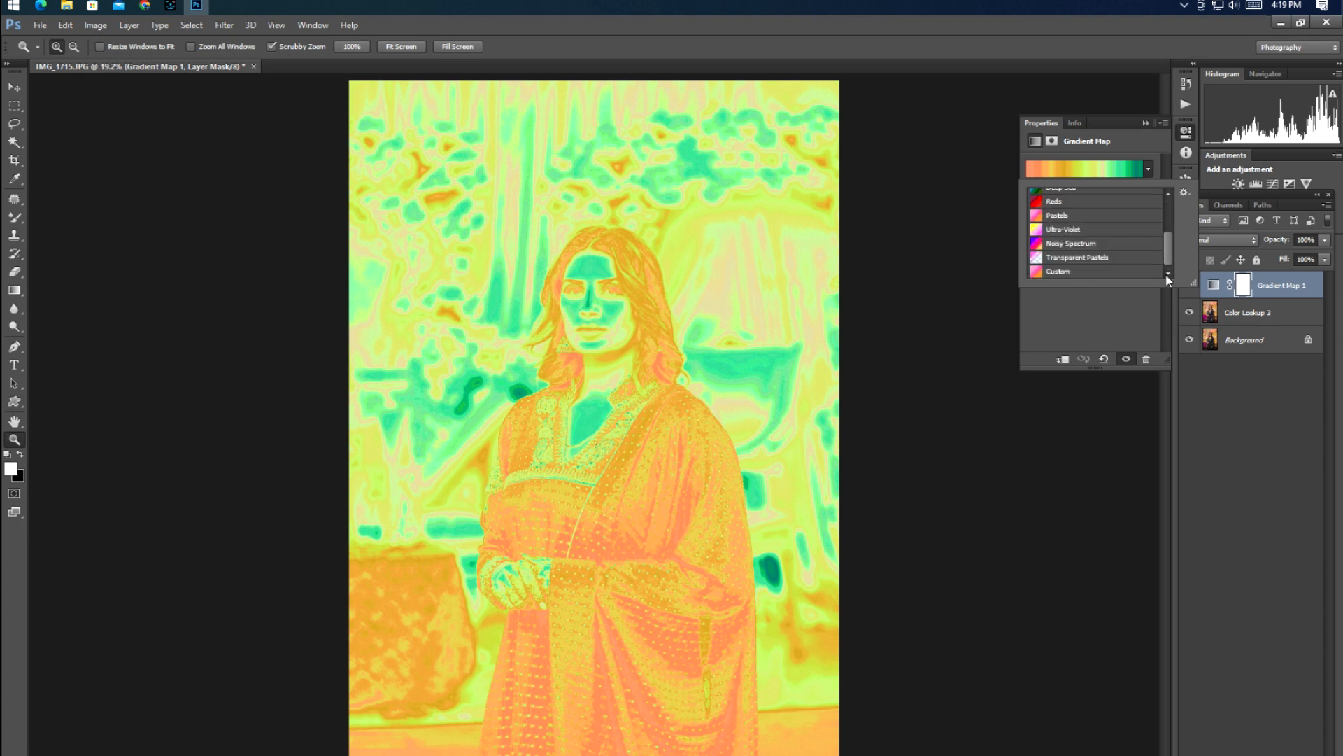
pyautogui.click(1128, 275)
pyautogui.click(1107, 167)
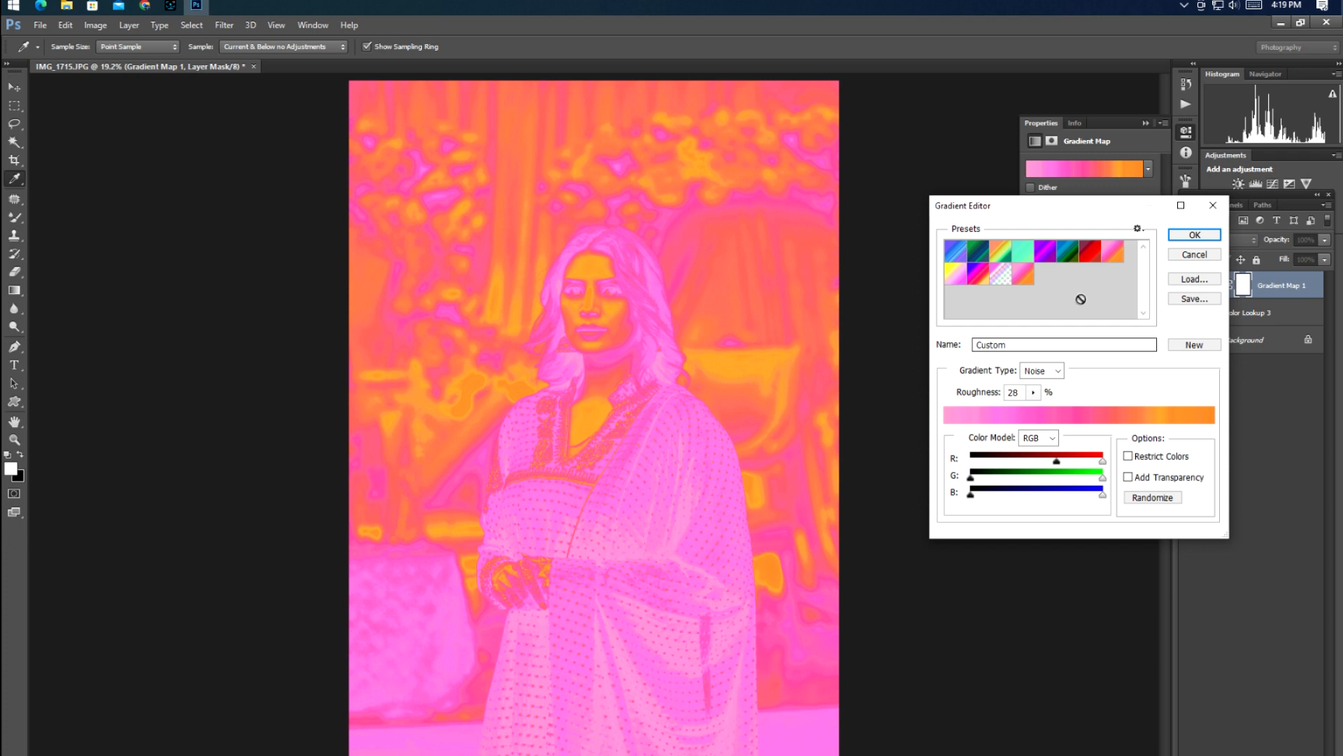
# - Try the Sunrise and Noisy Spectrum presets in the Gradient Editor and settle on Ultra-Violet
pyautogui.click(1023, 256)
pyautogui.click(1001, 257)
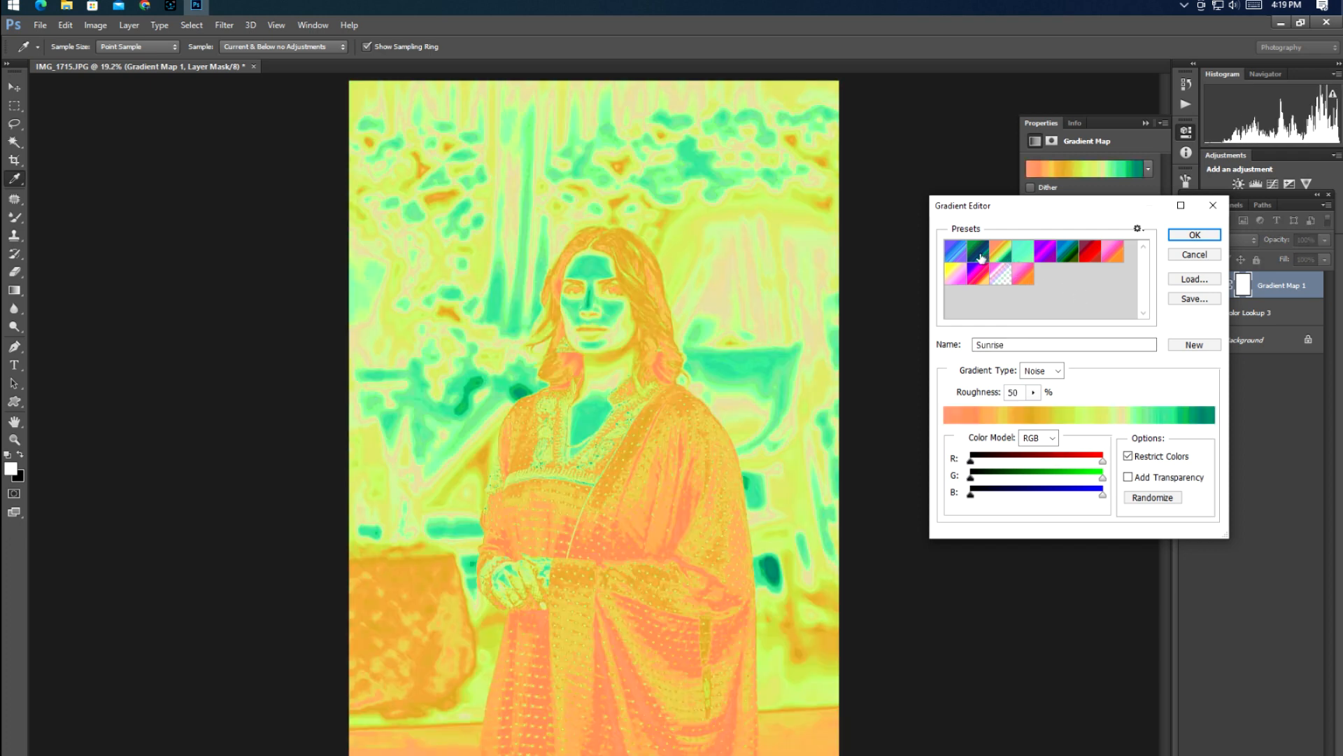
pyautogui.click(957, 259)
pyautogui.click(955, 273)
pyautogui.click(978, 274)
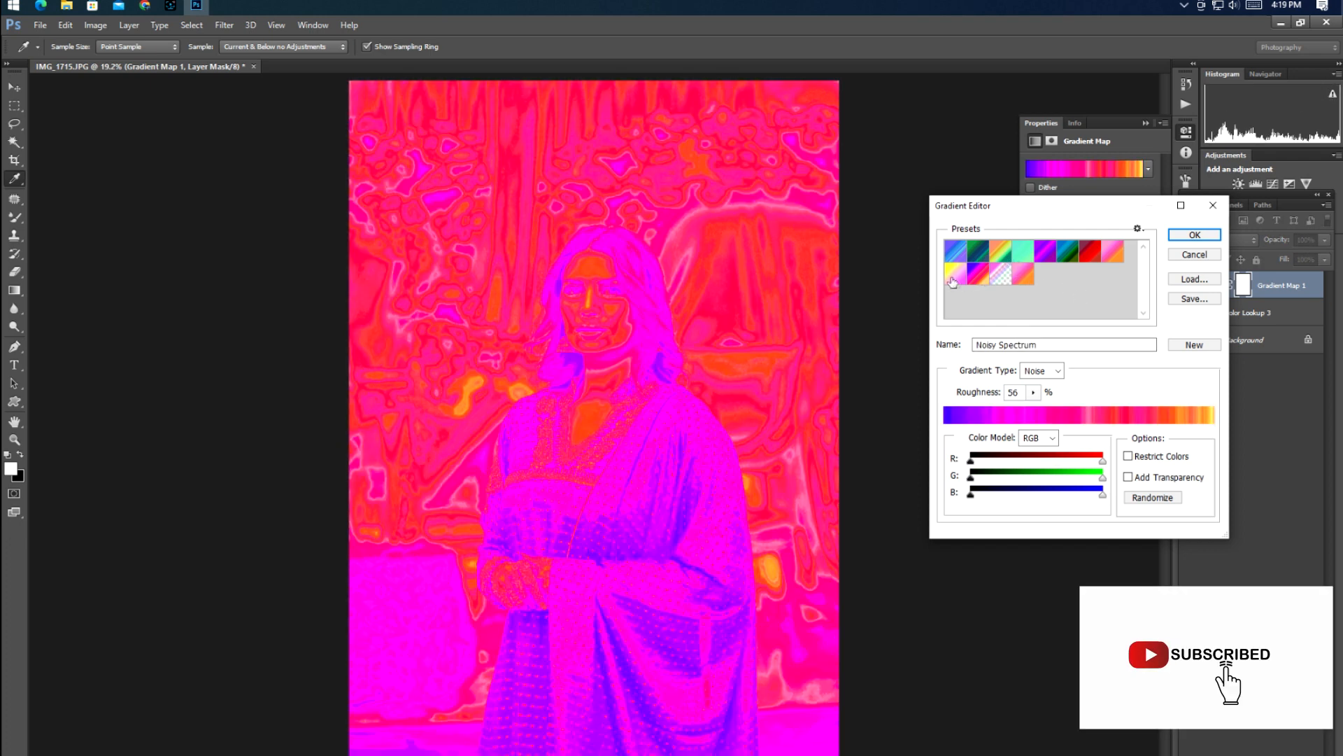
pyautogui.click(954, 277)
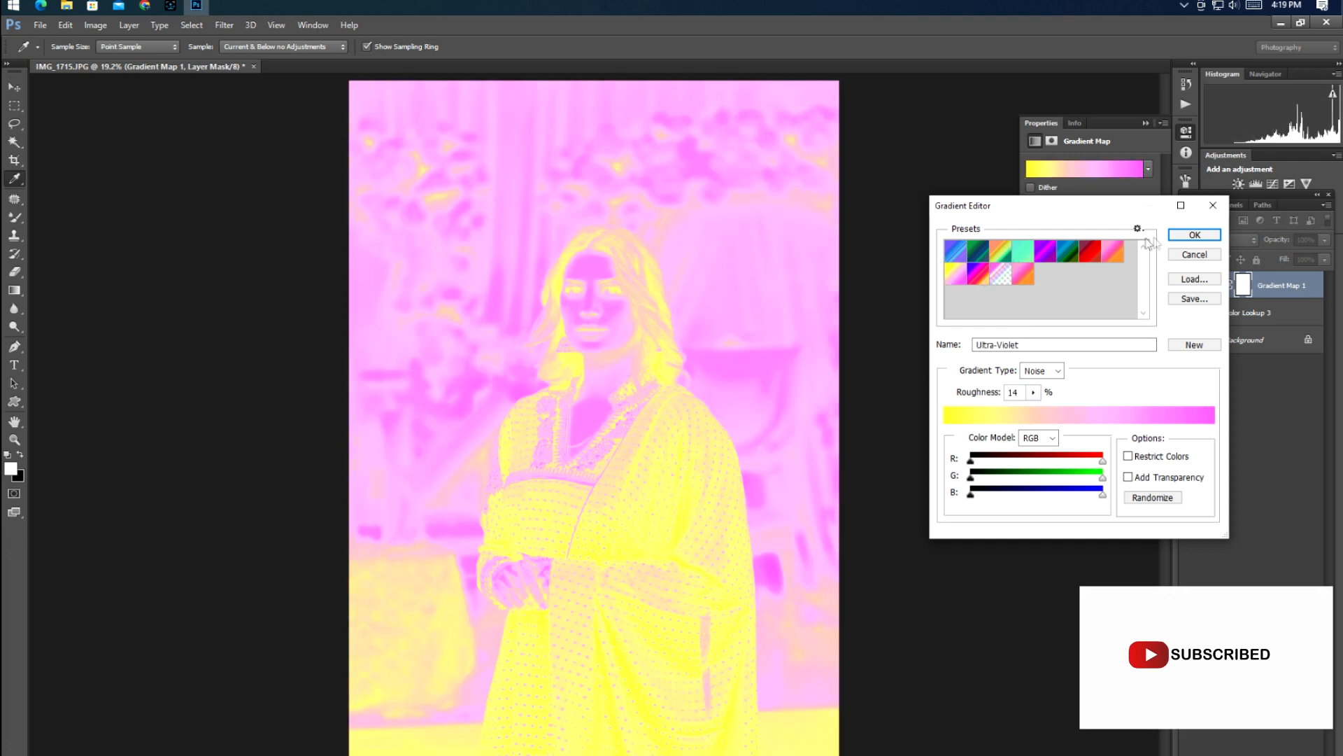
pyautogui.click(1155, 127)
# - Cycle the Gradient Map layer through the blend modes, including Soft Light, Hard Light and Hard Mix
pyautogui.click(1219, 239)
pyautogui.click(1213, 270)
pyautogui.press('Down')
pyautogui.press('Down')
pyautogui.press('Down')
pyautogui.press('Down')
pyautogui.press('Down')
pyautogui.press('Down')
pyautogui.press('Down')
pyautogui.press('Down')
pyautogui.press('Down')
pyautogui.press('Down')
pyautogui.press('Down')
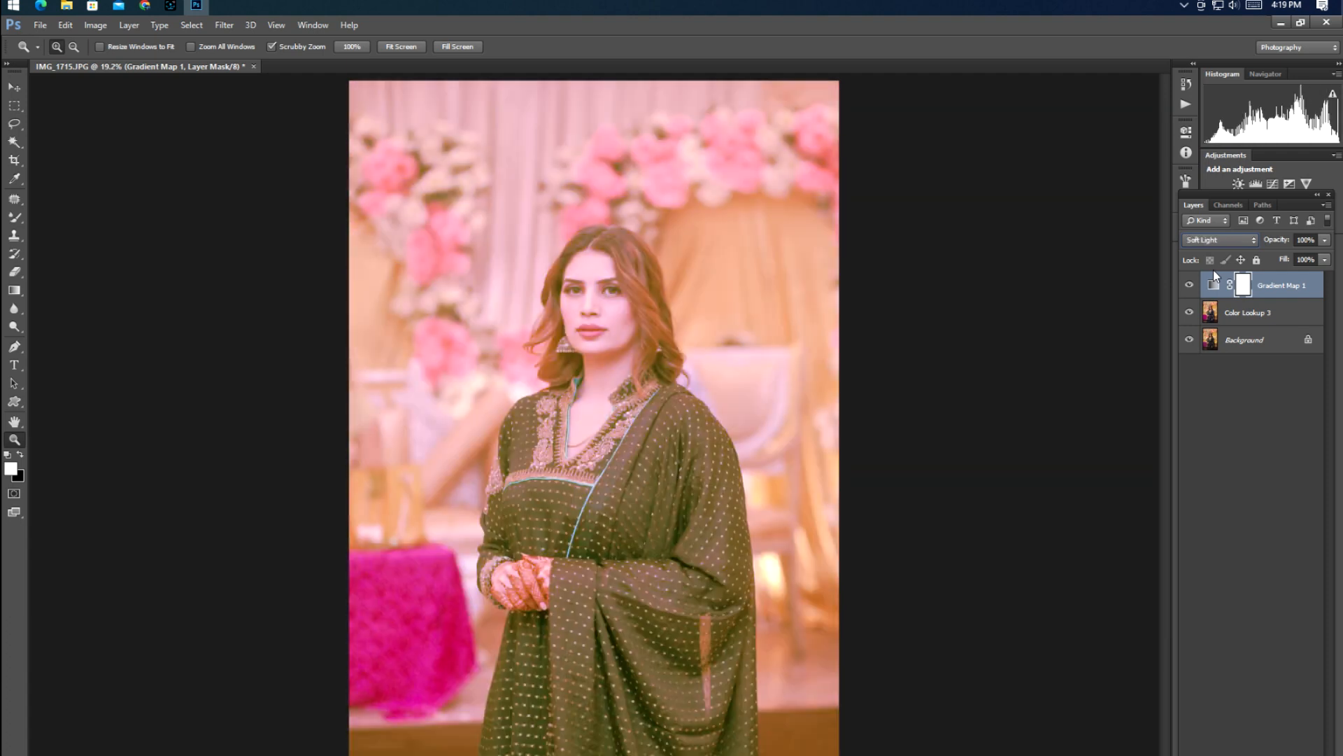
pyautogui.press('Down')
pyautogui.press('Down')
pyautogui.press('Down')
pyautogui.press('Down')
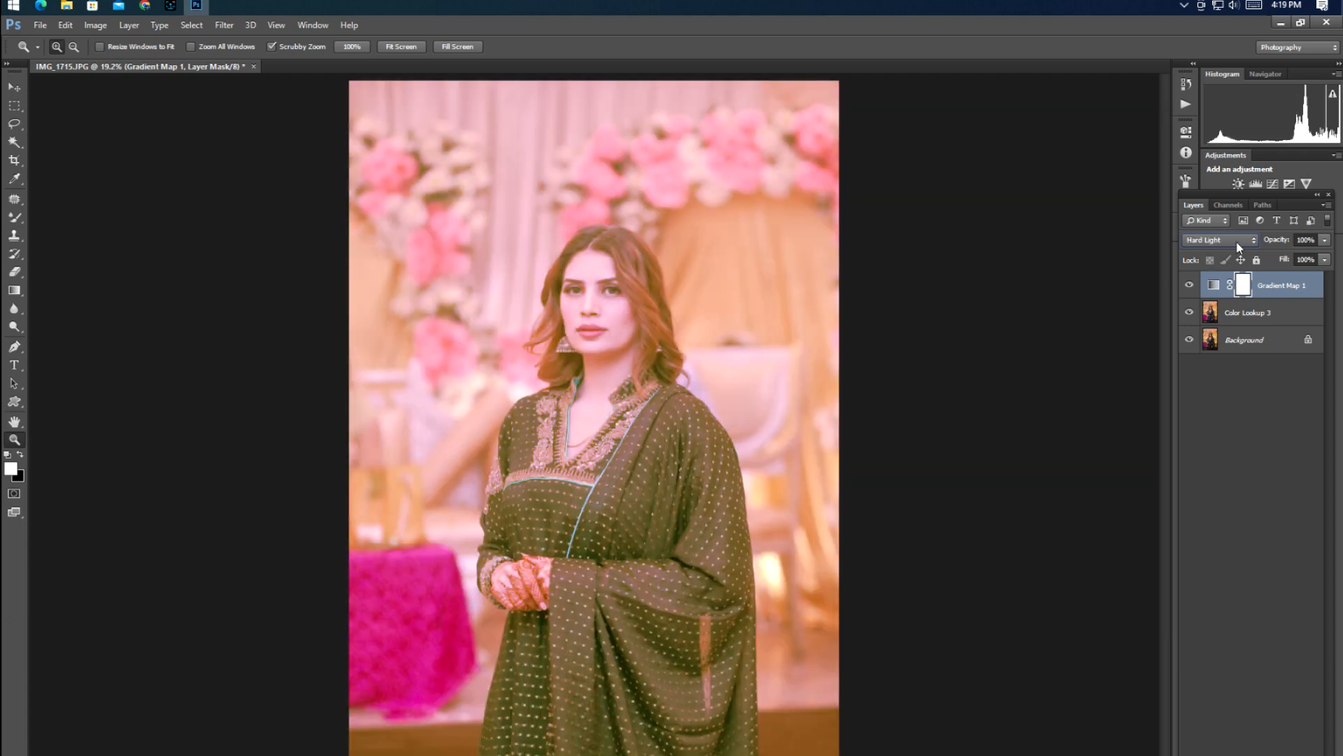
pyautogui.press('Down')
pyautogui.press('Down')
pyautogui.press('Down')
pyautogui.press('Down')
pyautogui.press('Down')
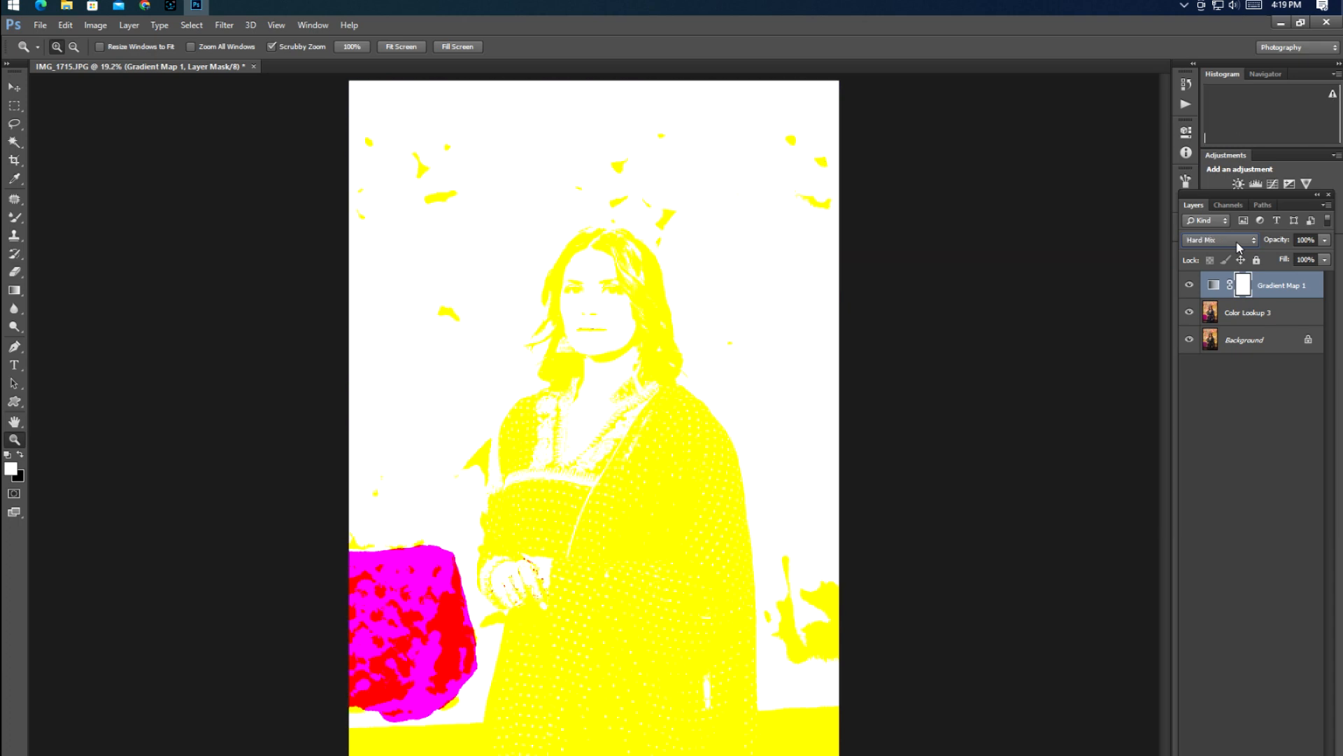
# - Set the Gradient Map layer's blend mode to Saturation and its opacity to 9%
pyautogui.press('Down')
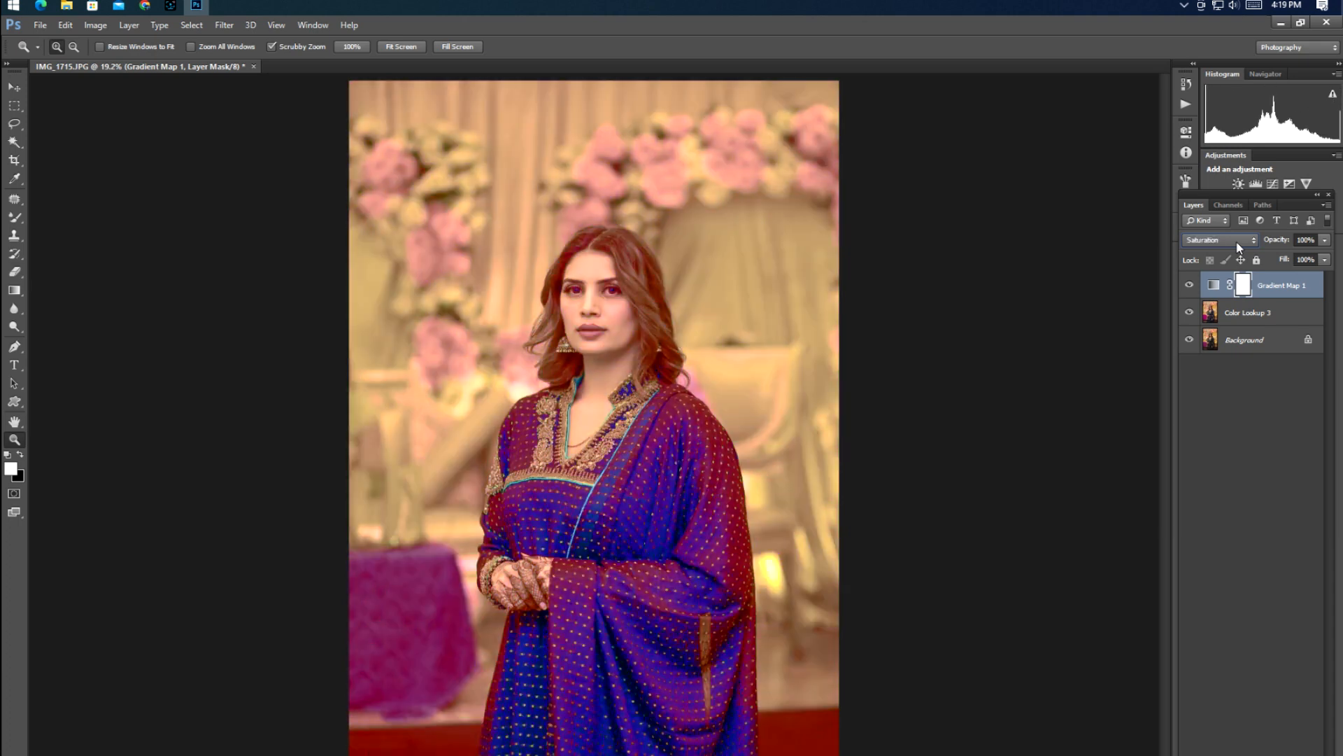
pyautogui.press('Down')
pyautogui.press('Up')
pyautogui.press('Down')
pyautogui.moveTo(1219, 243)
pyautogui.mouseDown()
pyautogui.moveTo(1201, 245)
pyautogui.moveTo(1216, 245)
pyautogui.mouseUp()
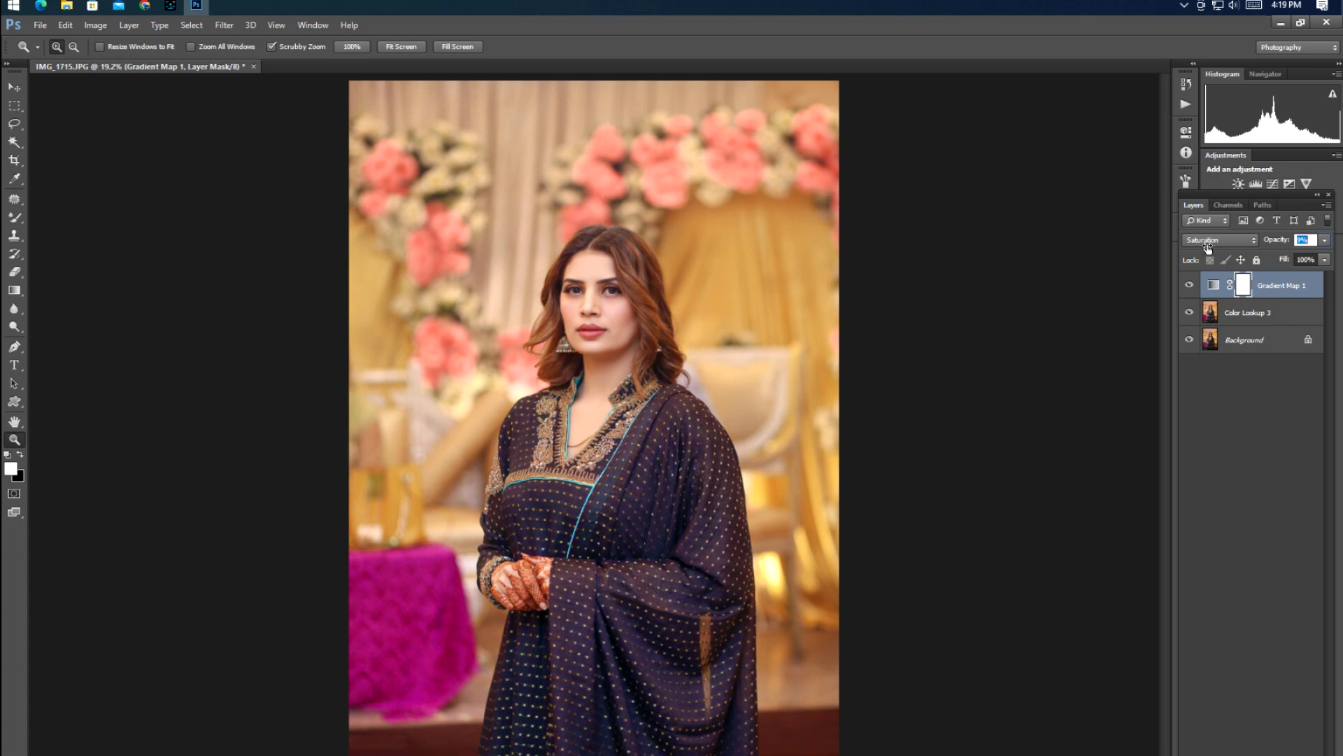
# - Delete the Gradient Map 1 layer
pyautogui.click(1263, 286)
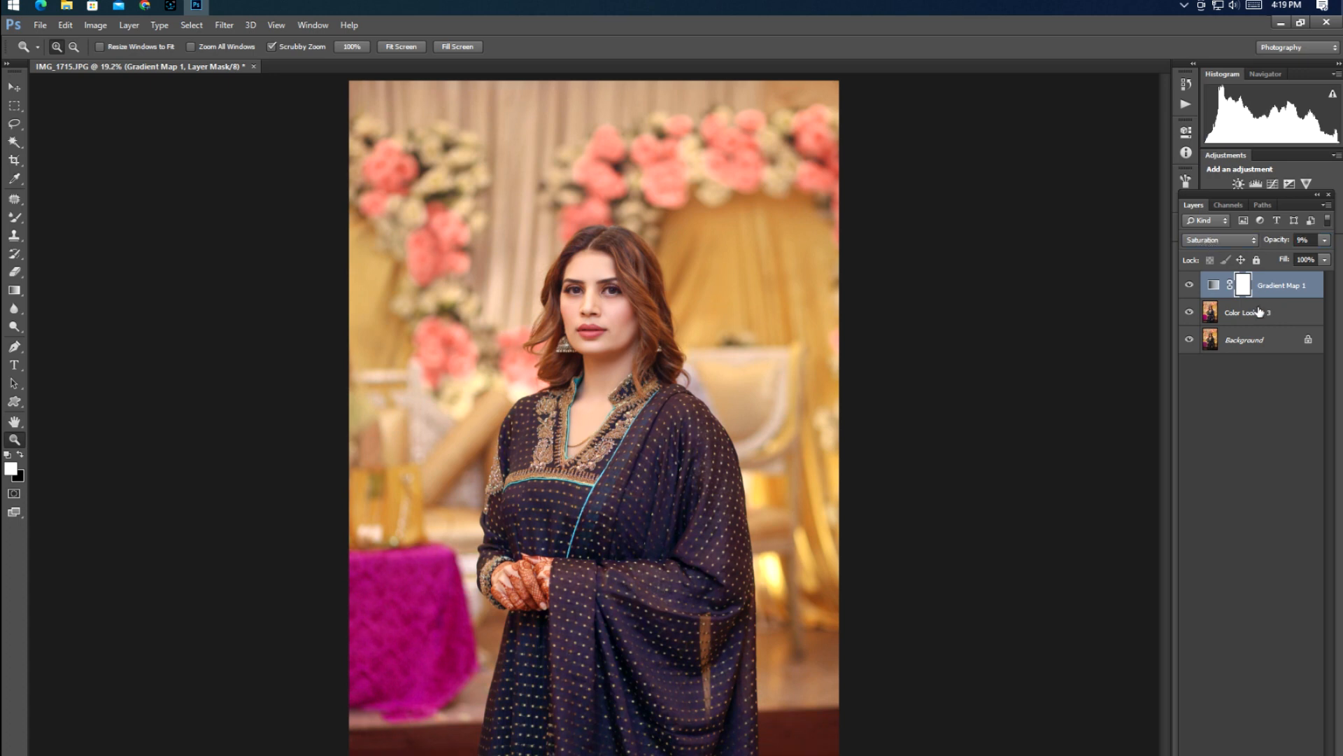
pyautogui.press('Delete')
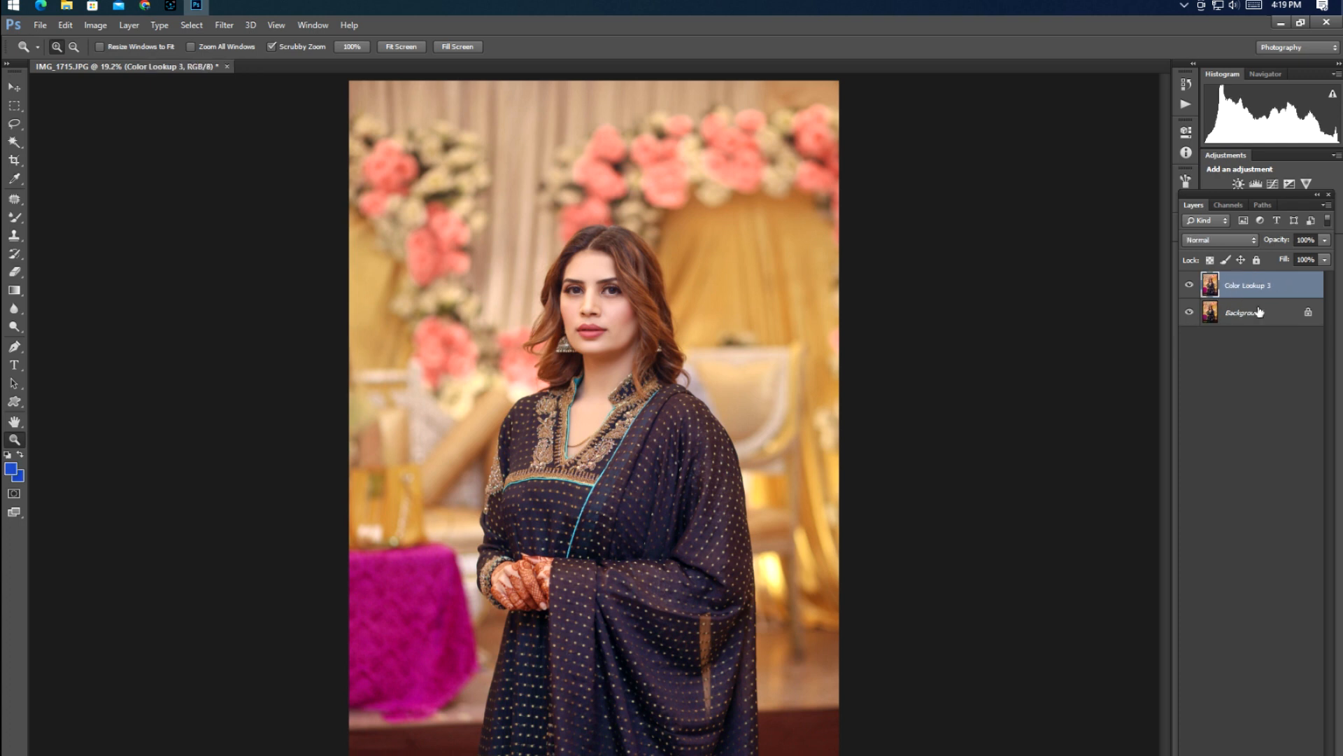
# - Lower the Red channel's white point to output 251 in Curves on the Color Lookup 3 layer
pyautogui.hotkey('ctrl', 'm')
pyautogui.click(1120, 194)
pyautogui.click(1114, 219)
pyautogui.moveTo(1242, 208); pyautogui.dragTo(1243, 210)
# - Set the RGB curve's midpoint to input 126, output 130 and its black point to input 2, output 0, and apply Curves
pyautogui.click(1111, 196)
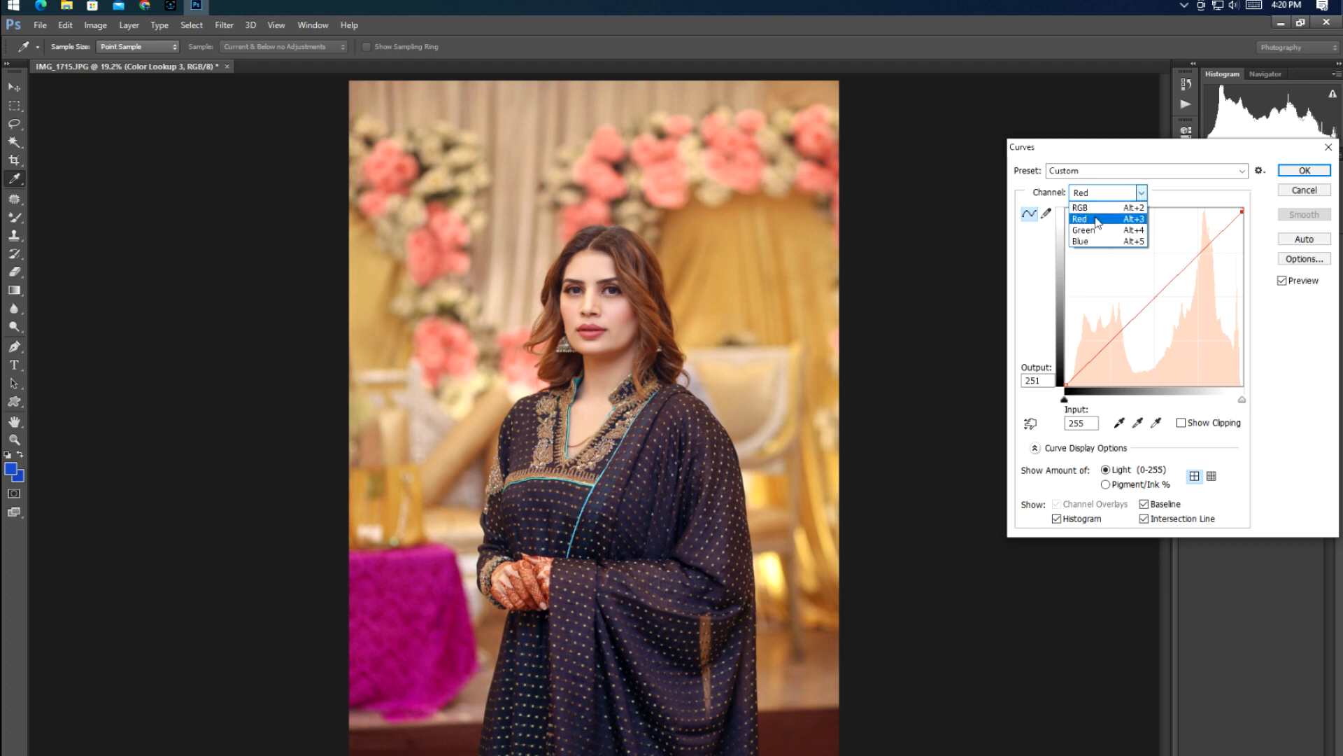
pyautogui.click(1095, 213)
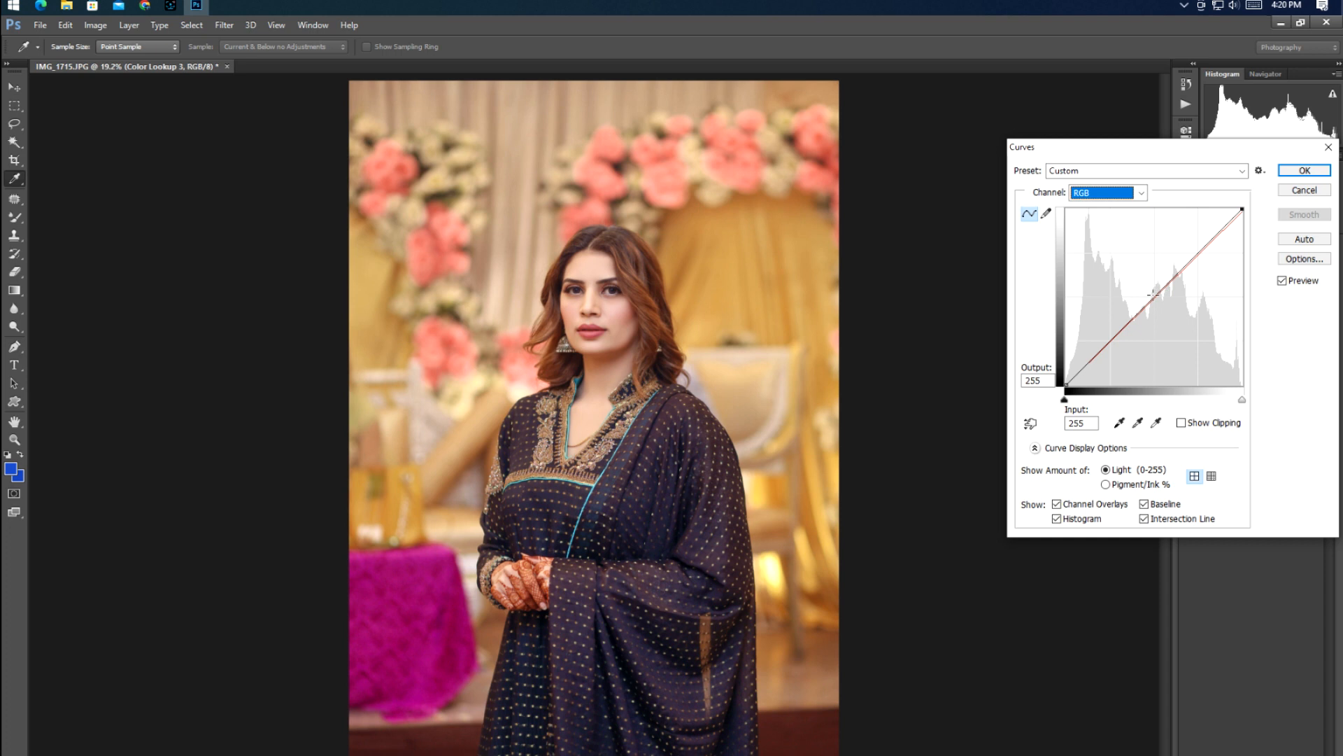
pyautogui.click(1153, 294)
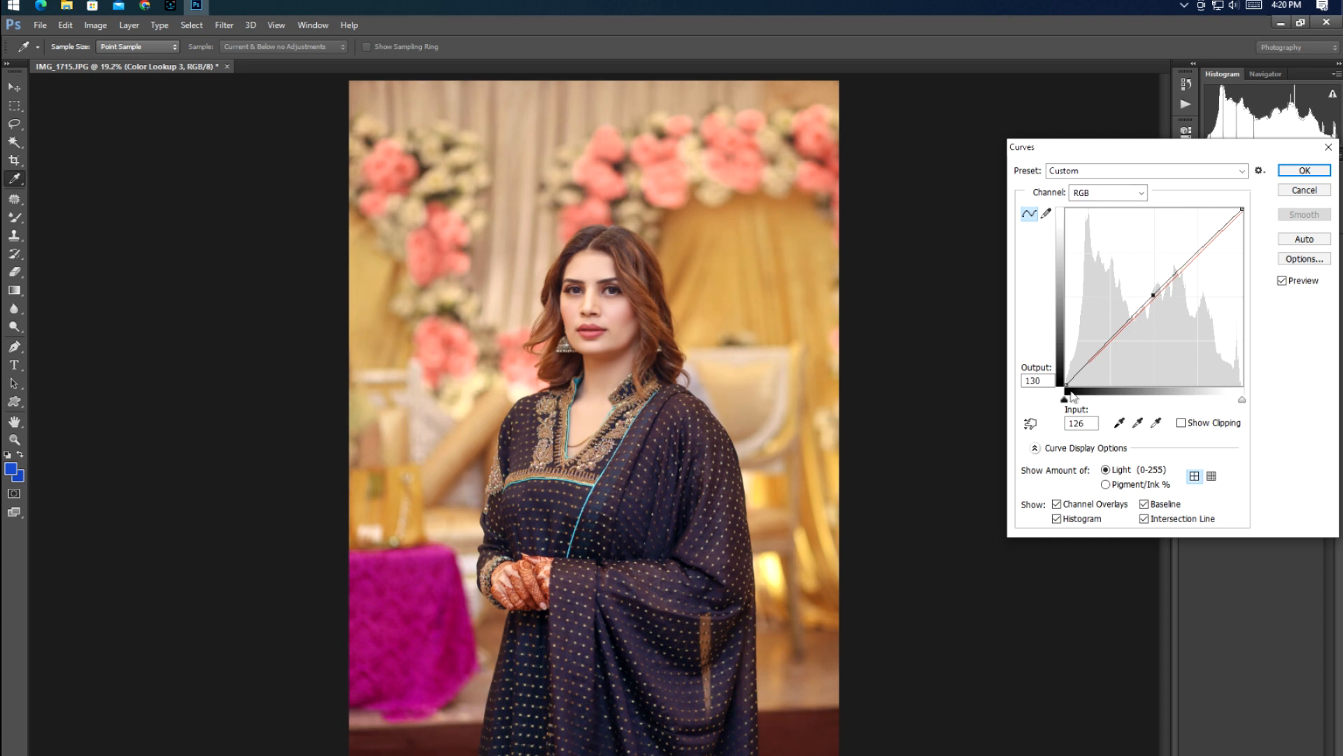
pyautogui.moveTo(1065, 385); pyautogui.dragTo(1070, 384)
pyautogui.press('Return')
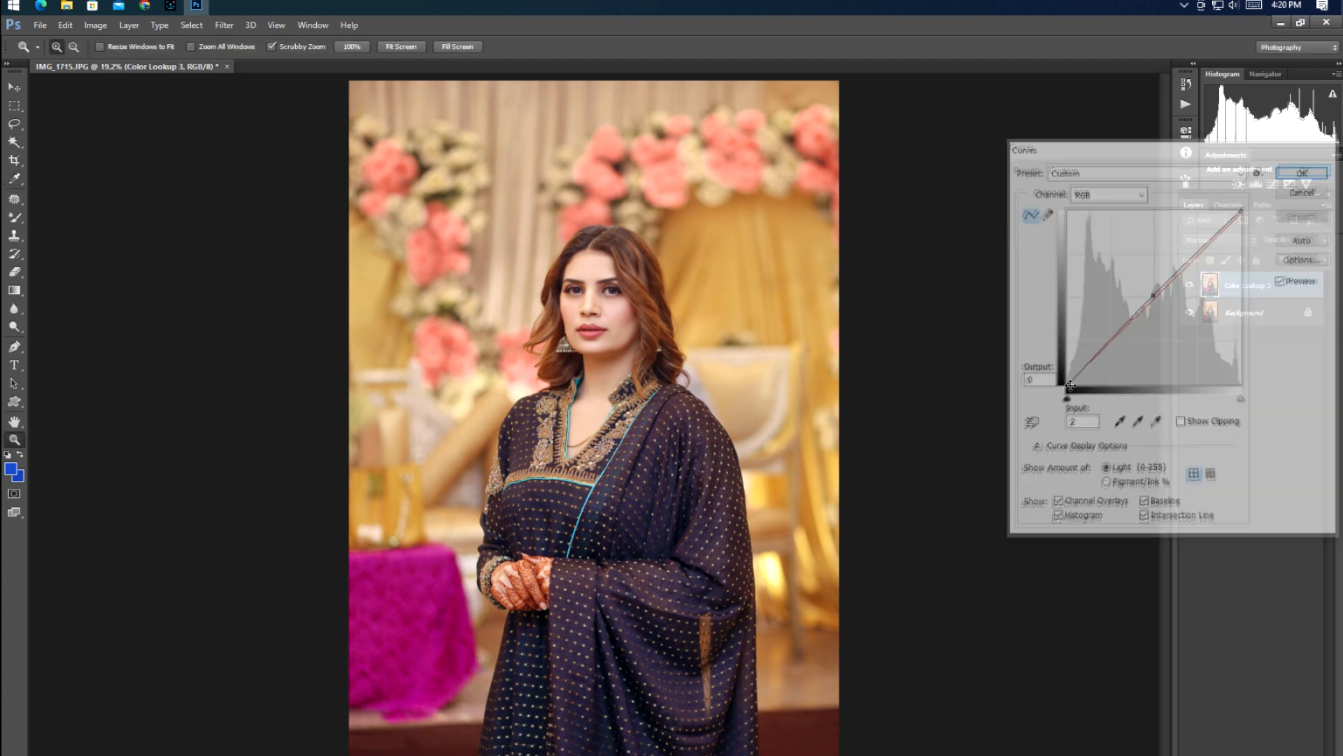
# - Set Tint to +5 and Blacks to -27 in the Camera Raw filter's Basic settings
pyautogui.hotkey('ctrl', 'shift', 'a')
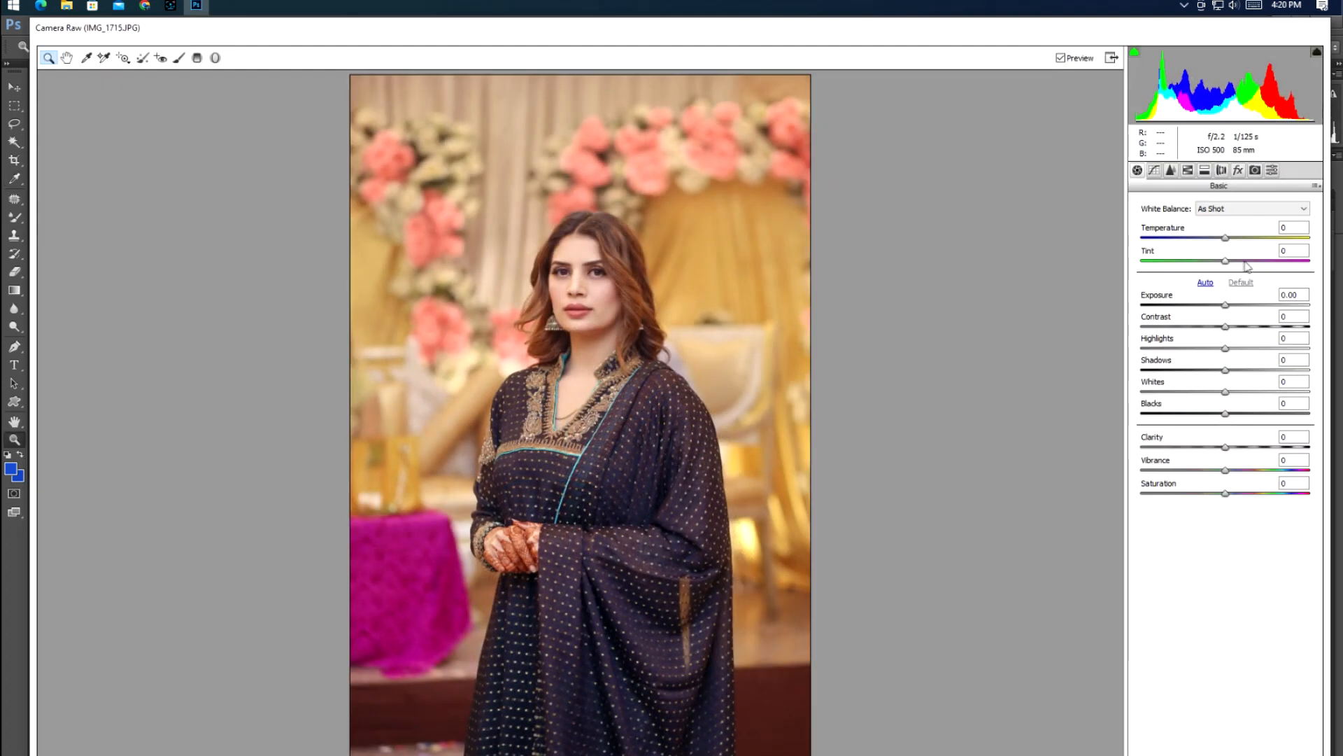
pyautogui.moveTo(1225, 261)
pyautogui.mouseDown()
pyautogui.moveTo(1245, 261)
pyautogui.moveTo(1231, 268)
pyautogui.mouseUp()
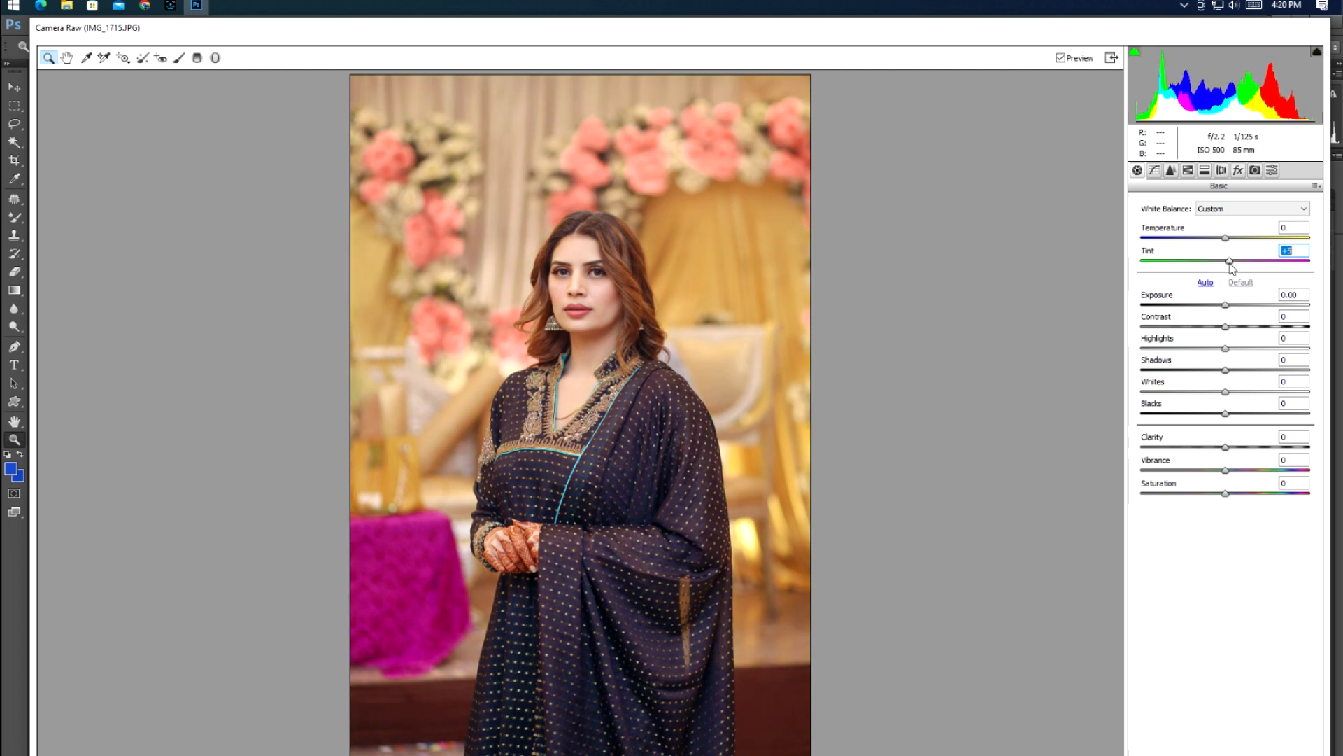
pyautogui.moveTo(1224, 414); pyautogui.dragTo(1200, 416)
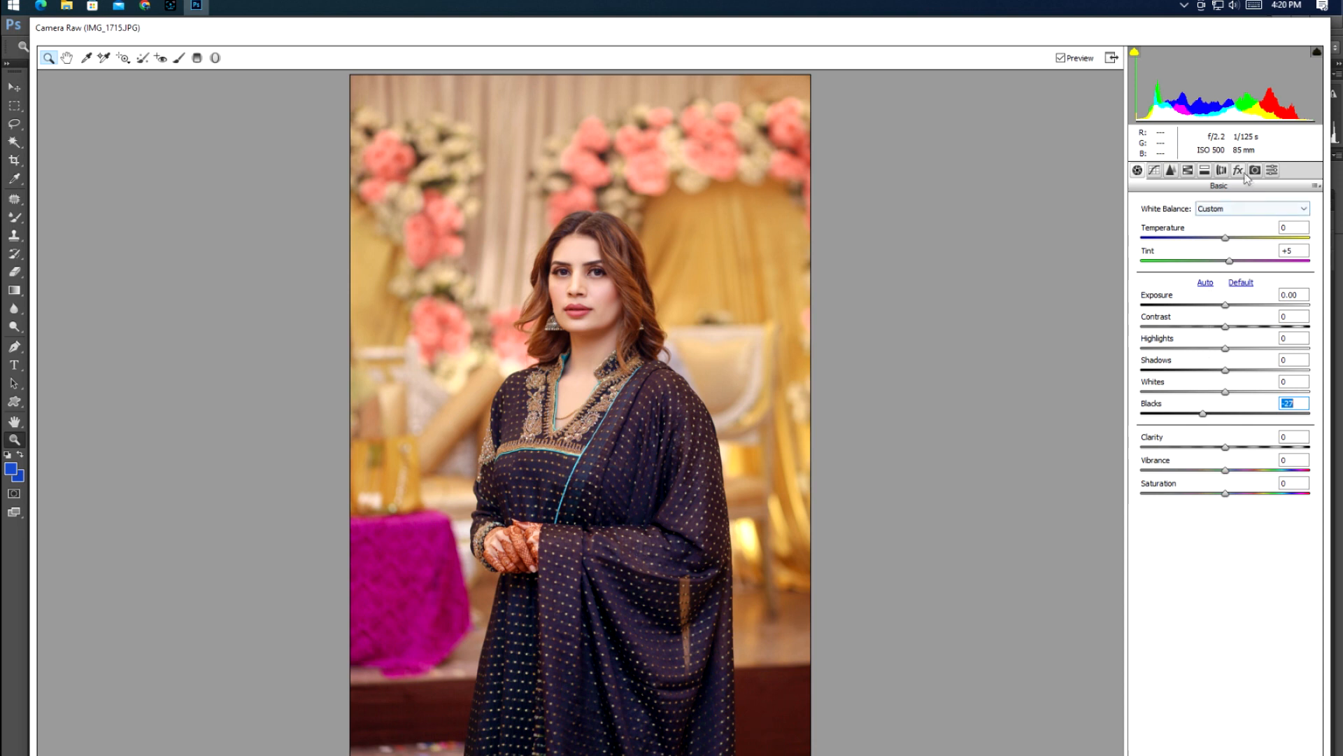
# - Split-tone the shadows with hue 101 and saturation 4
pyautogui.click(1219, 171)
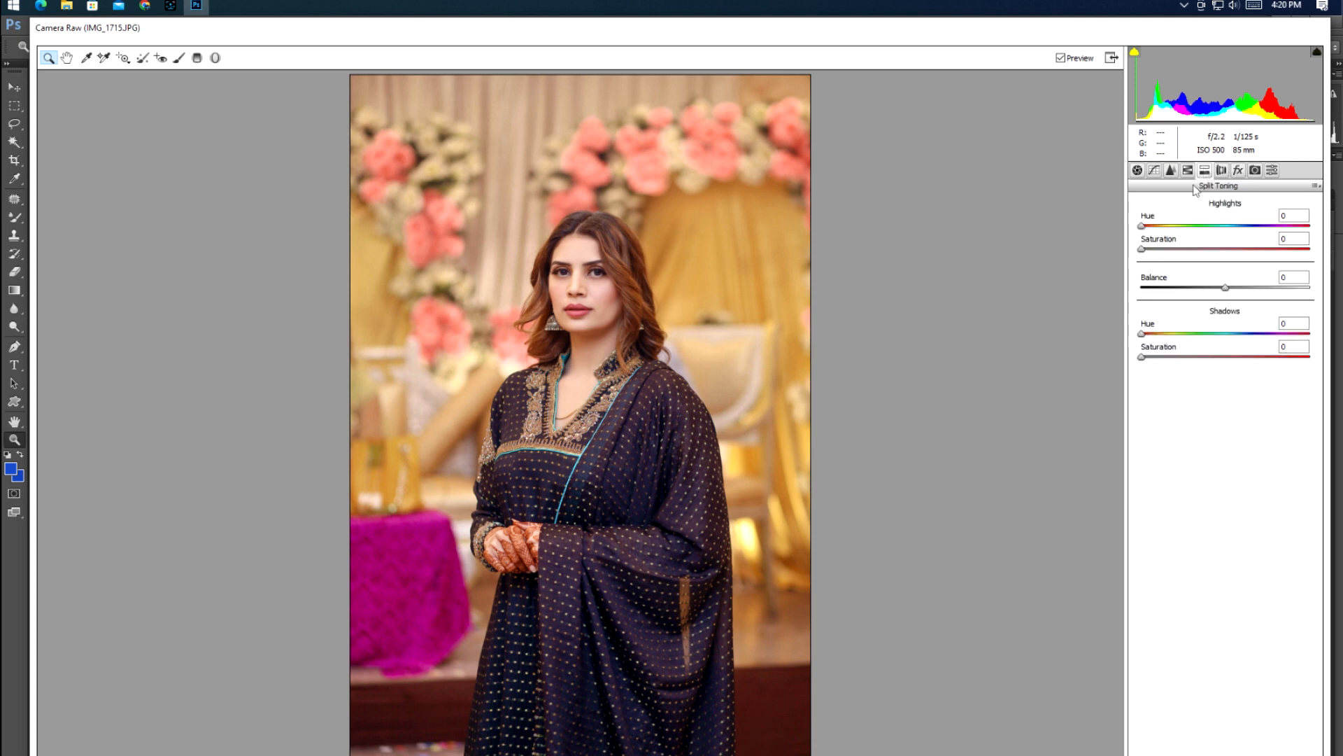
pyautogui.click(1157, 357)
pyautogui.moveTo(1153, 358); pyautogui.dragTo(1189, 335)
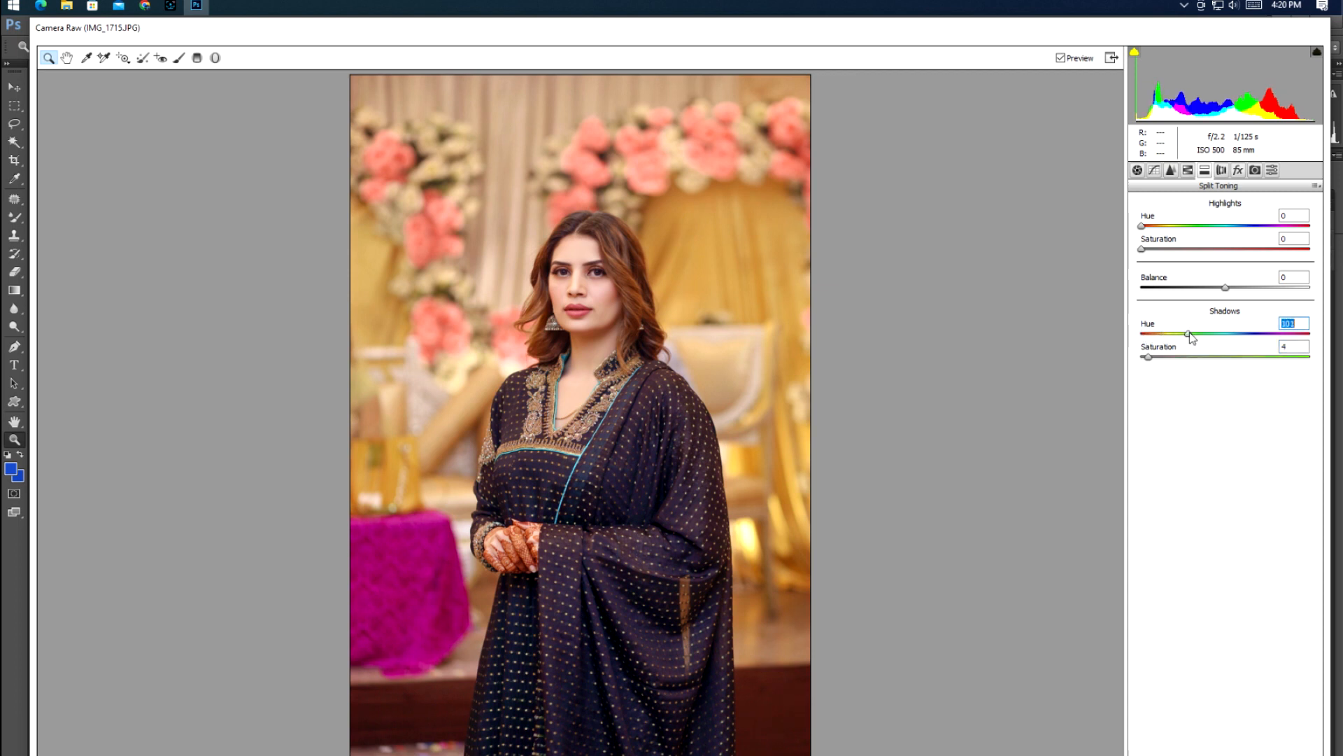
# - Split-tone the highlights with a blue hue at saturation 7, shift the balance slightly towards the shadows, and apply the filter
pyautogui.click(1154, 250)
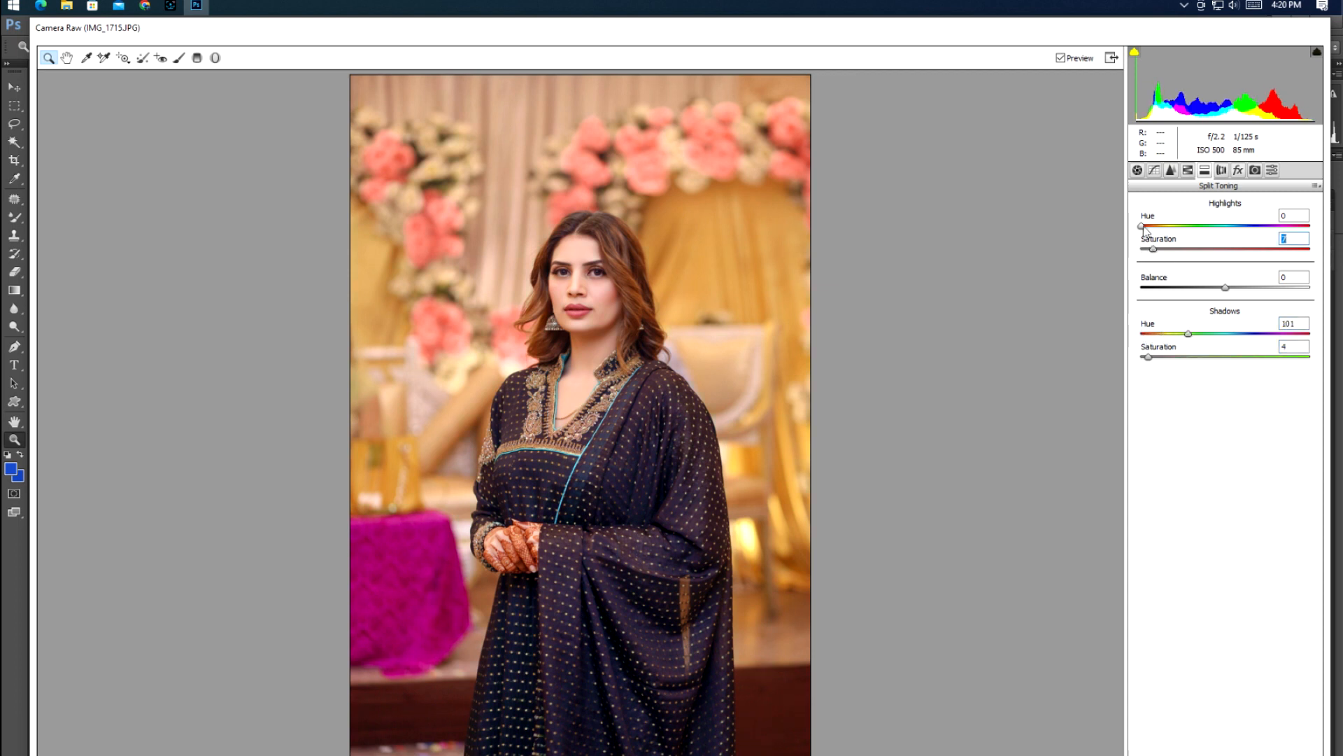
pyautogui.moveTo(1143, 228); pyautogui.dragTo(1258, 242)
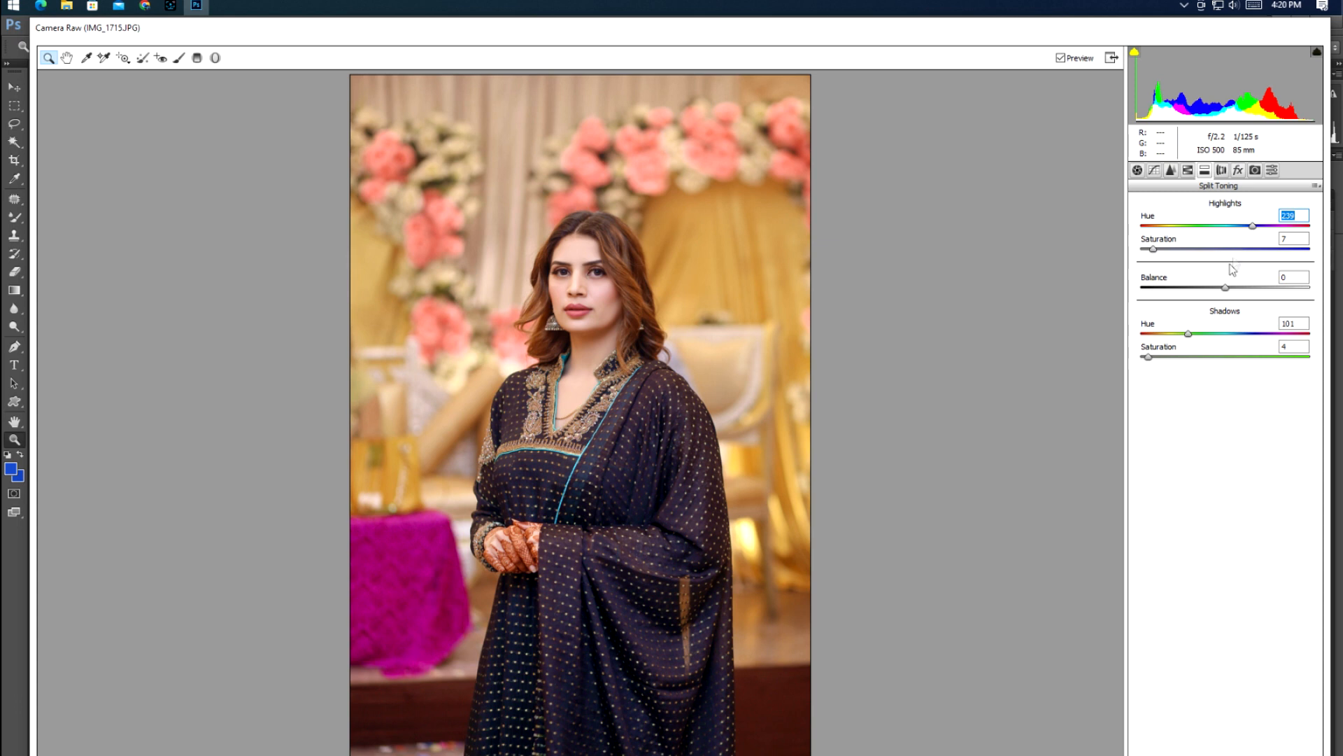
pyautogui.moveTo(1227, 292)
pyautogui.mouseDown()
pyautogui.moveTo(1162, 293)
pyautogui.moveTo(1292, 290)
pyautogui.moveTo(1217, 291)
pyautogui.mouseUp()
pyautogui.press('Return')
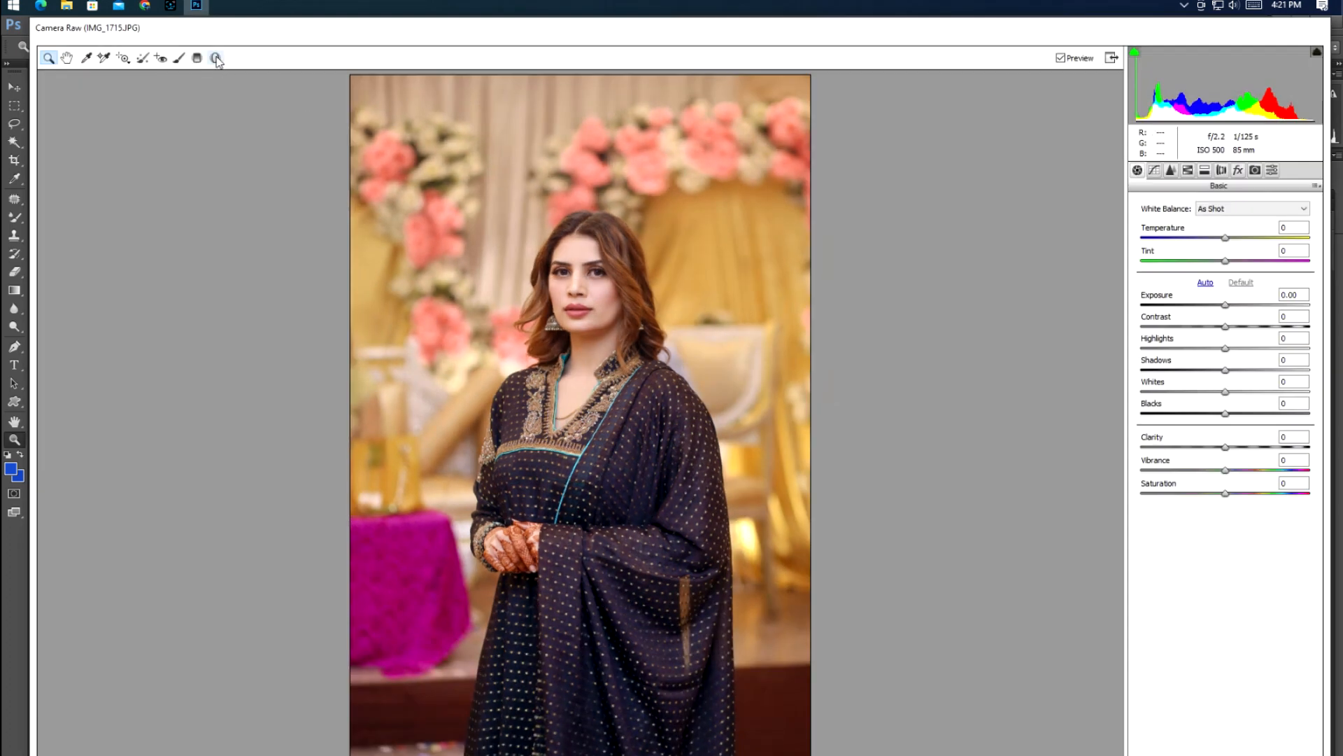
# - Draw a Camera Raw radial filter ellipse around the woman with exposure -0.15 acting outside, and centre it on her
pyautogui.click(218, 59)
pyautogui.moveTo(581, 478); pyautogui.dragTo(696, 705)
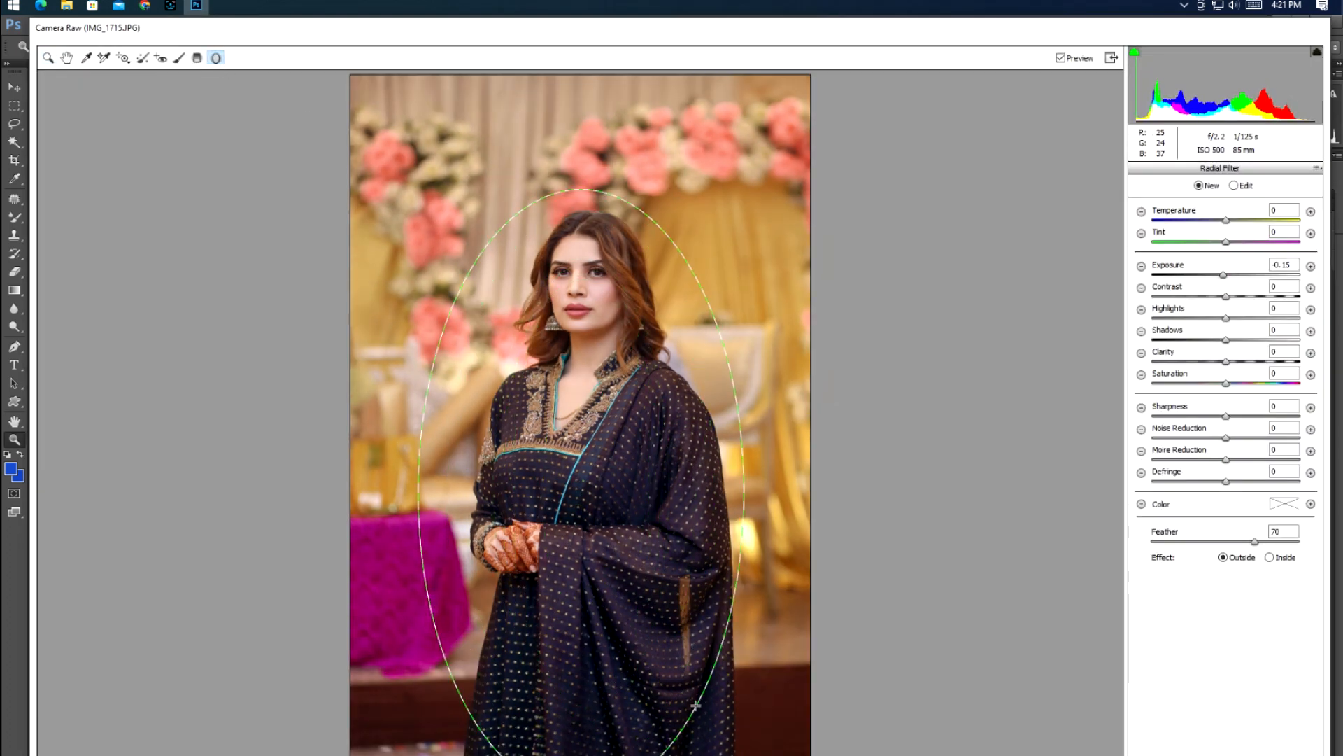
pyautogui.moveTo(585, 499); pyautogui.dragTo(594, 483)
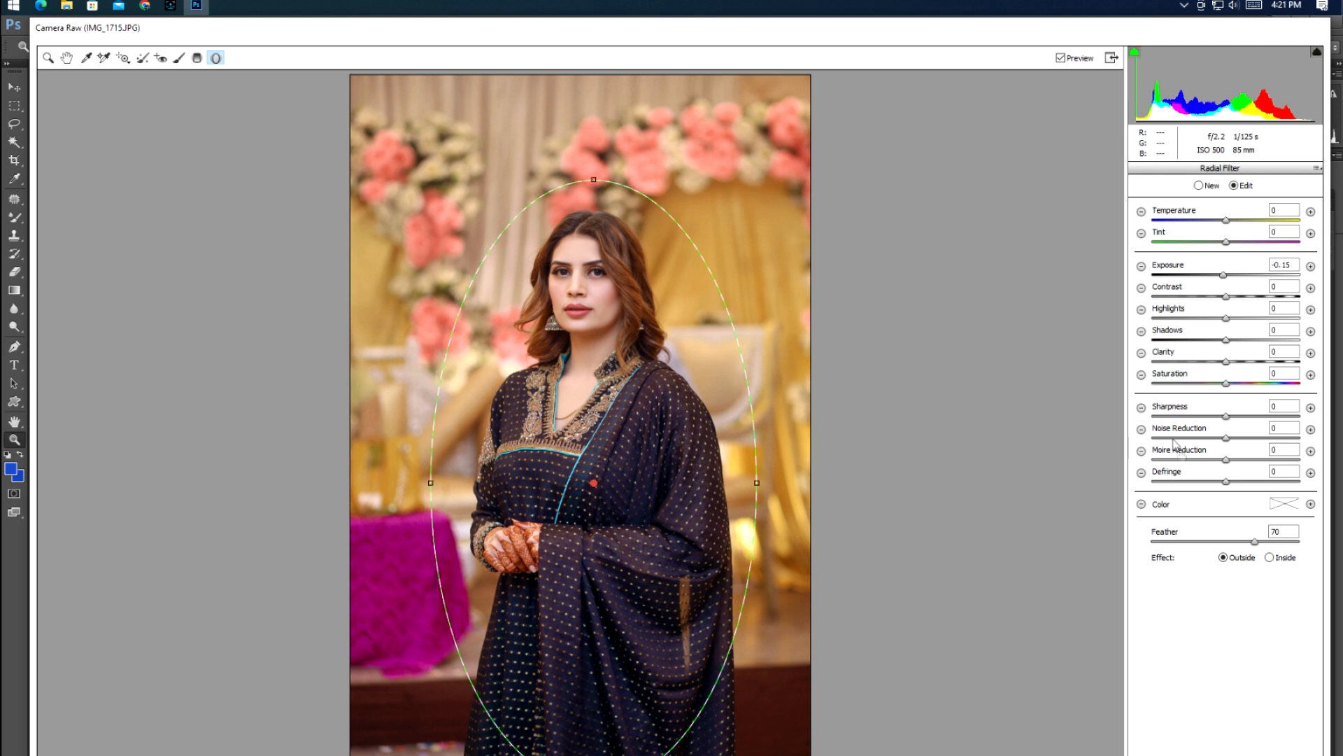
# - Set the radial filter's Tint to -18 and Saturation to +7, and apply the Camera Raw filter
pyautogui.moveTo(1226, 245); pyautogui.dragTo(1213, 250)
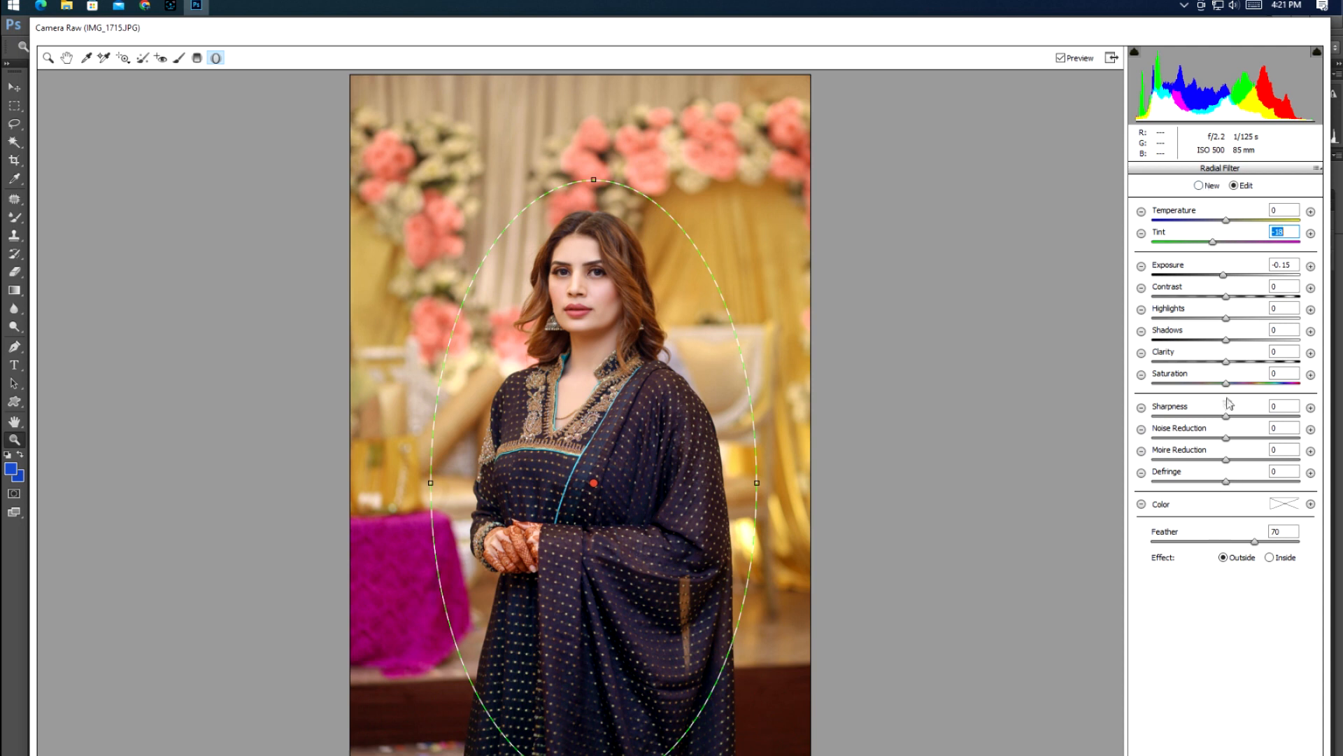
pyautogui.moveTo(1227, 386); pyautogui.dragTo(1232, 386)
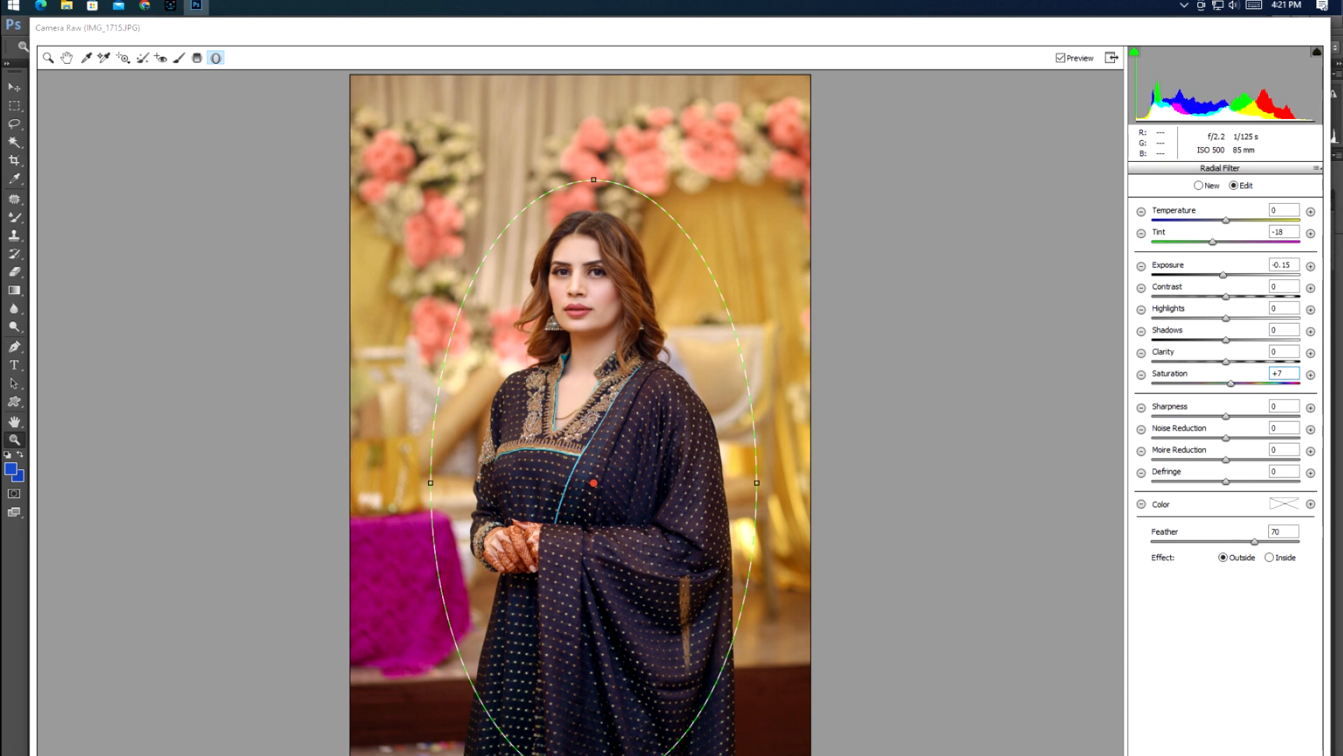
pyautogui.press('Return')
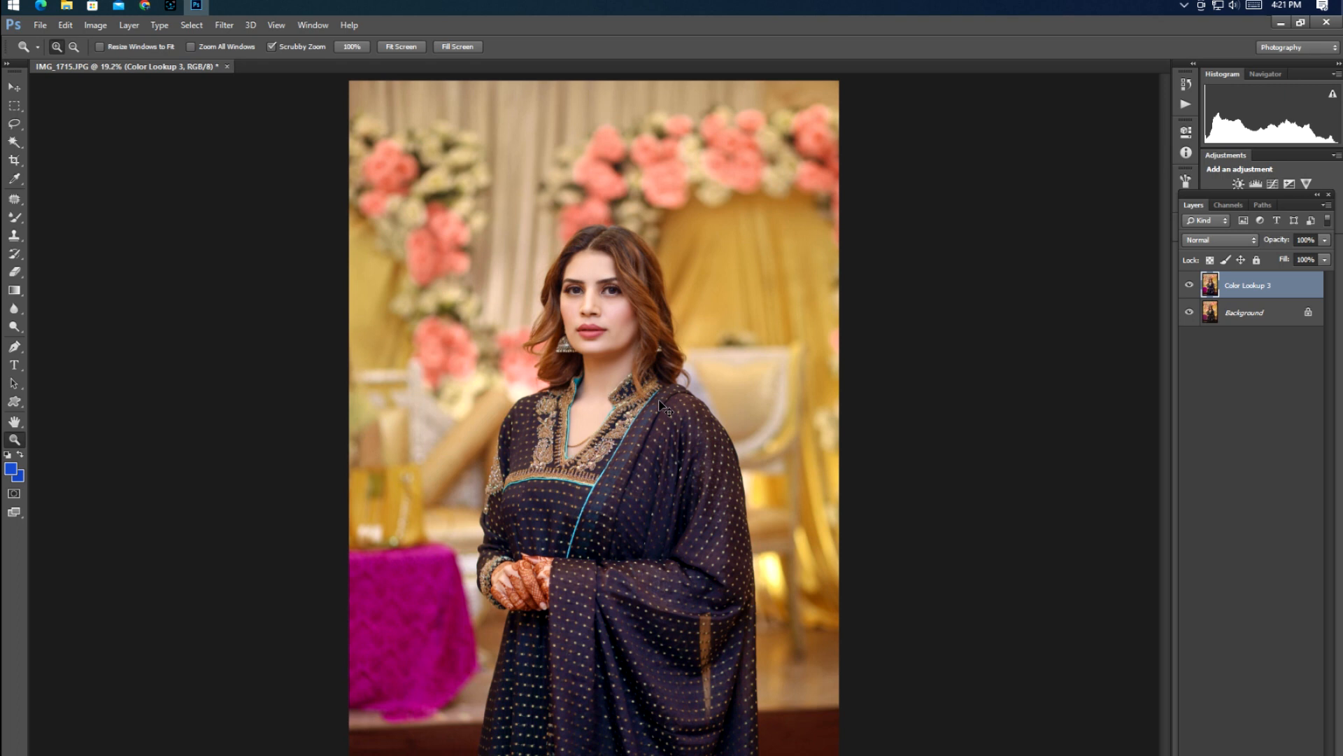
# - Select the woman's hair and head area with the Quick Selection tool
pyautogui.press('w')
pyautogui.hotkey('shift', 'w')
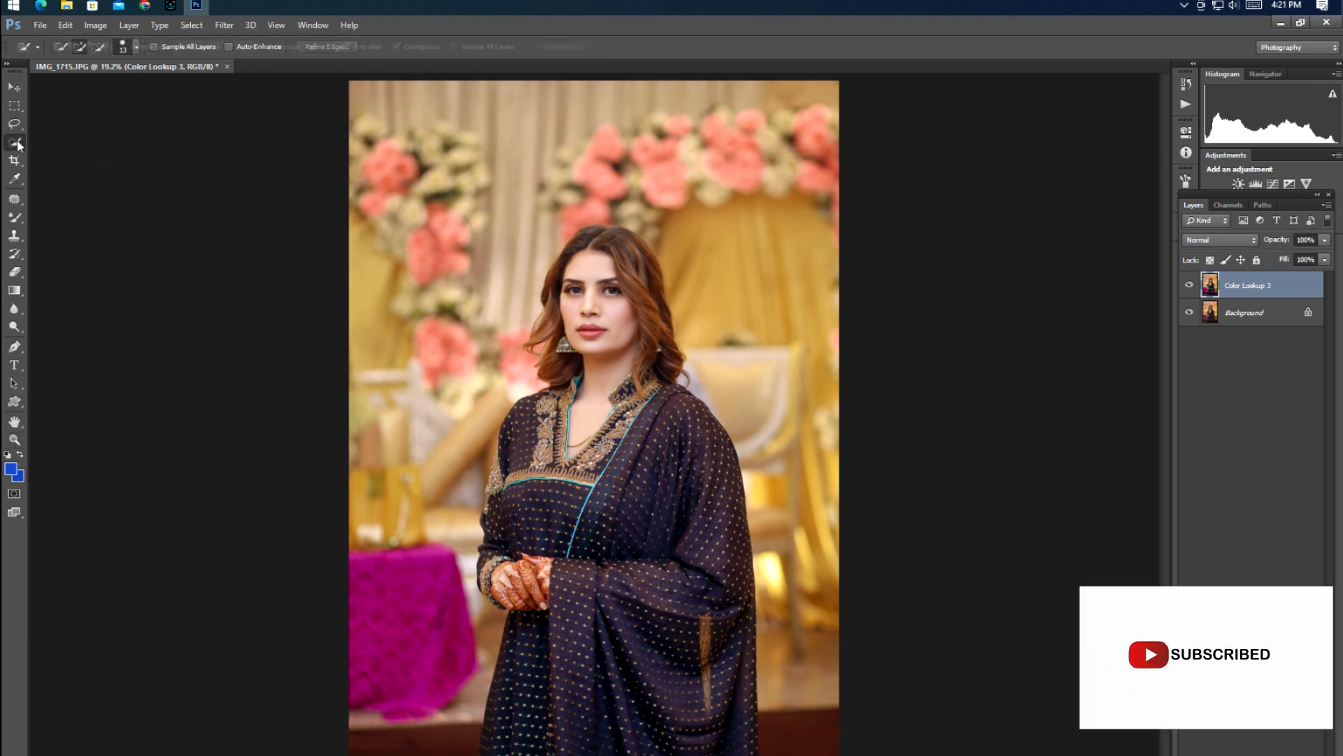
pyautogui.moveTo(603, 238)
pyautogui.mouseDown()
pyautogui.moveTo(657, 350)
pyautogui.moveTo(653, 380)
pyautogui.mouseUp()
pyautogui.moveTo(629, 308)
pyautogui.mouseDown()
pyautogui.moveTo(580, 243)
pyautogui.moveTo(538, 341)
pyautogui.moveTo(553, 380)
pyautogui.moveTo(532, 347)
pyautogui.mouseUp()
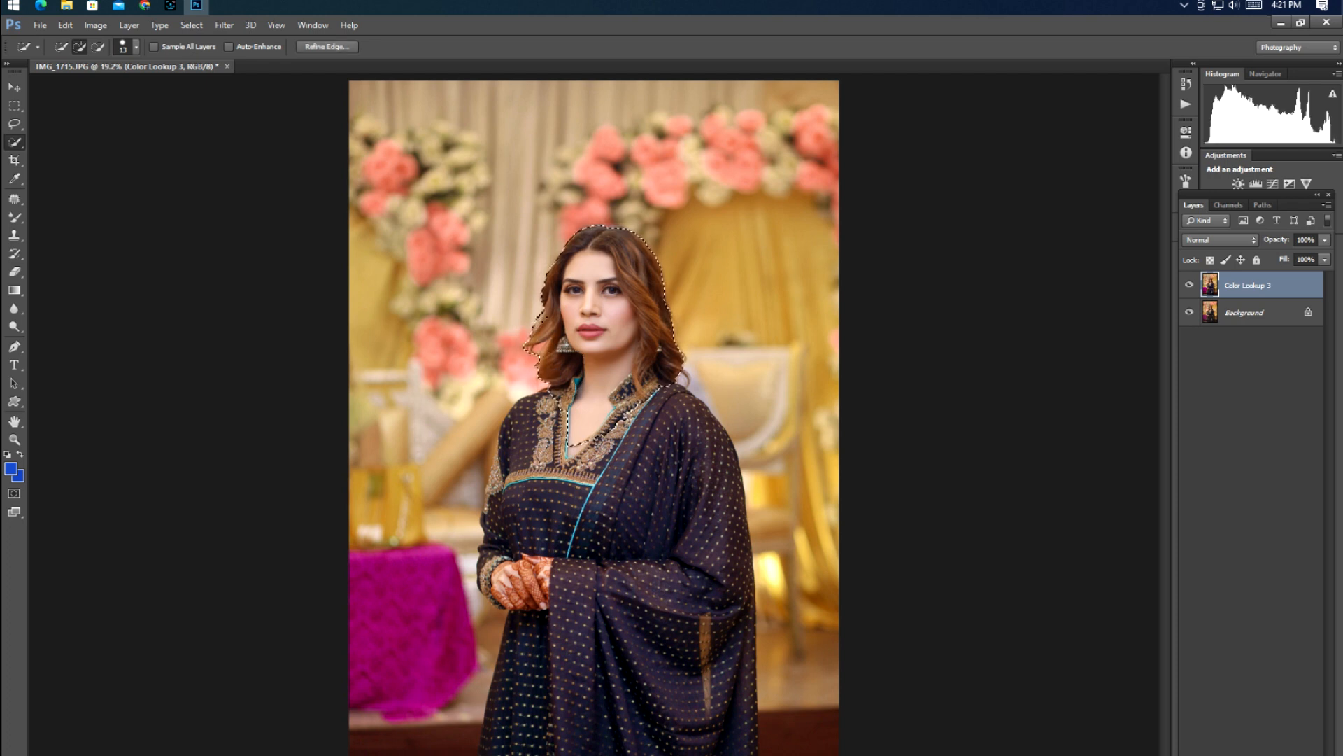
# - Deselect the hair selection and undo the deselection
pyautogui.rightClick(627, 264)
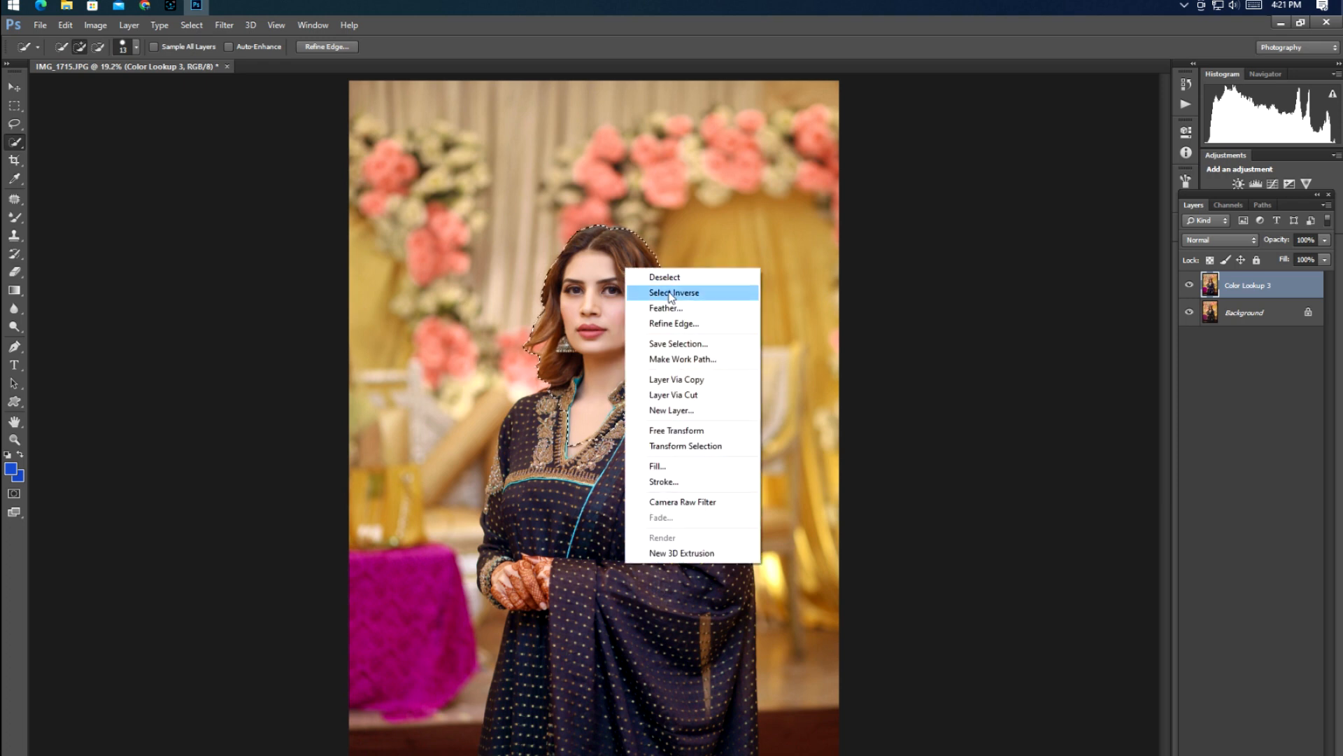
pyautogui.click(650, 275)
pyautogui.hotkey('ctrl', 'z')
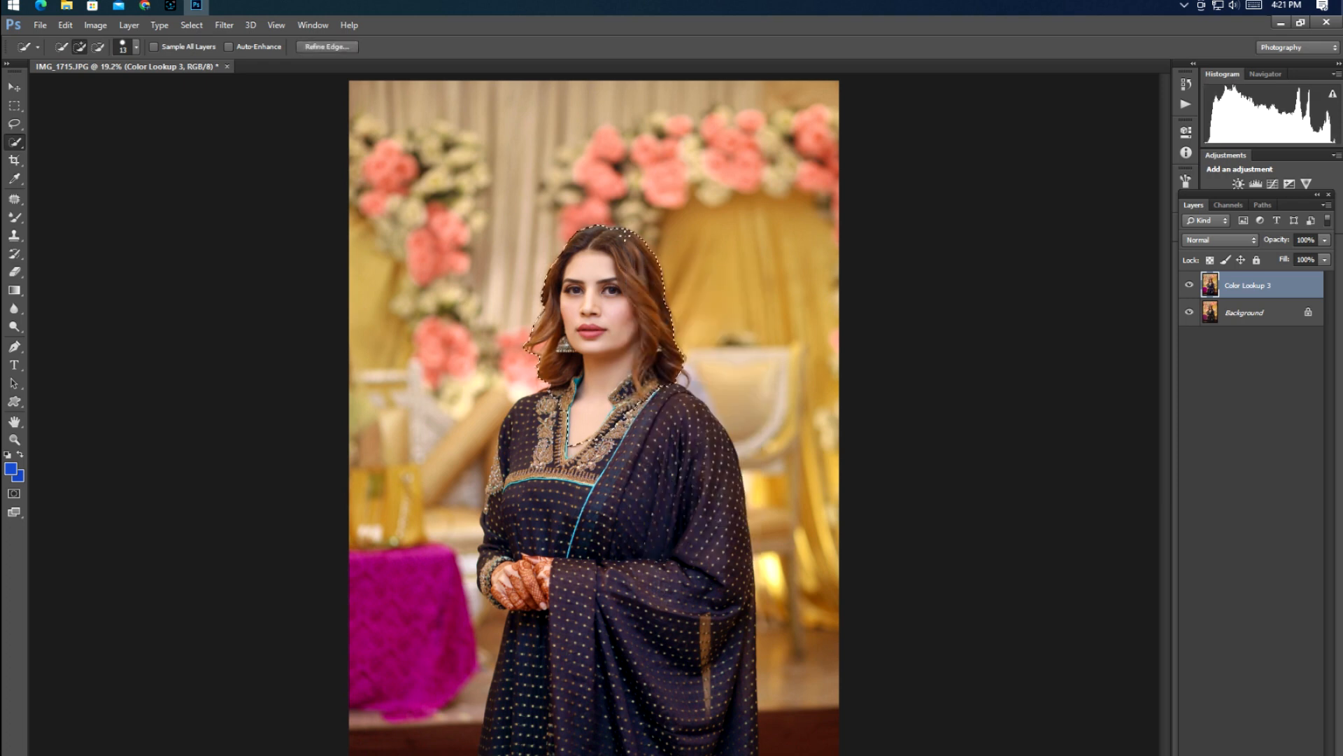
# - Extend the hair selection with the Quick Selection tool to include the crown and the hair edge beside the yellow curtain
pyautogui.press('z')
pyautogui.moveTo(624, 238); pyautogui.dragTo(637, 296)
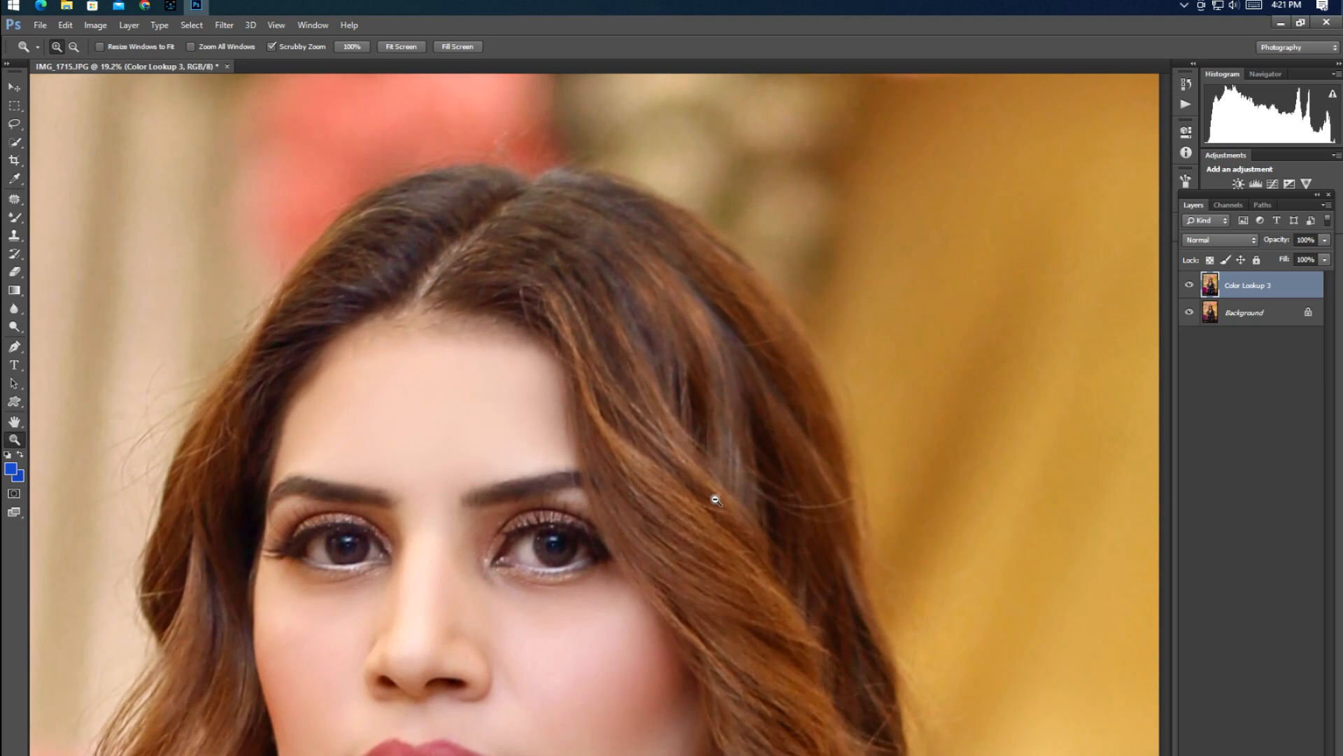
pyautogui.press('w')
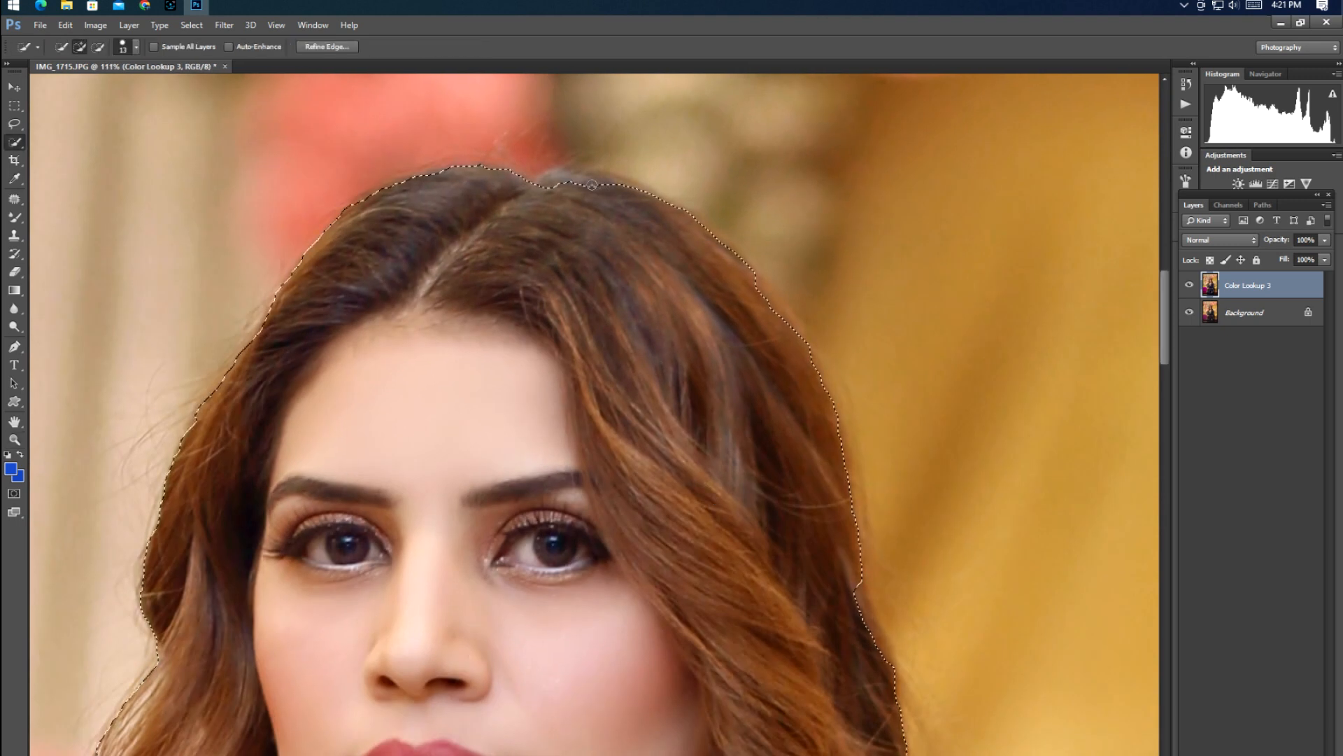
pyautogui.click(570, 182)
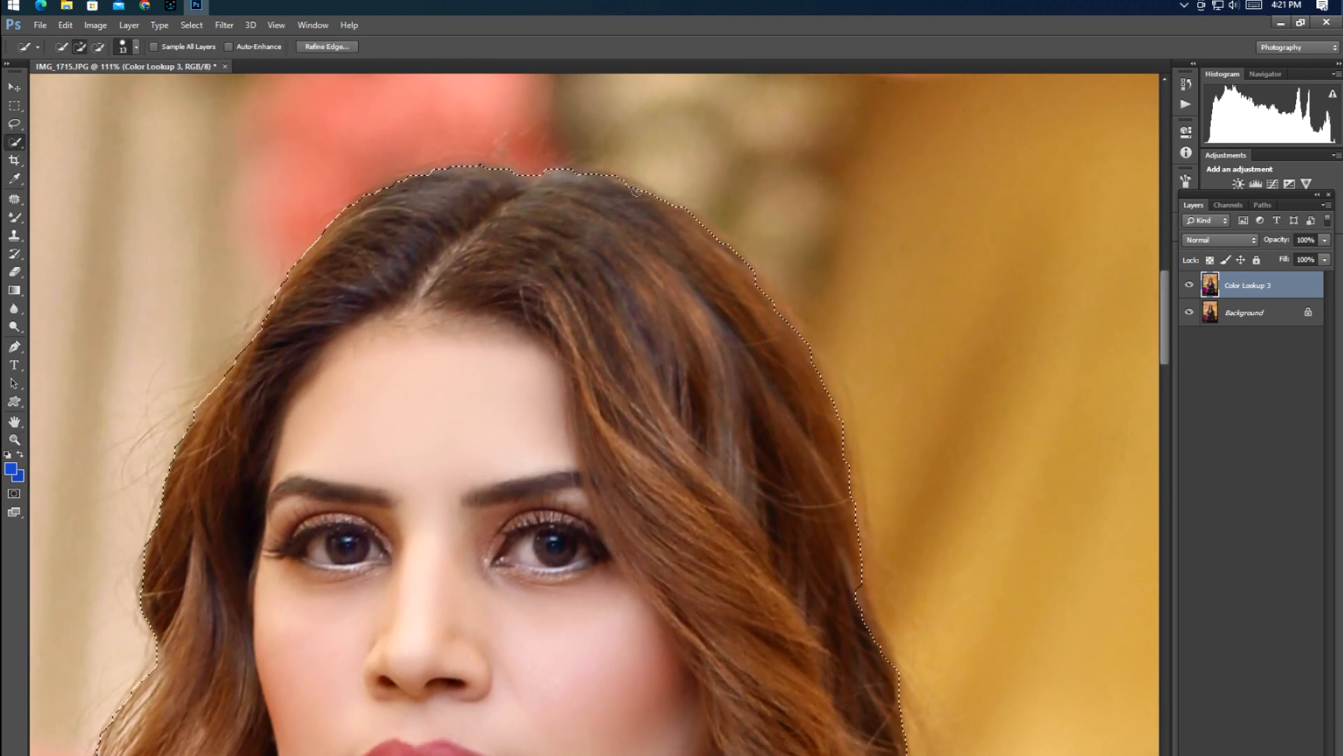
pyautogui.press('space')
pyautogui.moveTo(740, 453); pyautogui.dragTo(630, 224)
pyautogui.moveTo(744, 363); pyautogui.dragTo(775, 432)
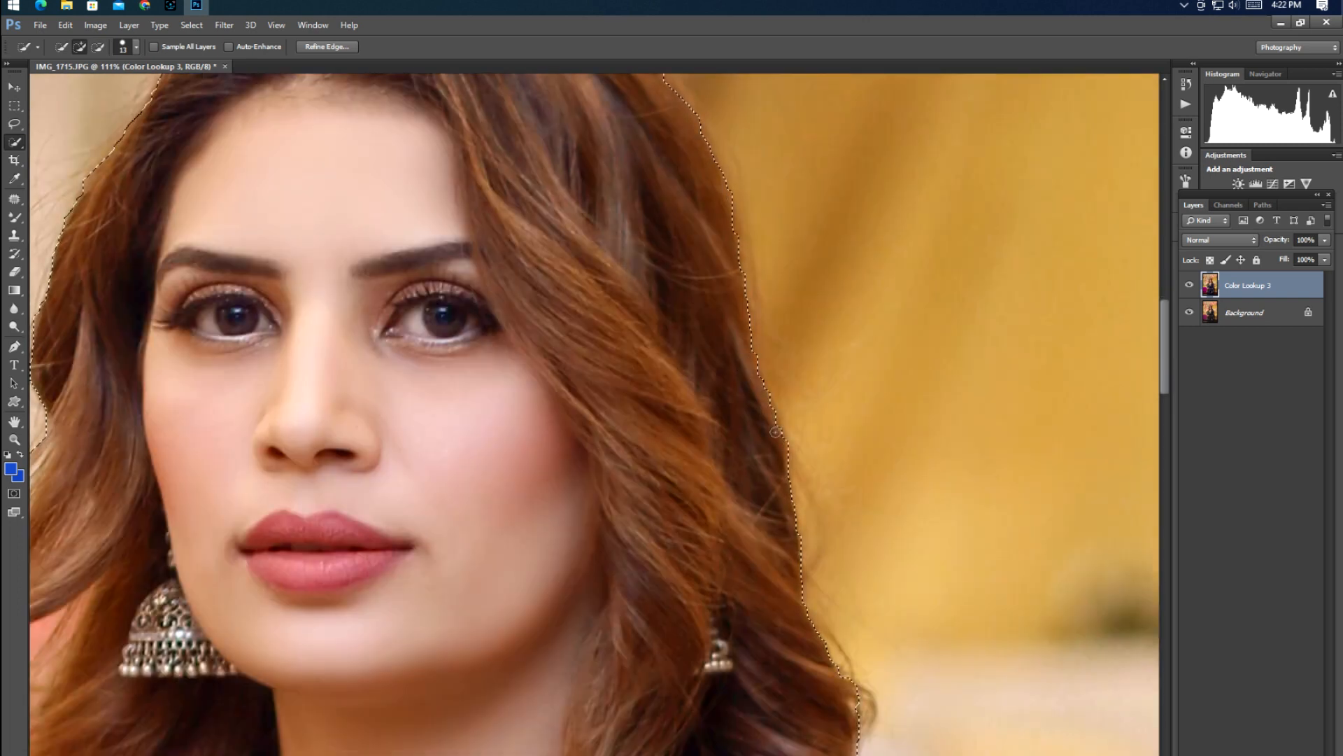
# - Feather the hair selection with a radius of 1 pixel
pyautogui.press('space')
pyautogui.moveTo(443, 465)
pyautogui.mouseDown()
pyautogui.moveTo(686, 443)
pyautogui.moveTo(658, 363)
pyautogui.moveTo(647, 247)
pyautogui.mouseUp()
pyautogui.rightClick(646, 247)
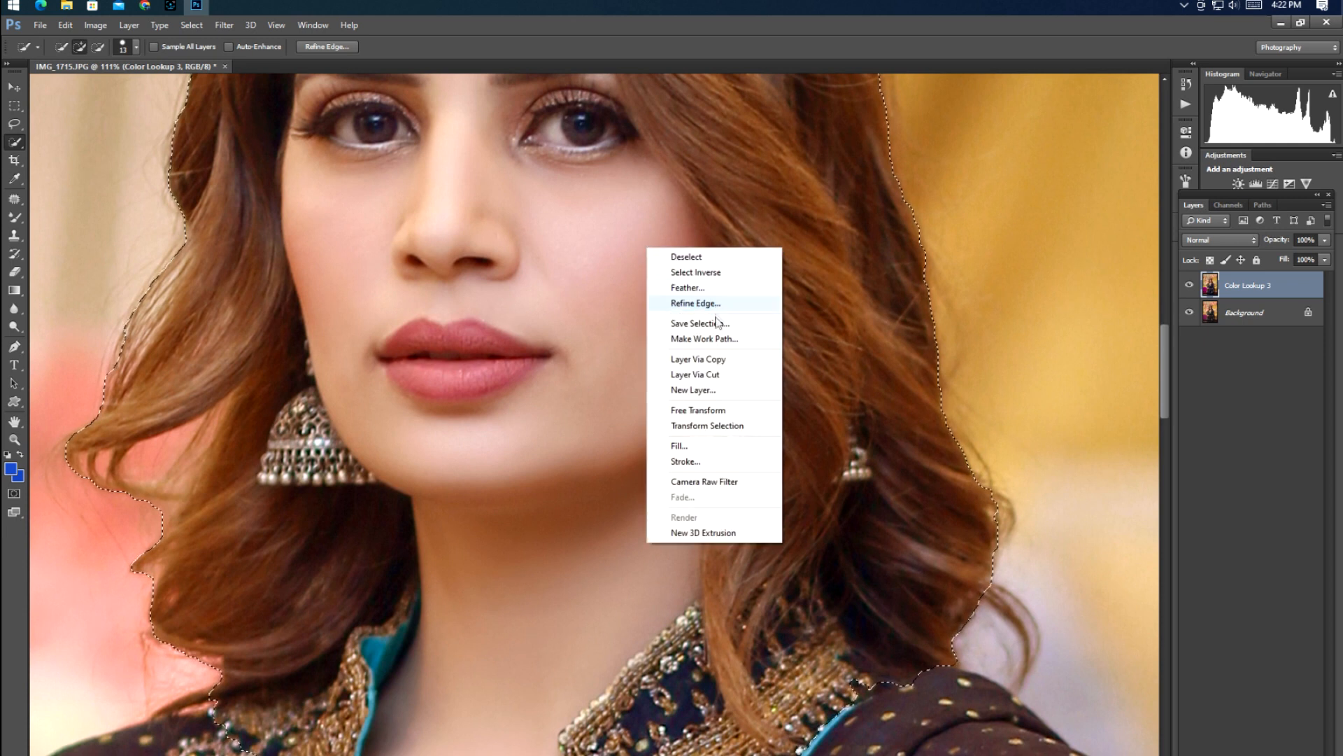
pyautogui.click(711, 287)
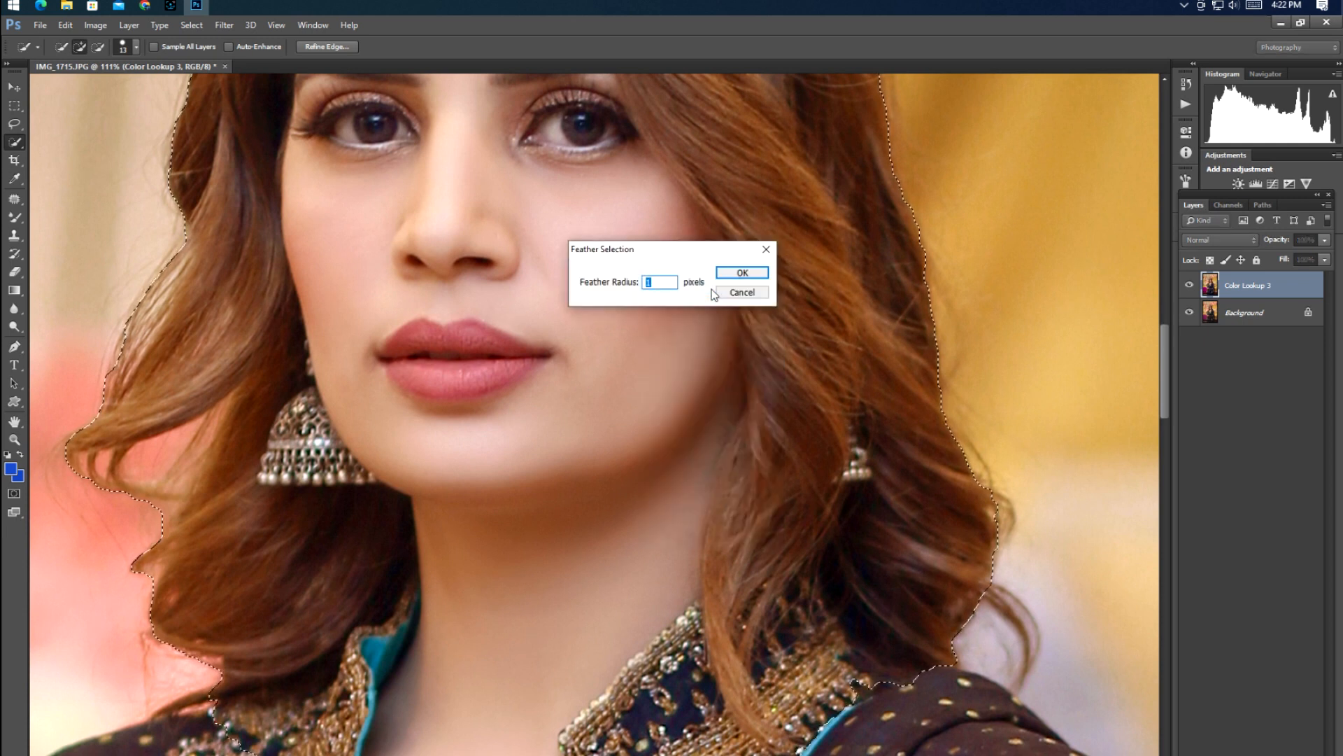
pyautogui.press('Return')
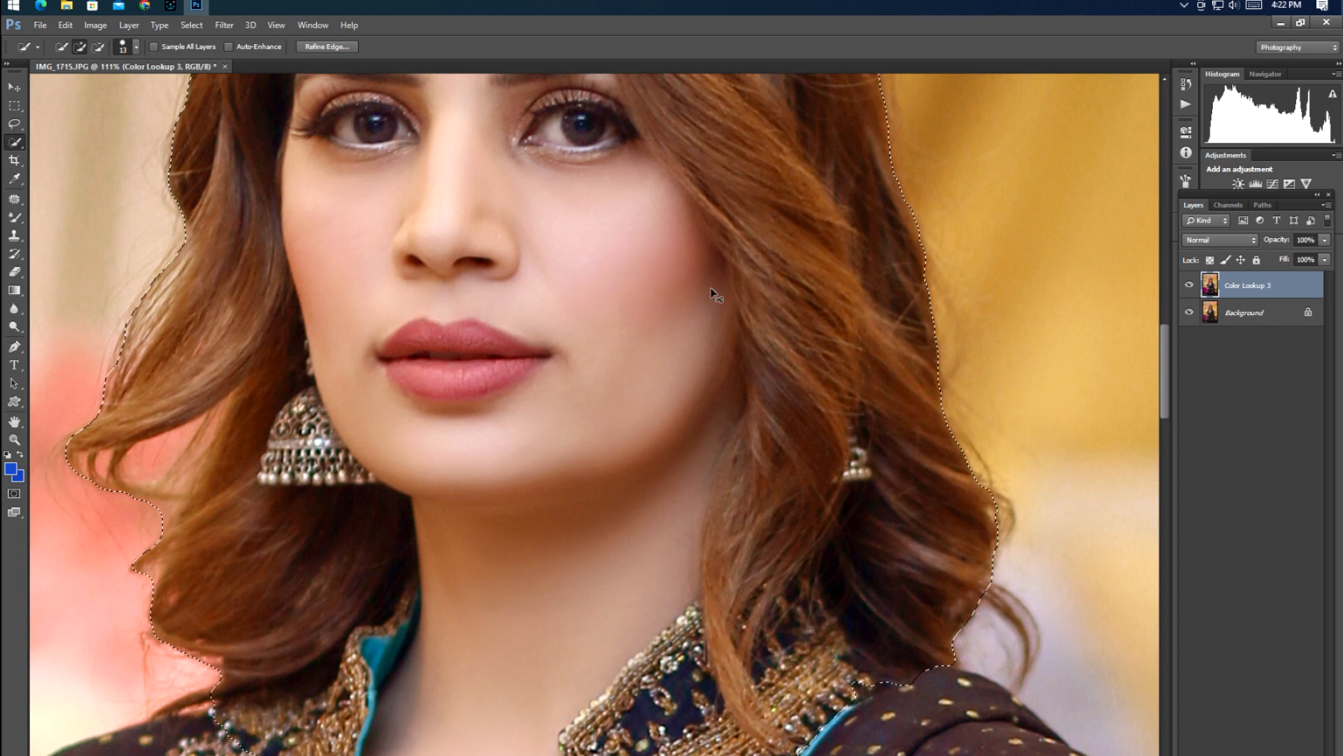
# - Set the selected hair's HSL saturation in the Camera Raw filter to Reds +22 and Oranges +12
pyautogui.hotkey('ctrl', 'shift', 'a')
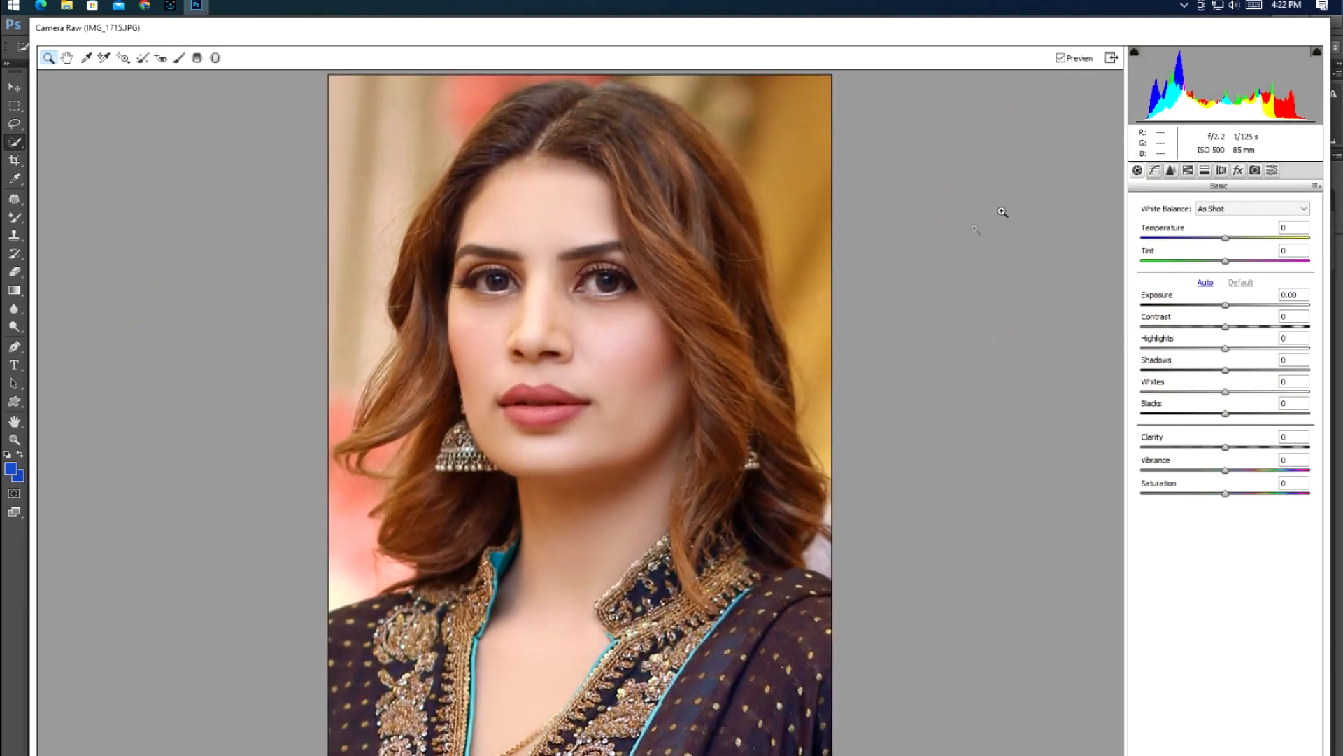
pyautogui.click(1188, 170)
pyautogui.click(1193, 225)
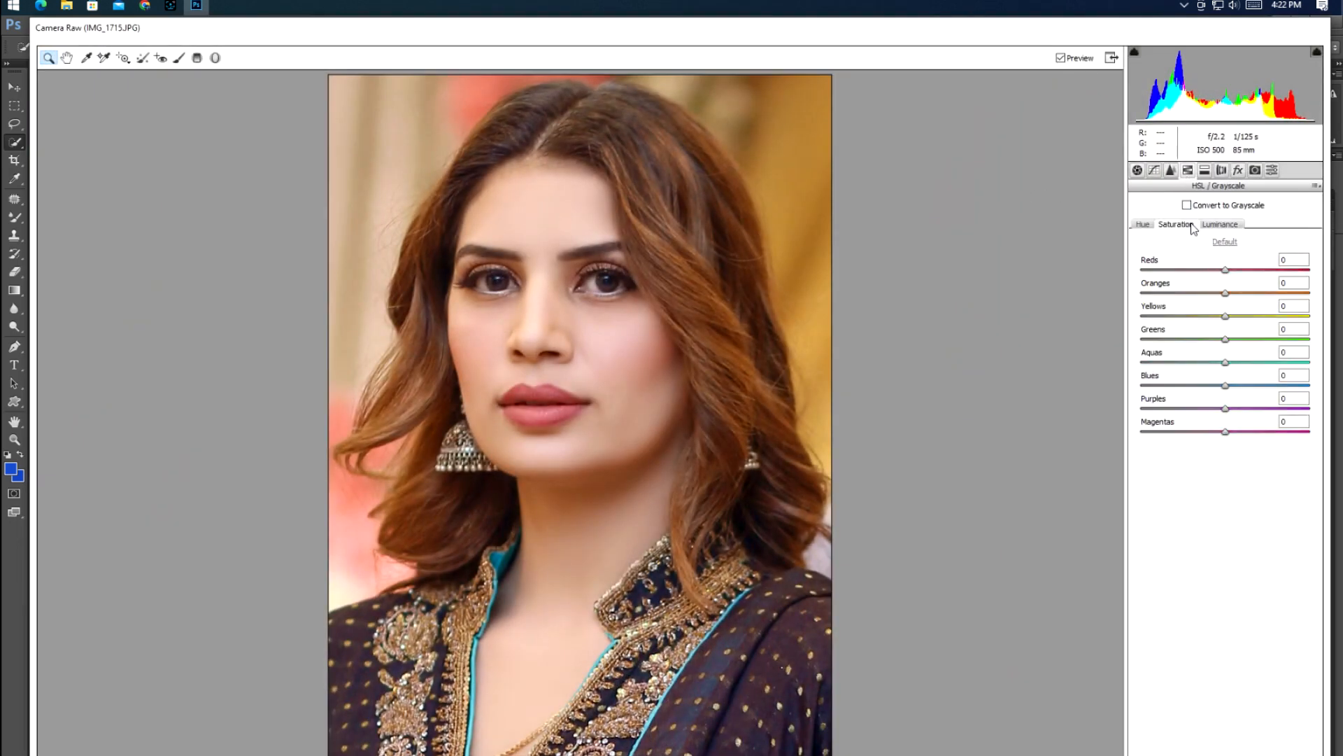
pyautogui.moveTo(1227, 271)
pyautogui.mouseDown()
pyautogui.moveTo(1256, 269)
pyautogui.moveTo(1239, 293)
pyautogui.mouseUp()
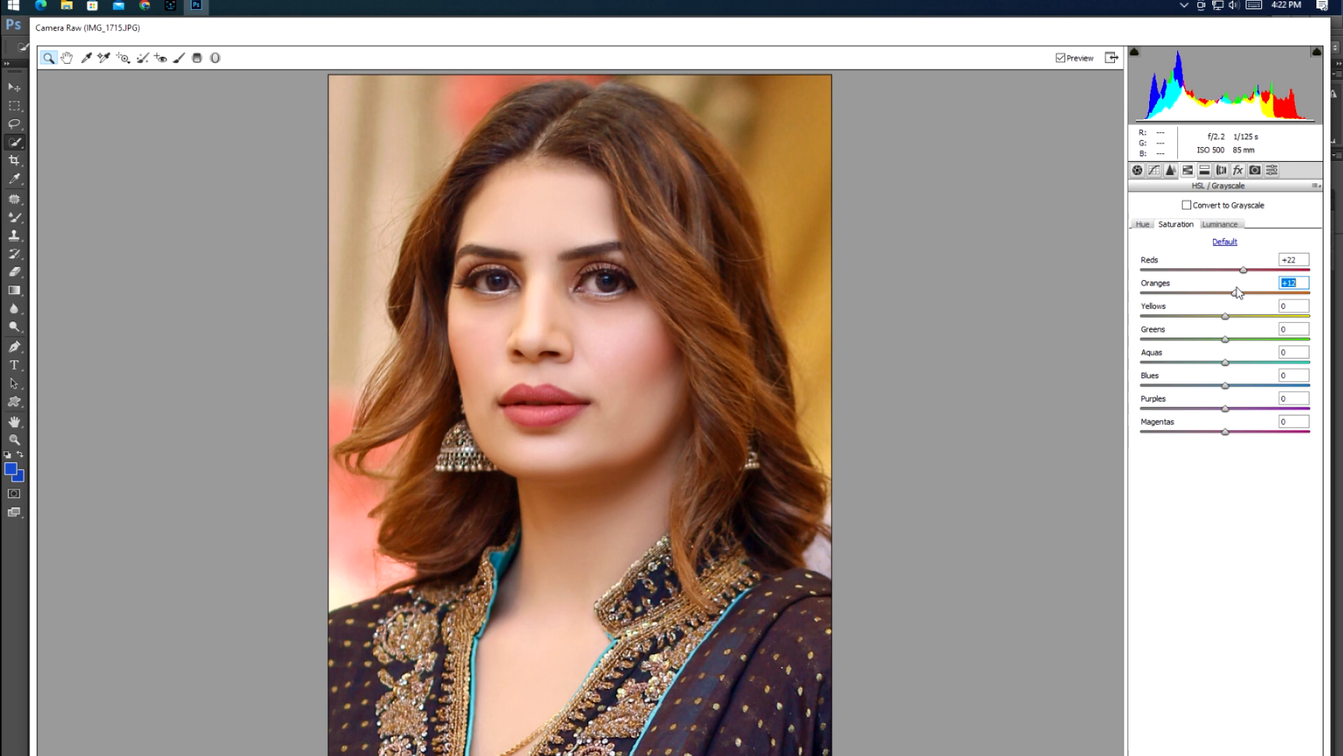
# - Compare the hair with and without preview, raise the Yellows saturation, apply the Camera Raw filter and deselect the hair
pyautogui.click(1062, 59)
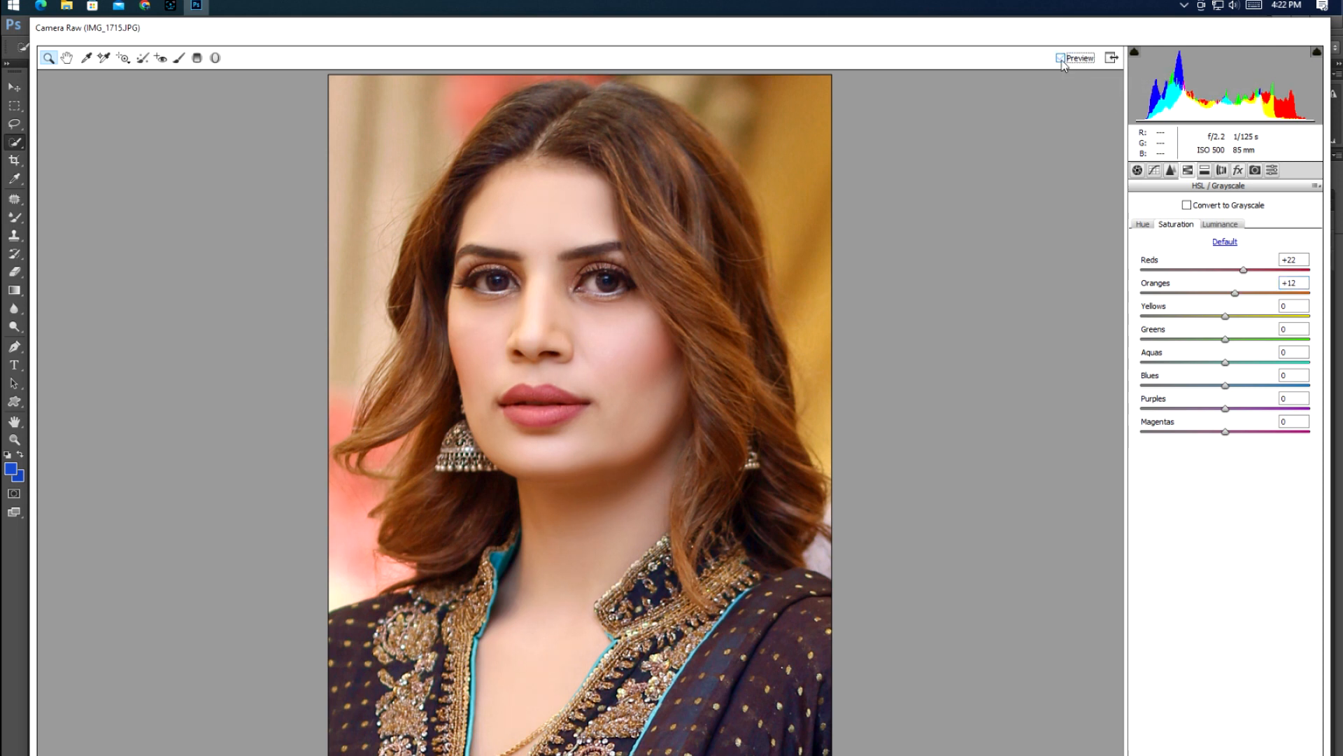
pyautogui.click(1063, 59)
pyautogui.moveTo(1226, 316); pyautogui.dragTo(1257, 329)
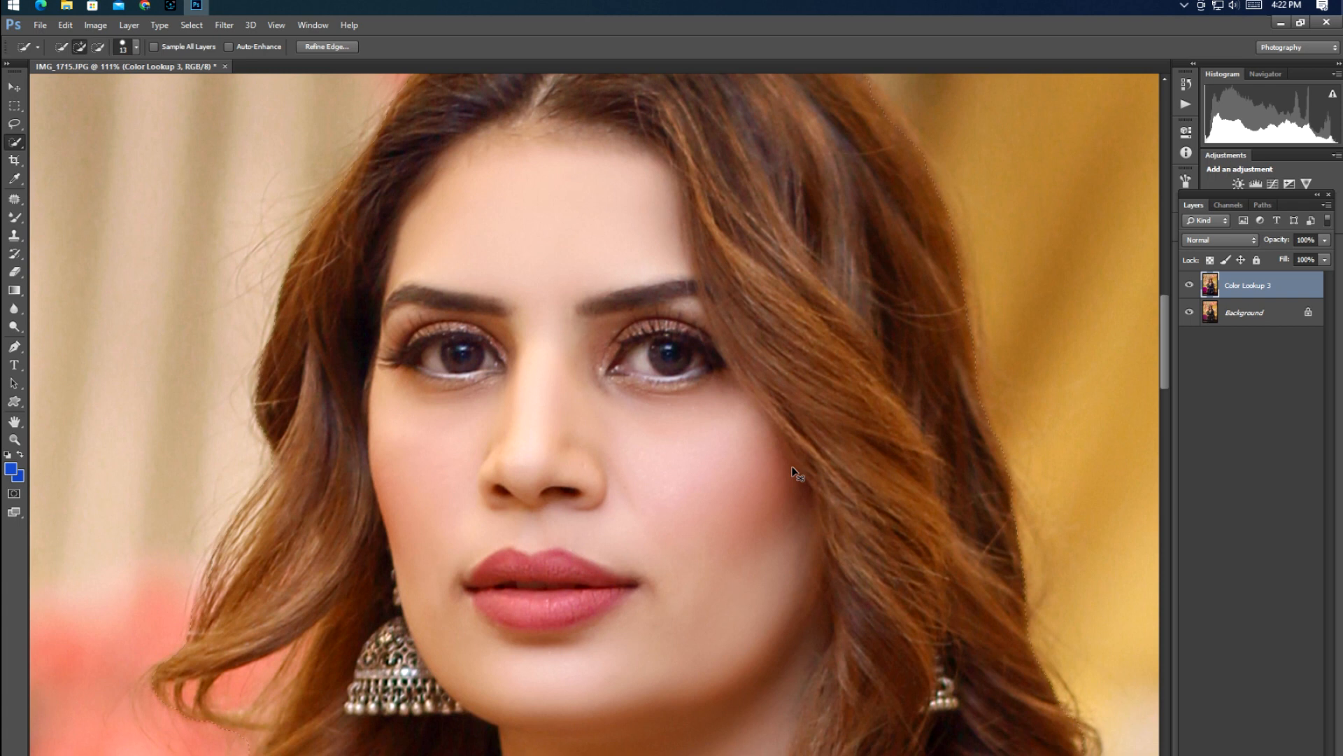
pyautogui.hotkey('ctrl', 'd')
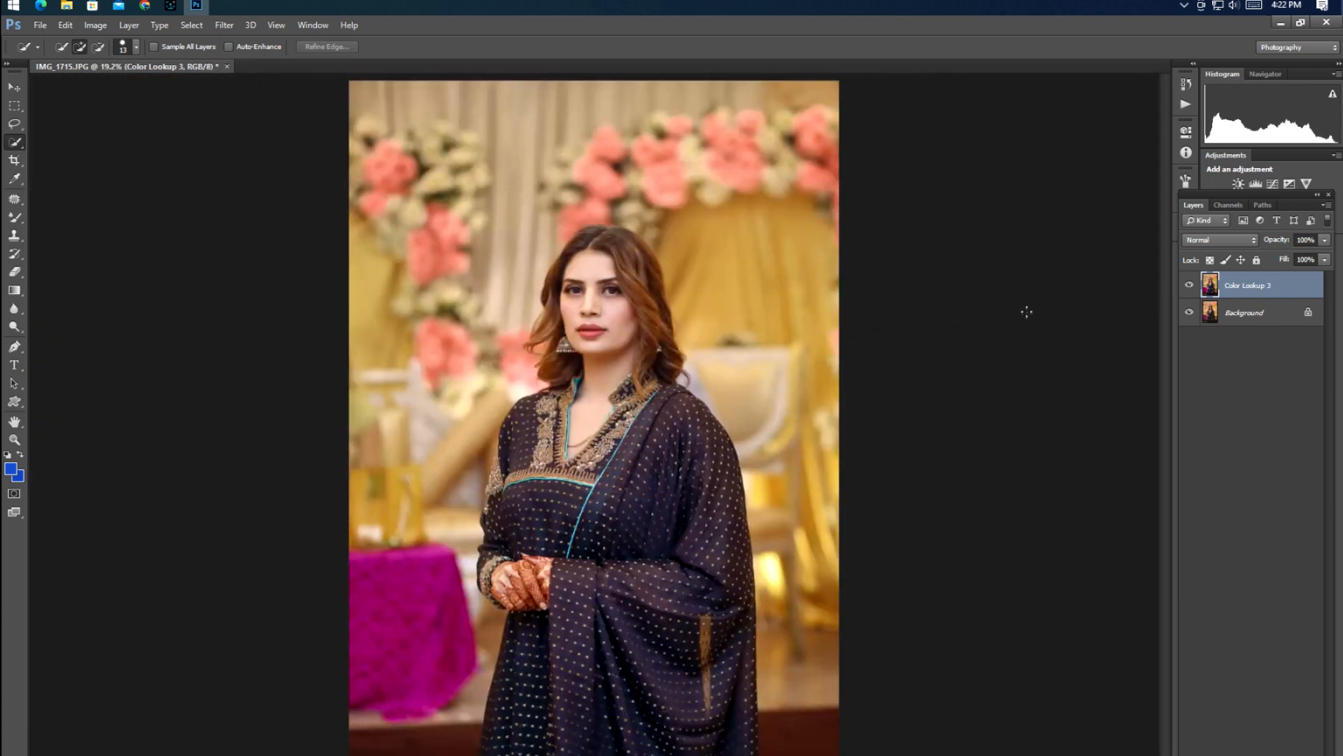
# - Darken the image's shadows slightly with an RGB Curves point at about input 67, output 62, and apply it
pyautogui.hotkey('ctrl', 'm')
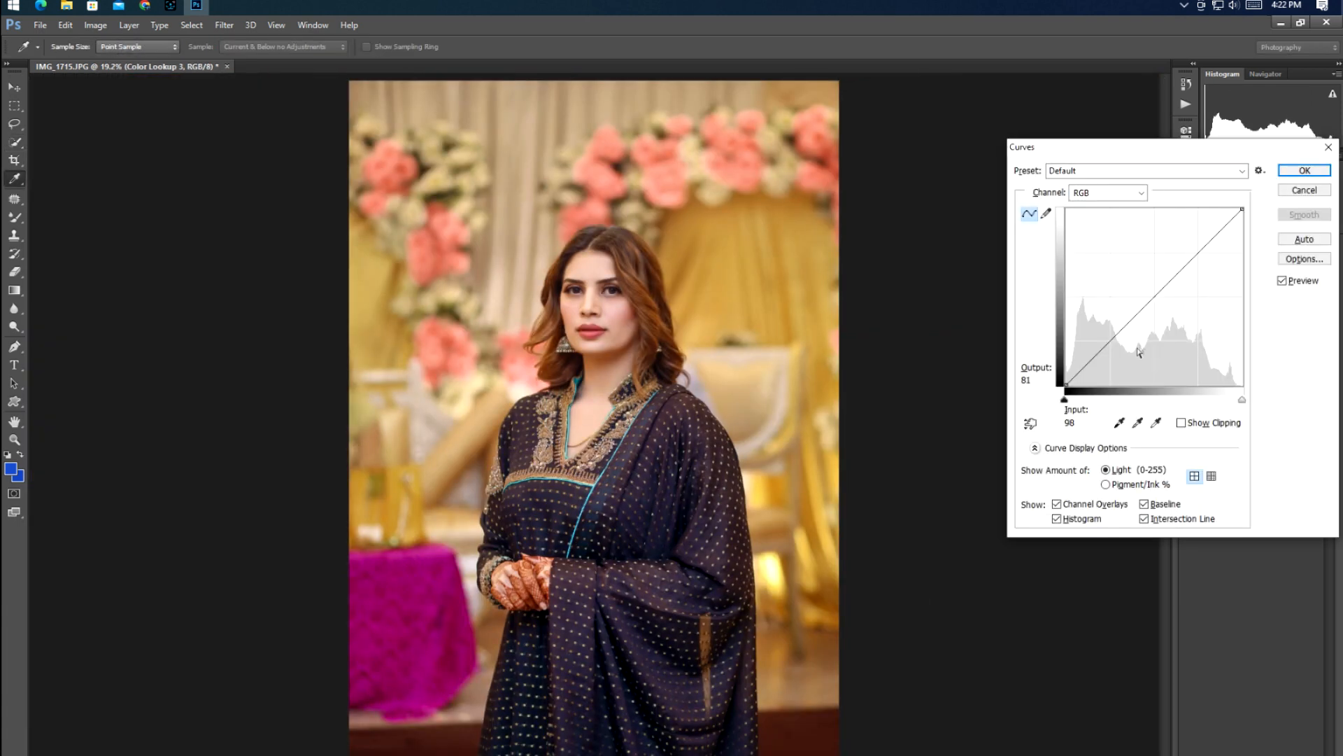
pyautogui.click(1112, 342)
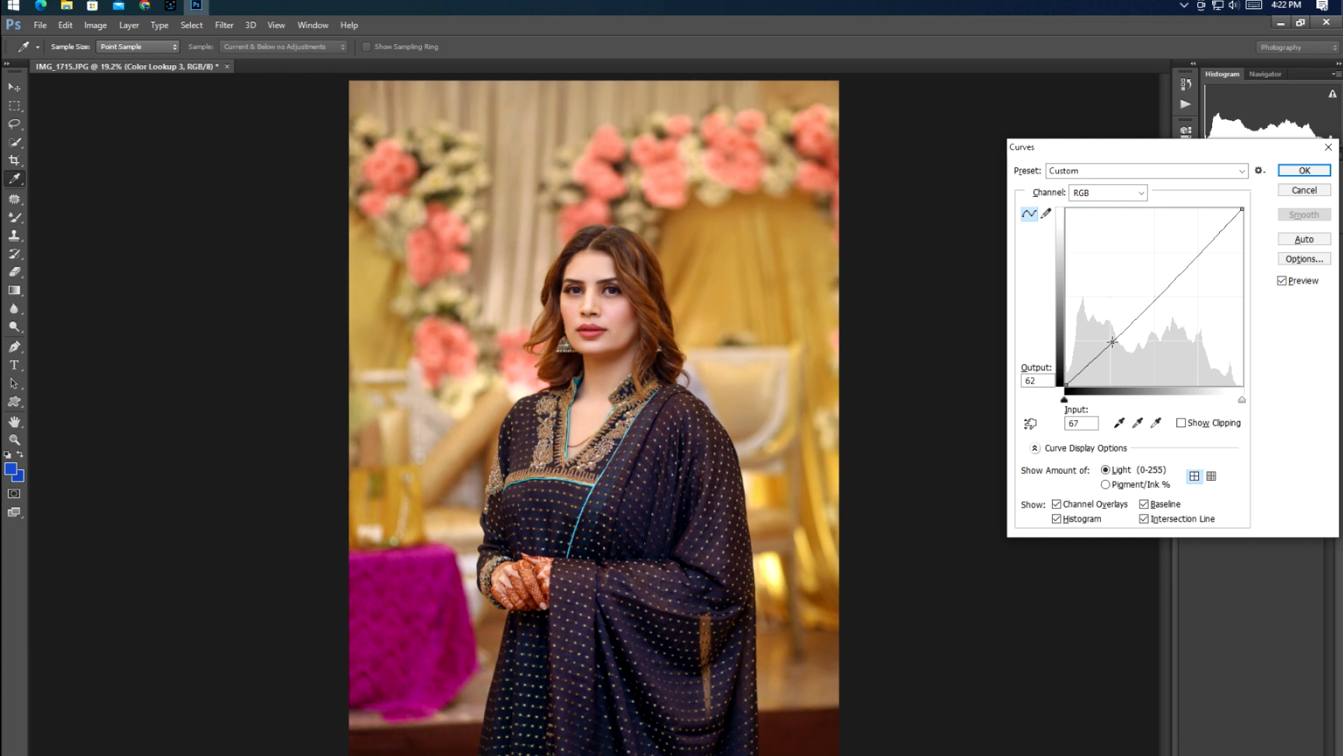
pyautogui.moveTo(1112, 342); pyautogui.dragTo(1112, 341)
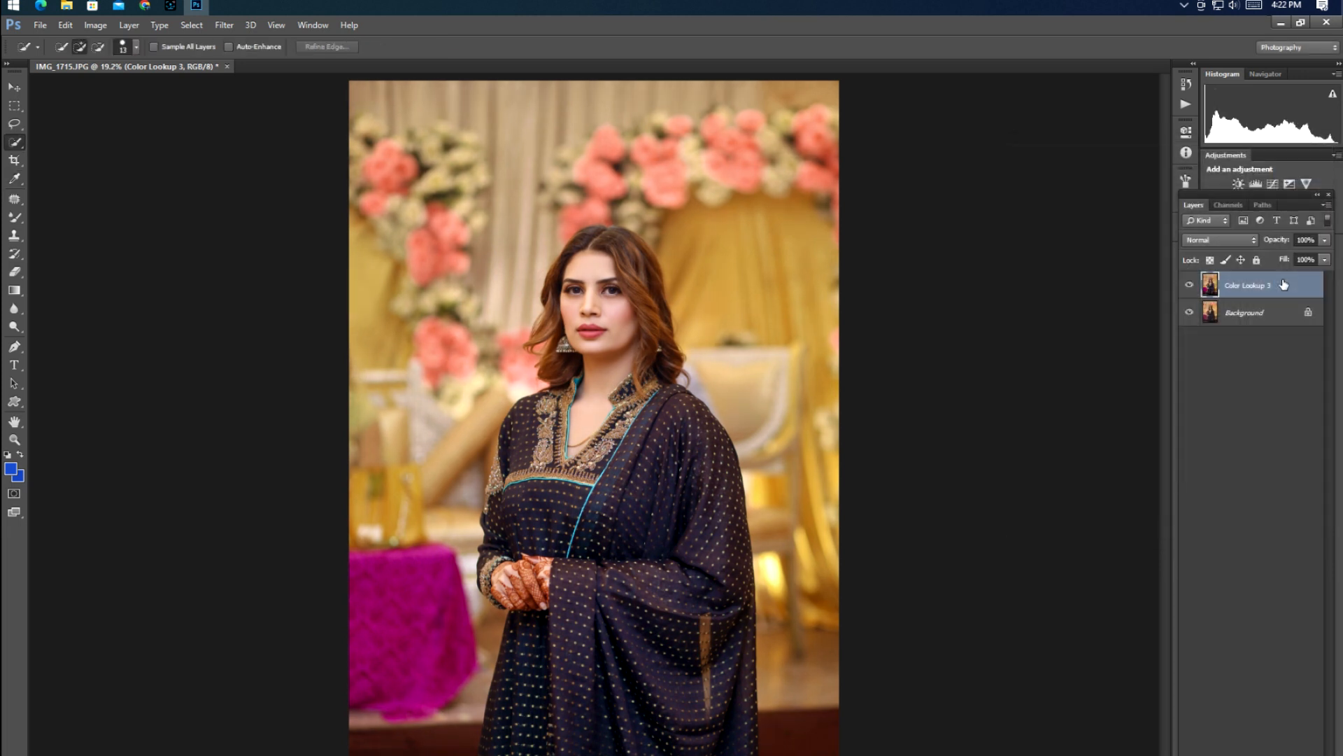
# - Compare the graded Color Lookup 3 layer with the original Background by toggling its visibility
pyautogui.click(1189, 284)
pyautogui.click(1189, 285)
pyautogui.click(1190, 285)
pyautogui.click(1190, 285)
pyautogui.click(1190, 285)
pyautogui.click(1190, 285)
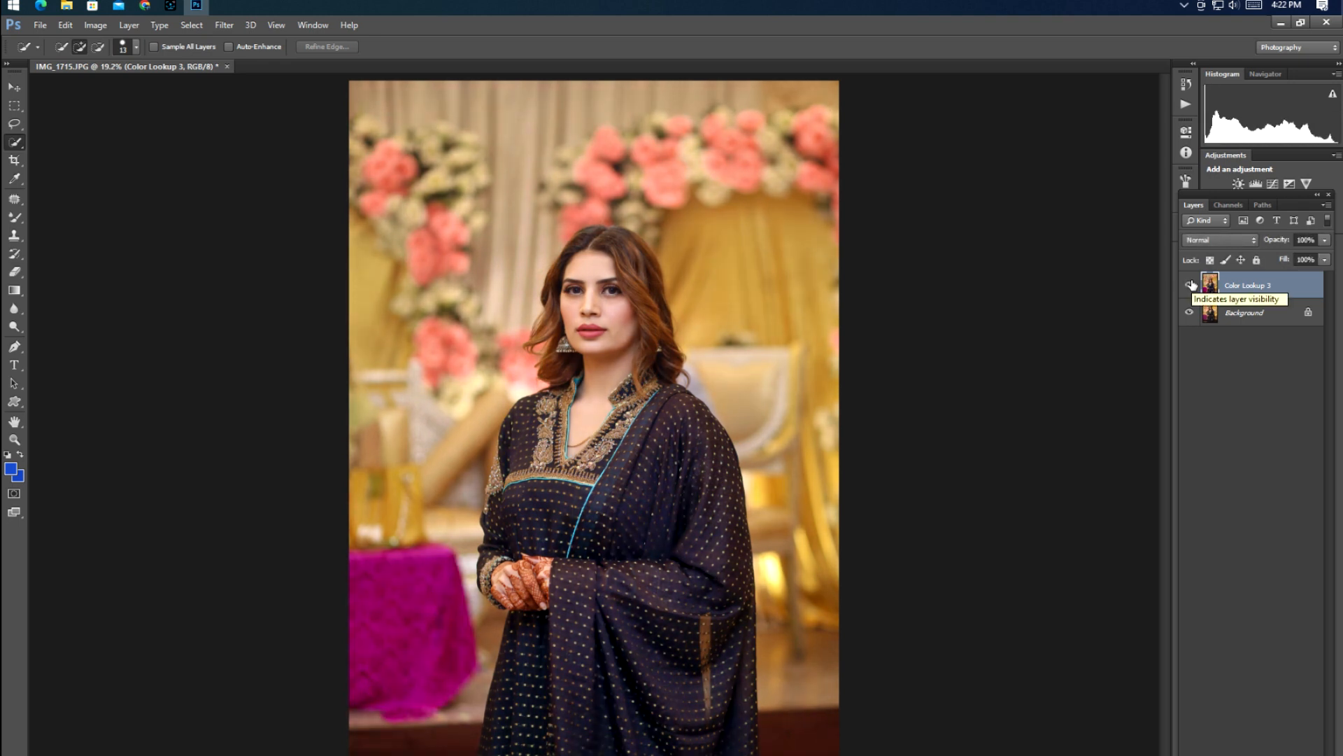
# - Add a centred white (ffffff) stroke 100 px wide around the Color Lookup 3 layer as a photo border
pyautogui.hotkey('alt', 'e')
pyautogui.press('s')
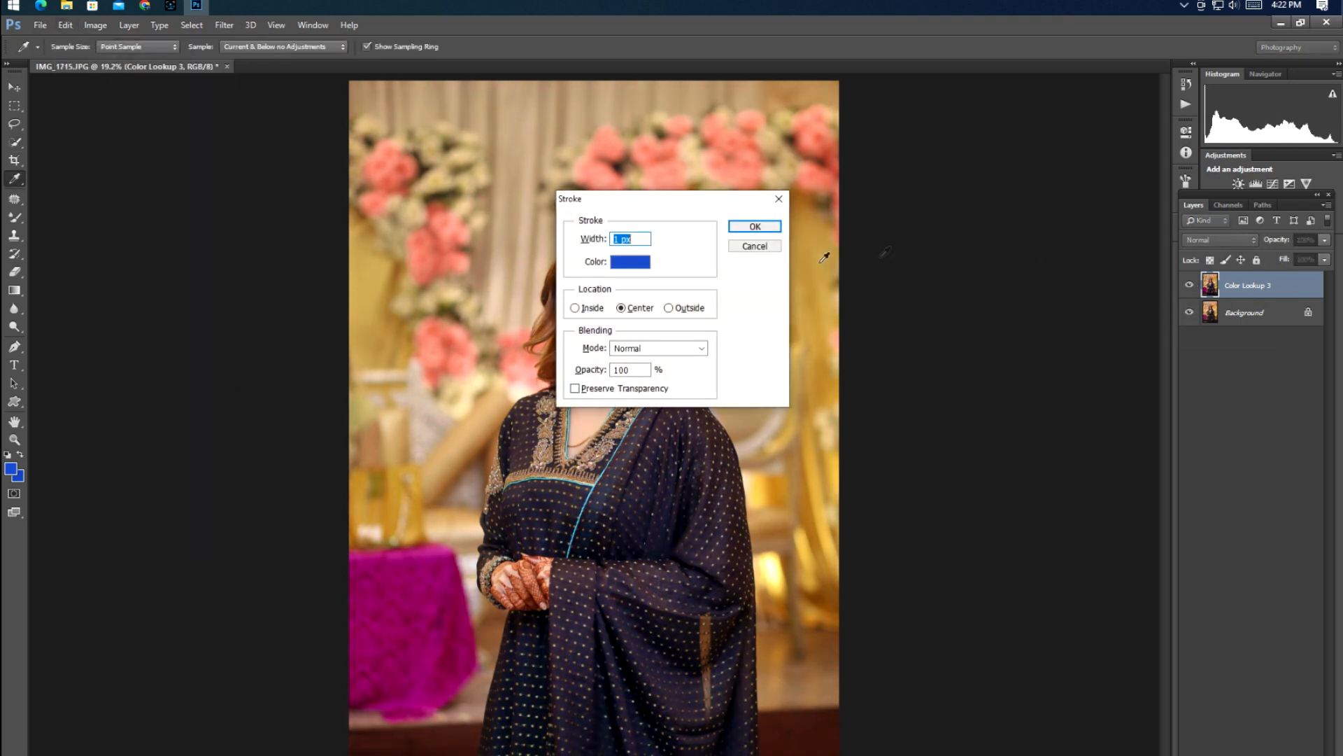
pyautogui.click(630, 262)
pyautogui.write('ffffff')
pyautogui.press('Return')
pyautogui.write('100')
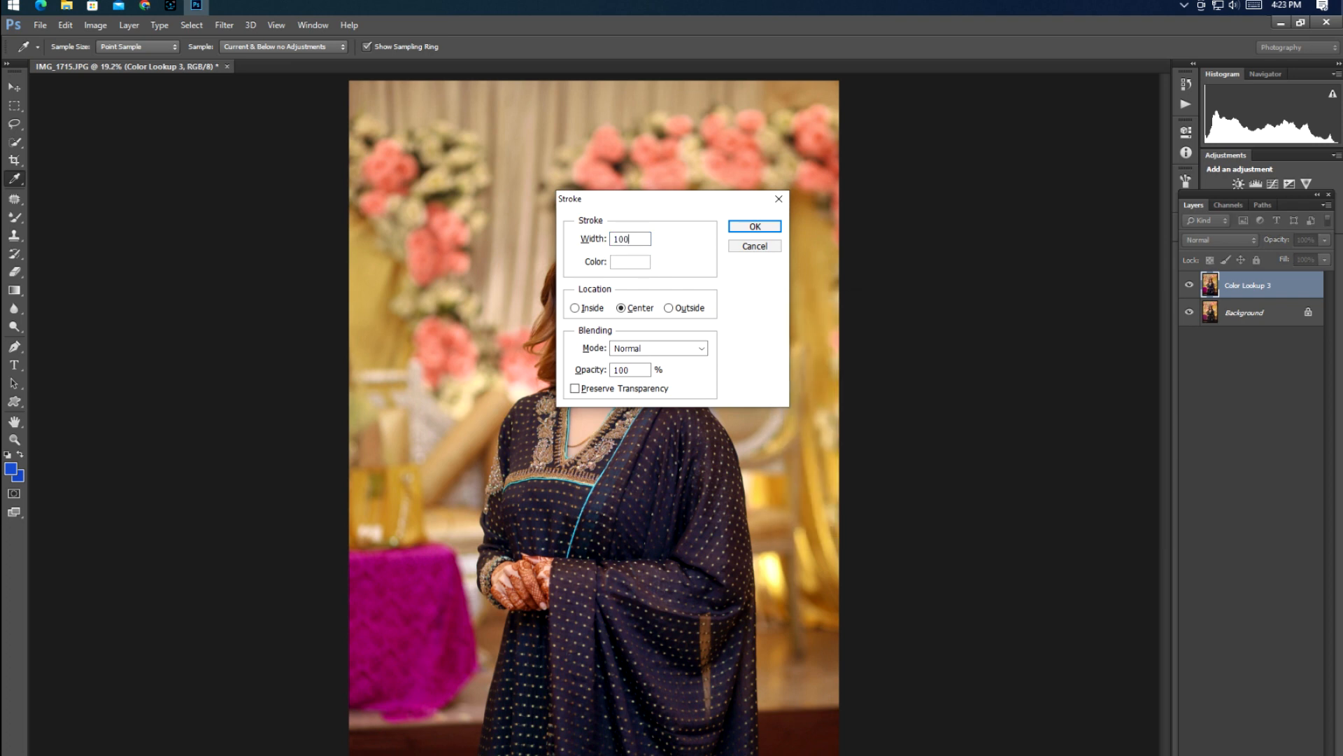
pyautogui.press('Return')
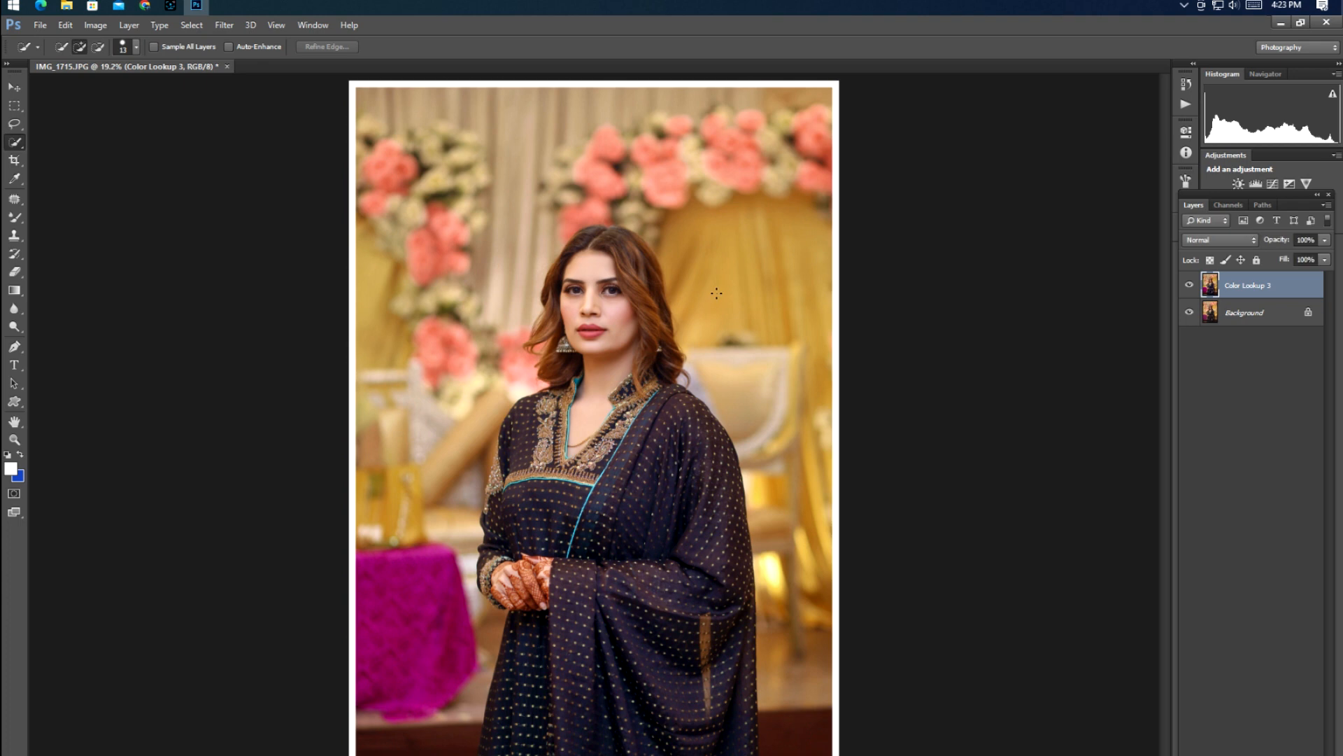
# - Toggle the bordered Color Lookup 3 layer's visibility to compare the finished portrait with the Background
pyautogui.click(1190, 286)
pyautogui.click(1190, 286)
pyautogui.click(1190, 286)
pyautogui.click(1190, 286)
pyautogui.click(1190, 286)
pyautogui.click(1190, 286)
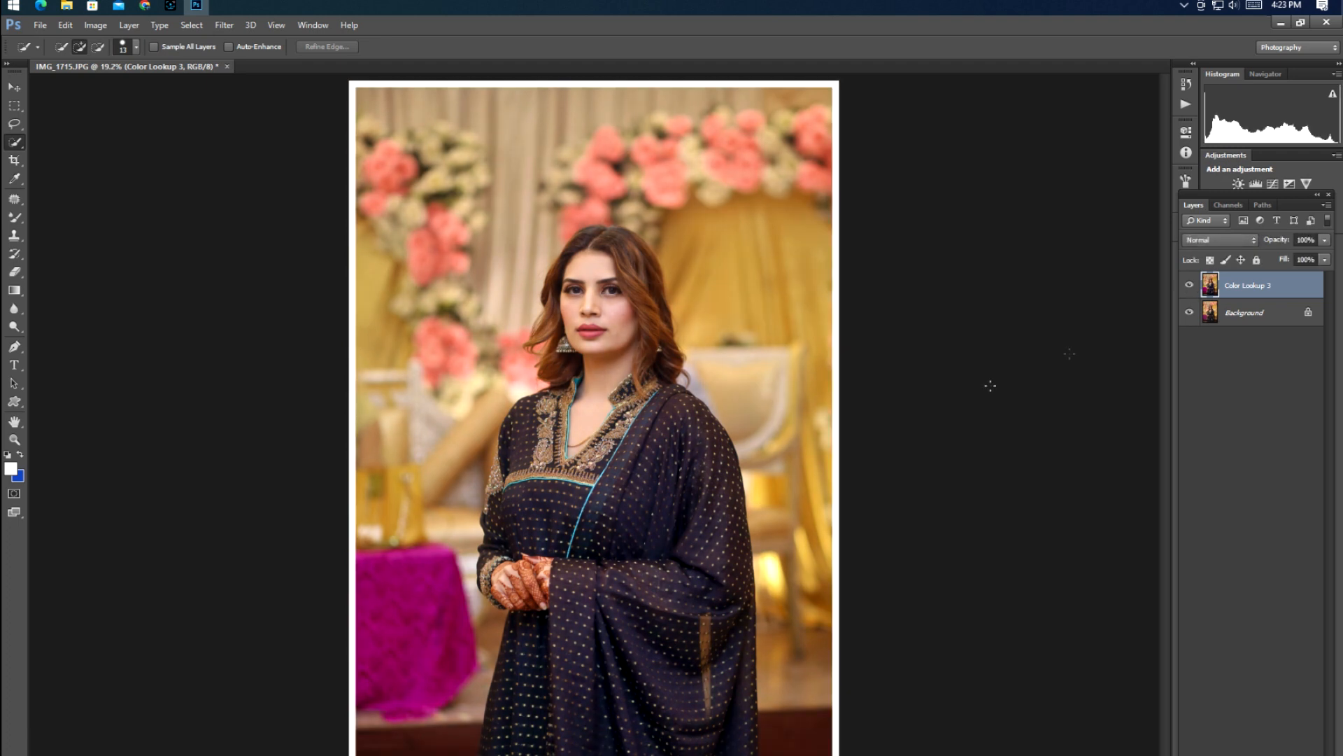